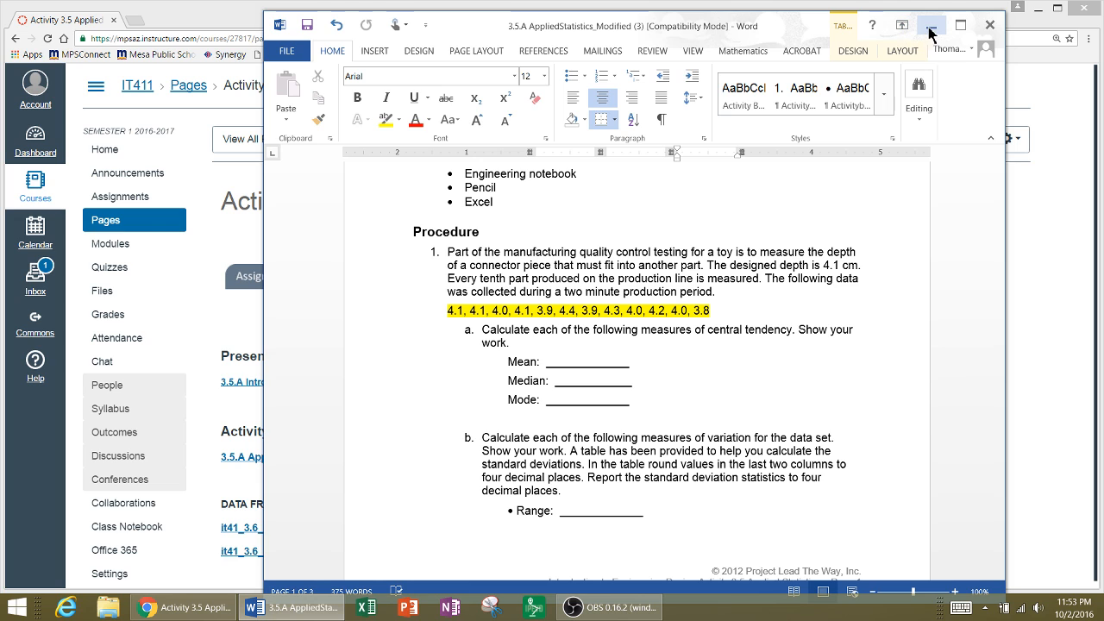
- Minimize the Word worksheet, switch to Excel and create a blank workbook
{"action": "left_click", "coordinate": [931, 25]}
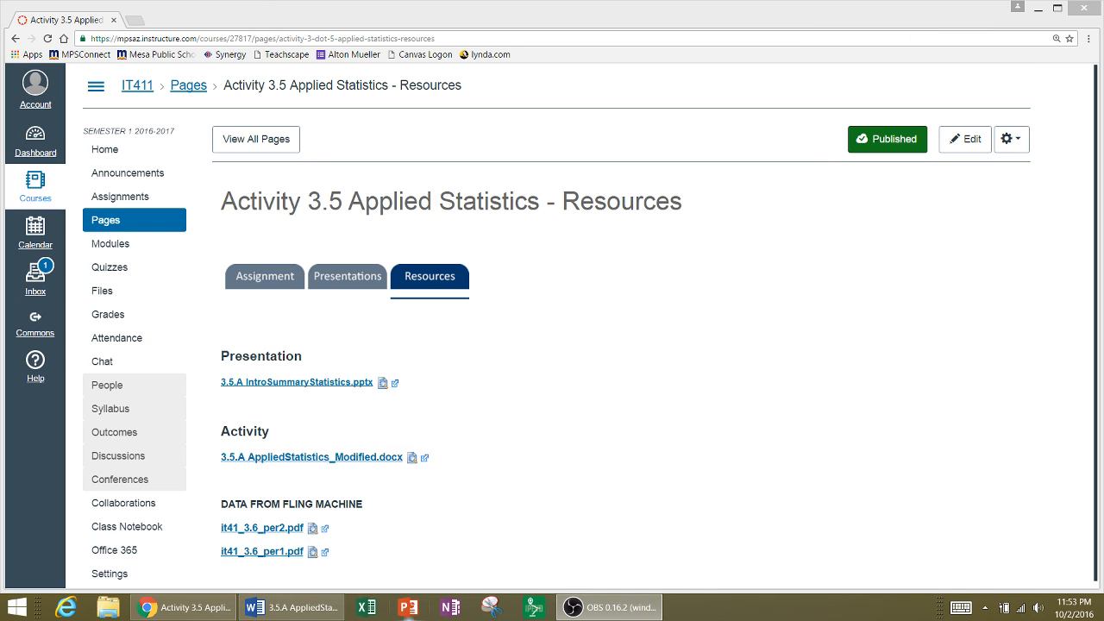
{"action": "left_click", "coordinate": [365, 609]}
{"action": "left_click", "coordinate": [367, 609]}
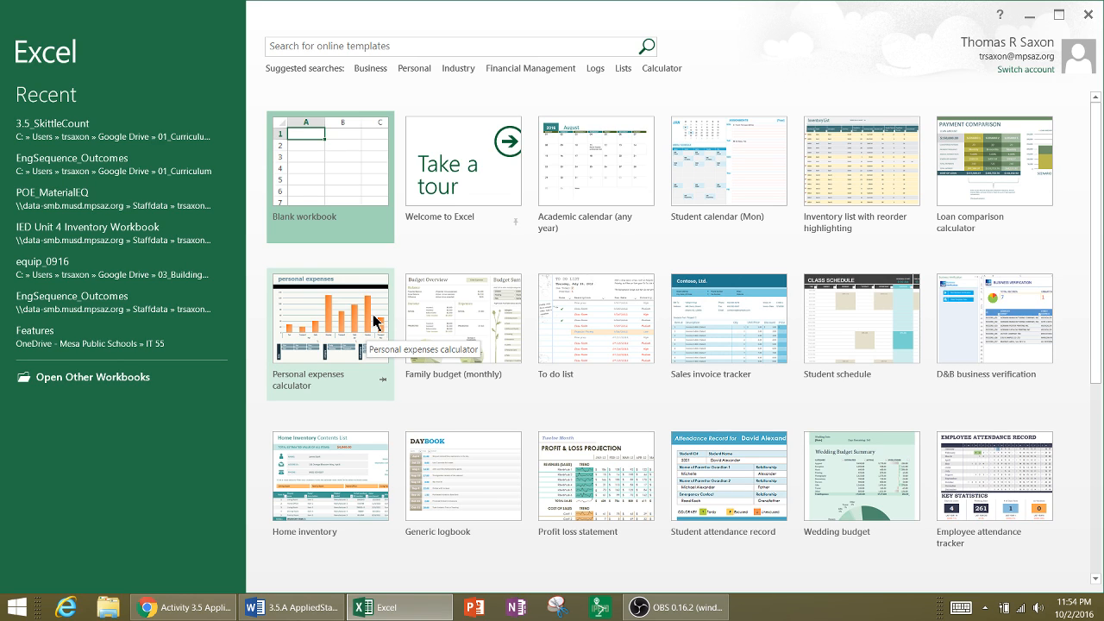
{"action": "left_click", "coordinate": [328, 188]}
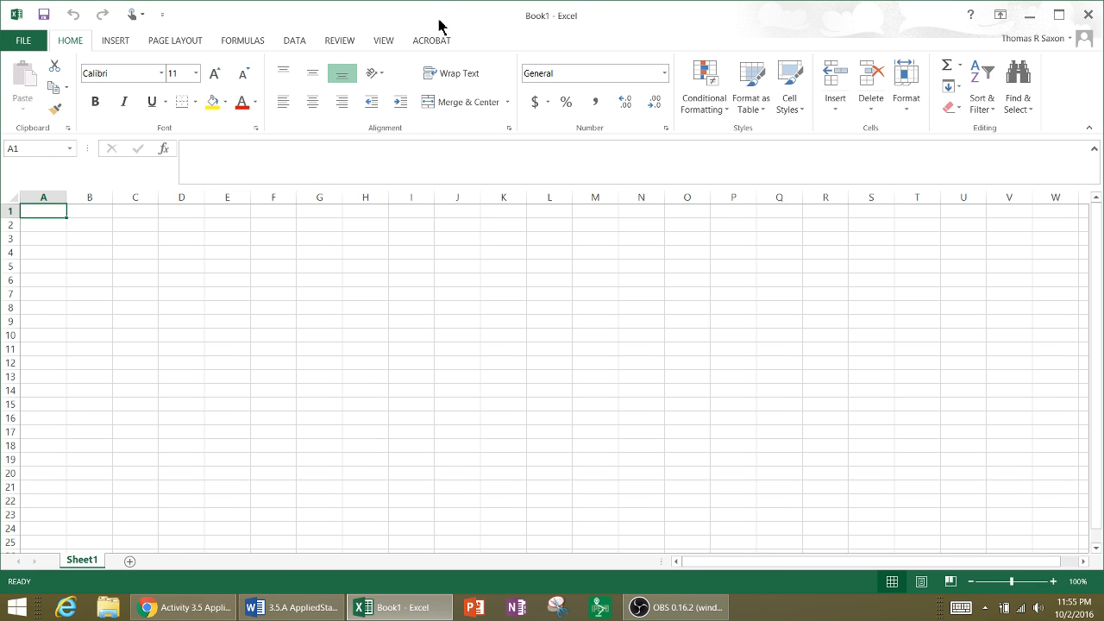
- Make the workbook window narrower and place it over the course page
{"action": "left_click_drag", "start_coordinate": [438, 26], "coordinate": [518, 79]}
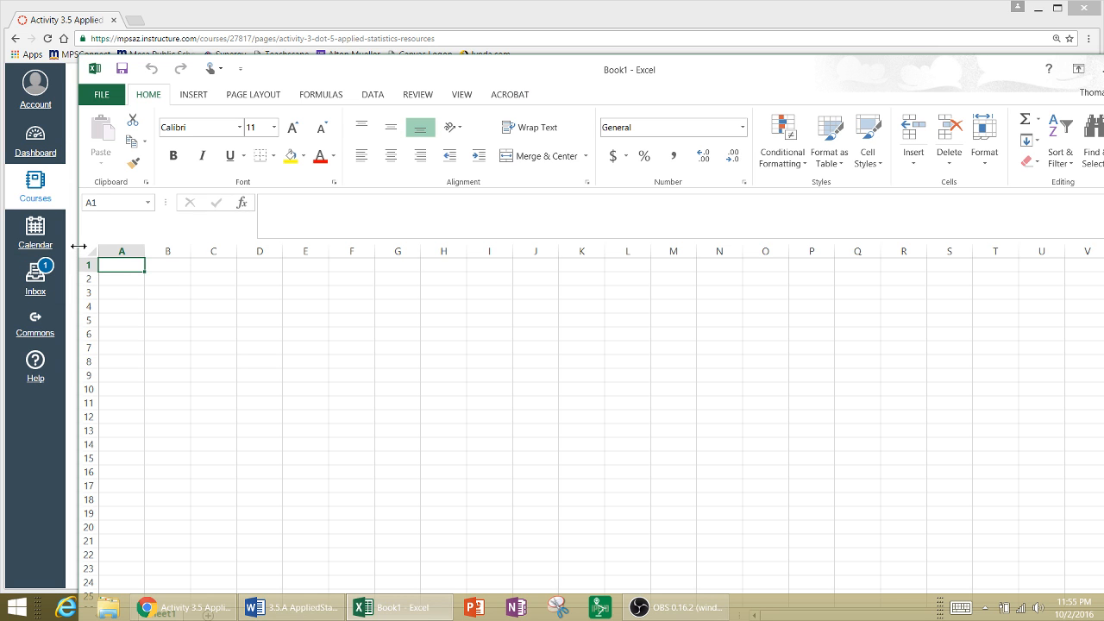
{"action": "left_click_drag", "start_coordinate": [78, 247], "coordinate": [470, 257]}
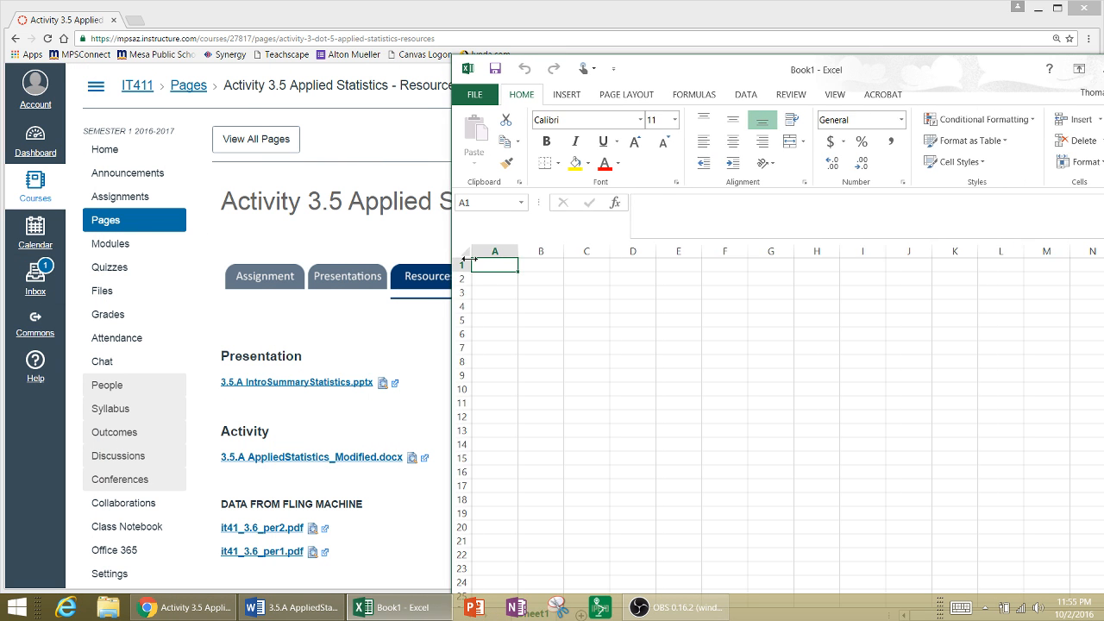
{"action": "left_click_drag", "start_coordinate": [664, 73], "coordinate": [465, 62]}
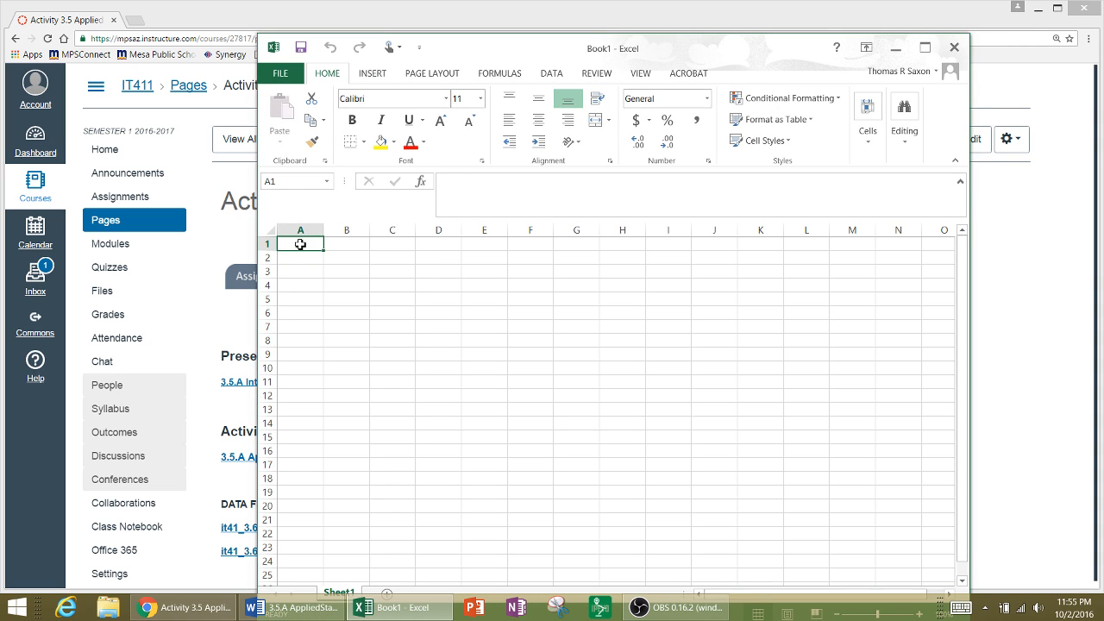
{"action": "left_click", "coordinate": [301, 229]}
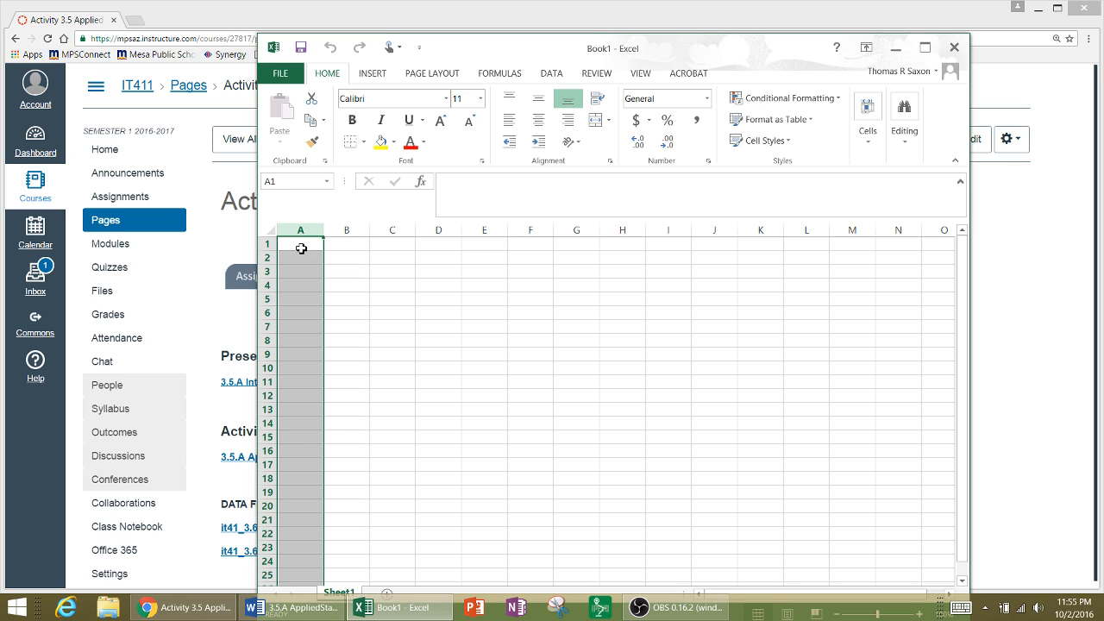
{"action": "left_click", "coordinate": [302, 244]}
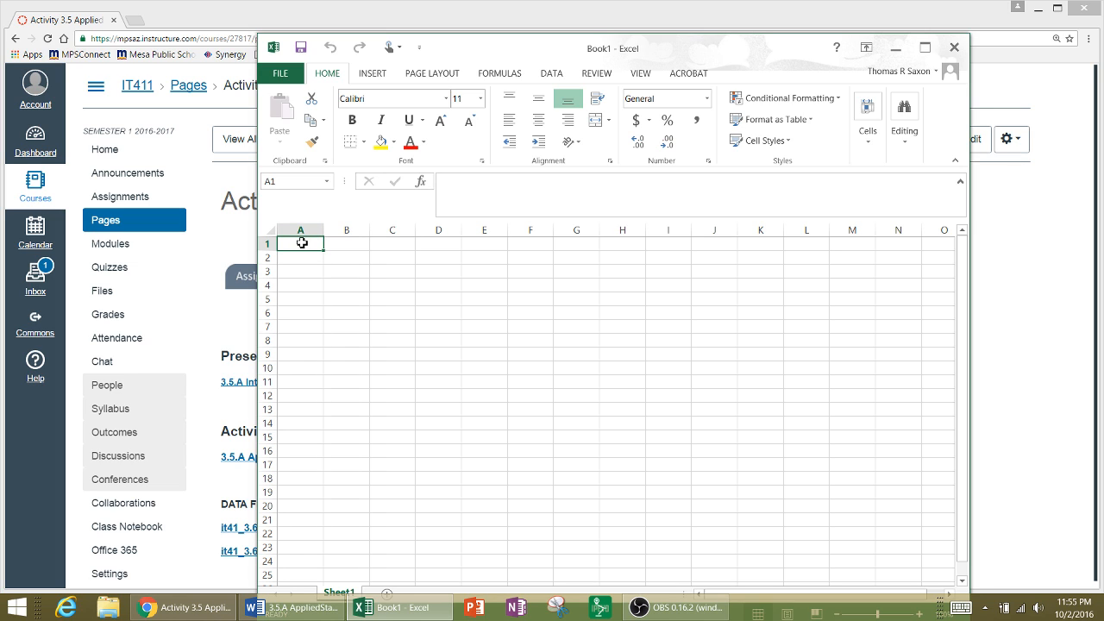
{"action": "key", "text": "Down"}
{"action": "key", "text": "Down"}
{"action": "key", "text": "Down"}
{"action": "key", "text": "Down"}
{"action": "key", "text": "Down"}
{"action": "key", "text": "Down"}
{"action": "key", "text": "Down"}
{"action": "key", "text": "Down"}
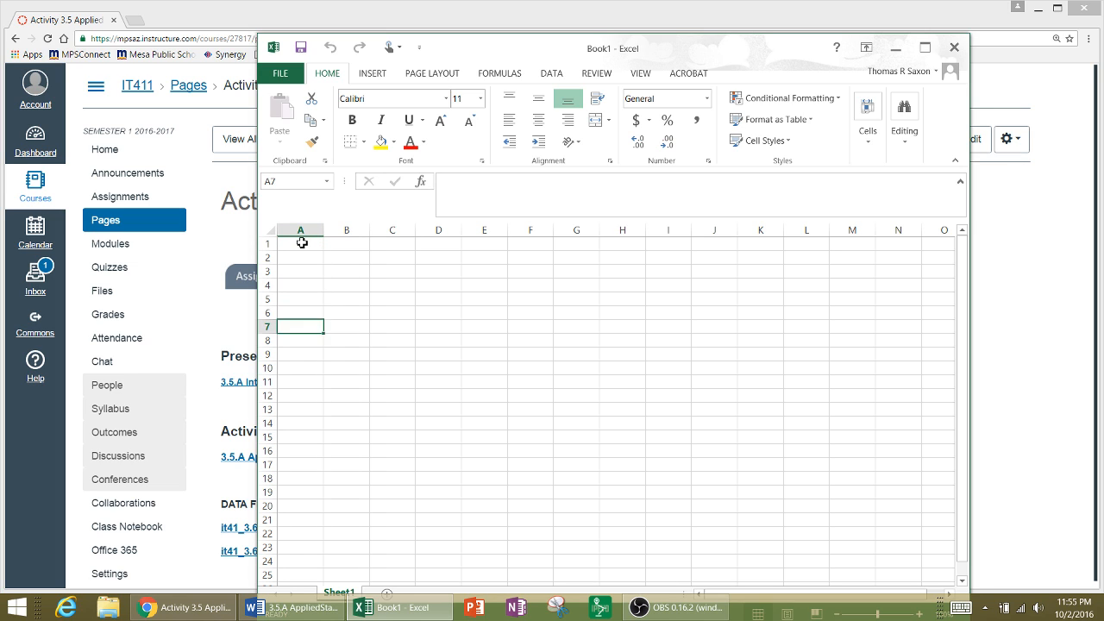
{"action": "key", "text": "Down"}
{"action": "key", "text": "Down"}
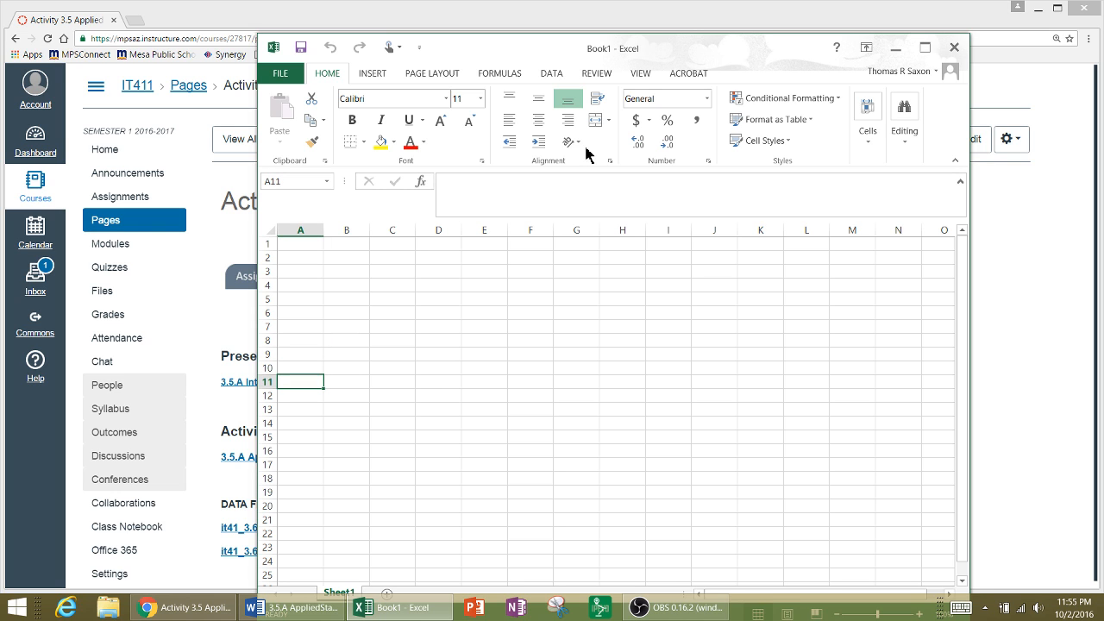
- Enter the heading Data in cell B1 of the blank sheet
{"action": "left_click_drag", "start_coordinate": [641, 51], "coordinate": [639, 27]}
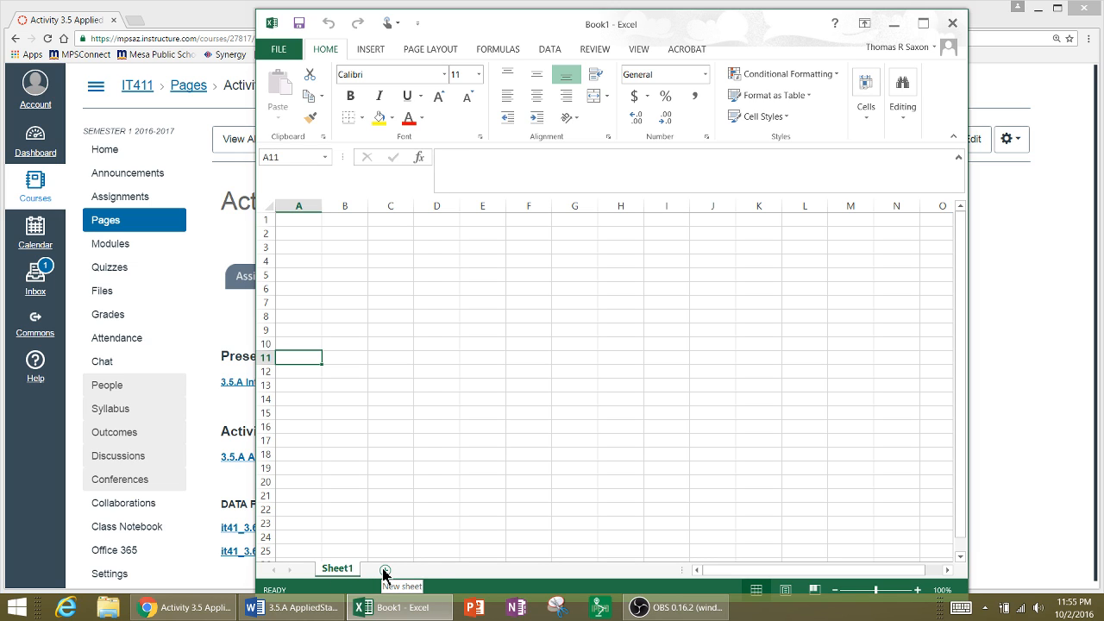
{"action": "left_click", "coordinate": [306, 220]}
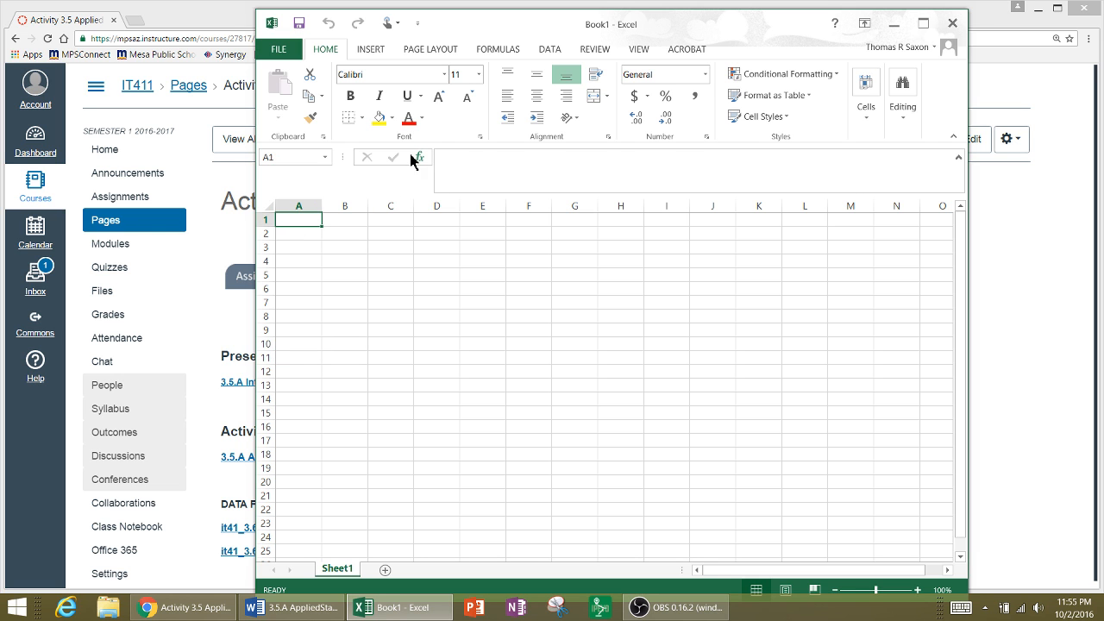
{"action": "left_click_drag", "start_coordinate": [550, 26], "coordinate": [706, 38]}
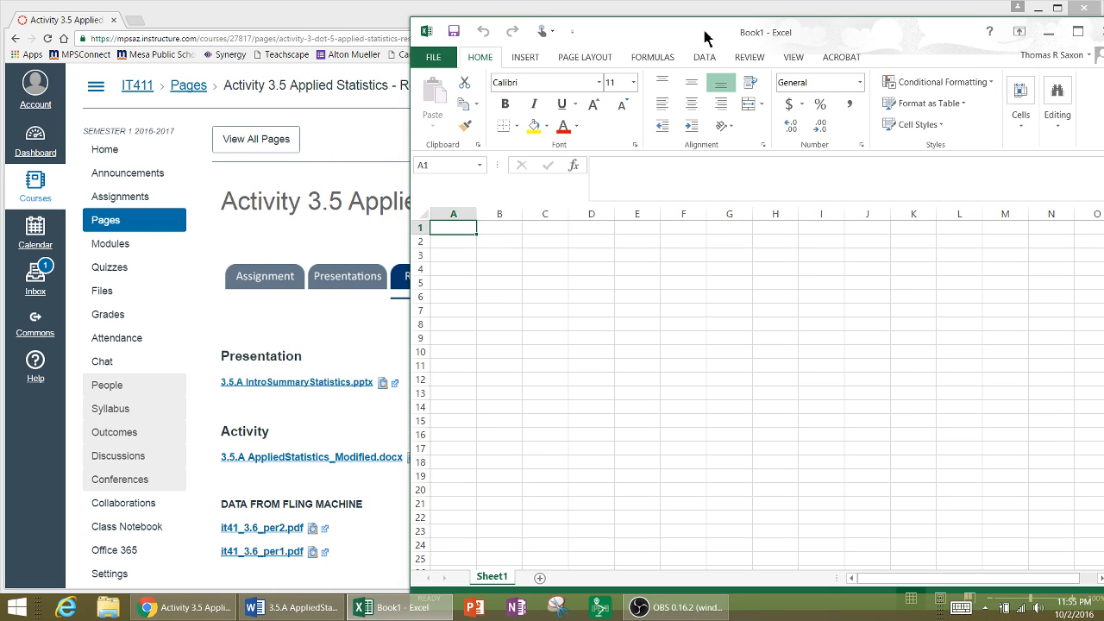
{"action": "left_click", "coordinate": [491, 233]}
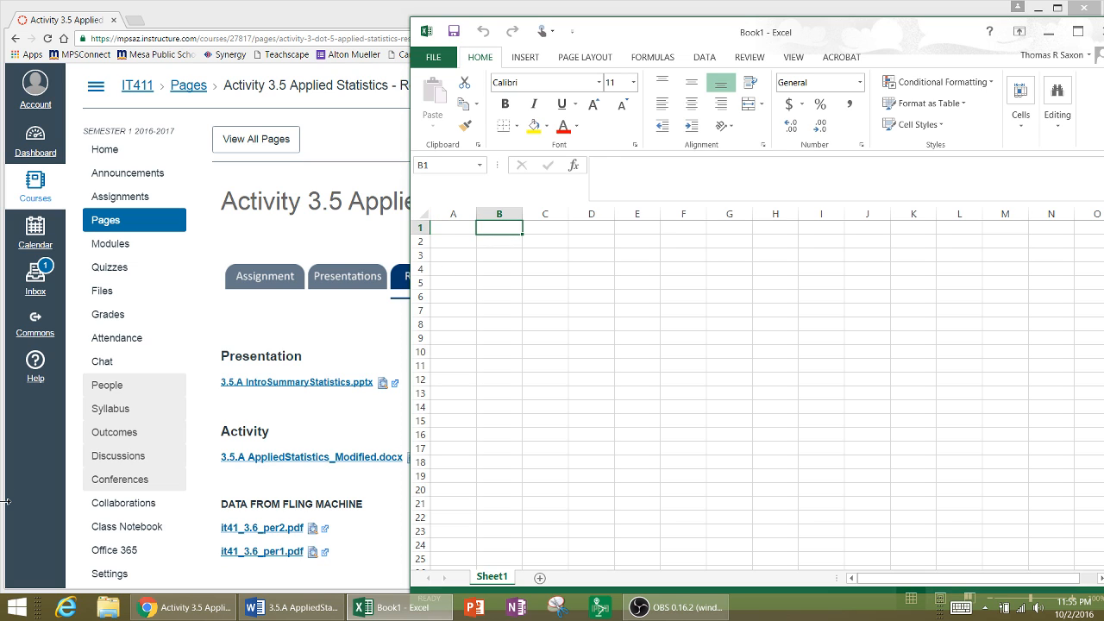
{"action": "type", "text": "Data"}
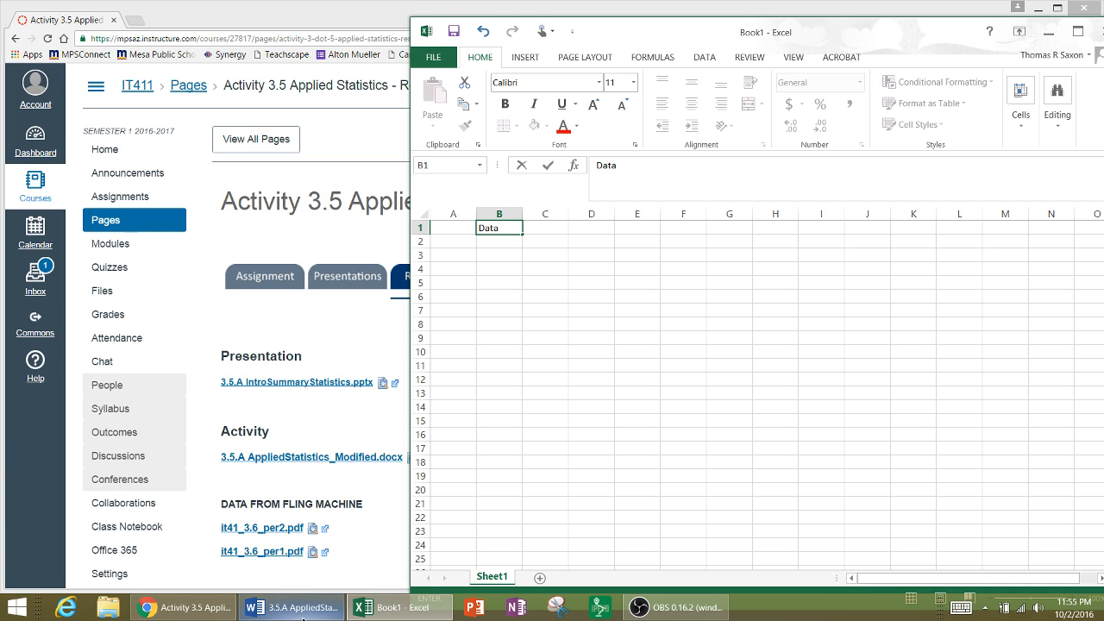
- Bring the AppliedStatistics Word document back and arrange it side by side with the workbook so the highlighted data is readable
{"action": "left_click_drag", "start_coordinate": [683, 39], "coordinate": [880, 26]}
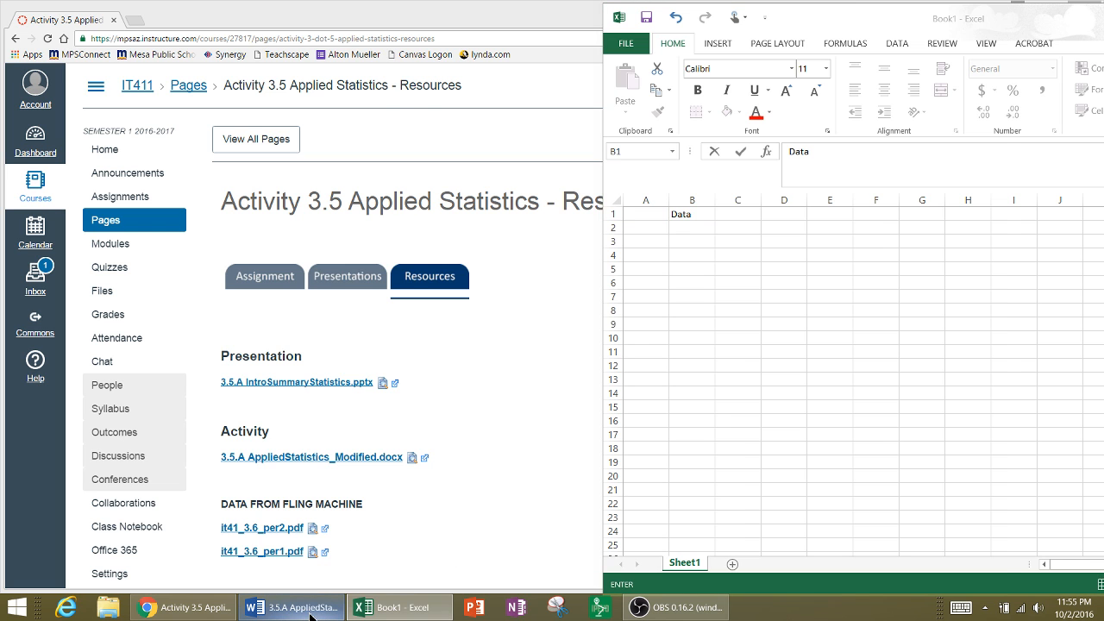
{"action": "left_click", "coordinate": [310, 615]}
{"action": "left_click_drag", "start_coordinate": [604, 38], "coordinate": [236, 37]}
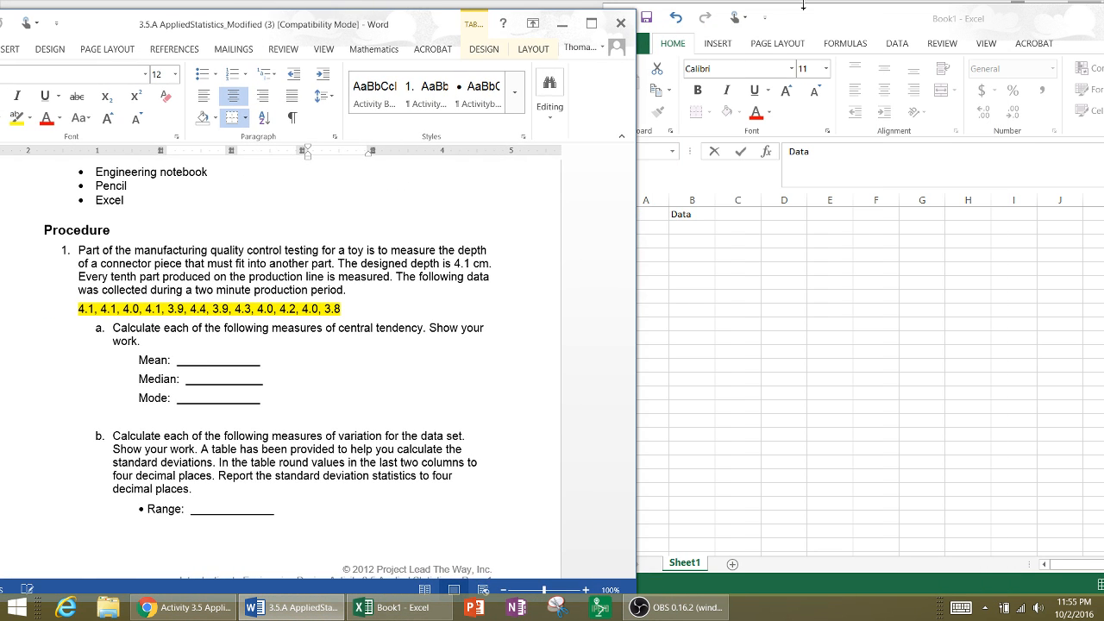
{"action": "left_click_drag", "start_coordinate": [854, 26], "coordinate": [870, 32]}
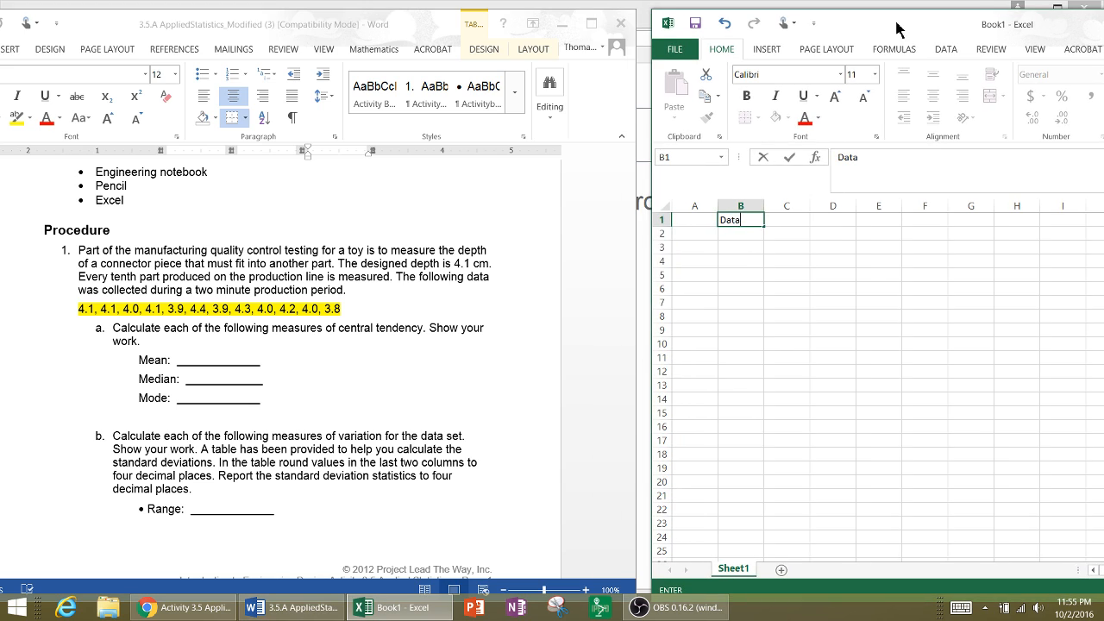
- Enter the first five highlighted measurements, 4.1, 4.1, 4, 4.1 and 3.9, in cells B2 to B6
{"action": "left_click", "coordinate": [745, 235]}
{"action": "type", "text": "4.1"}
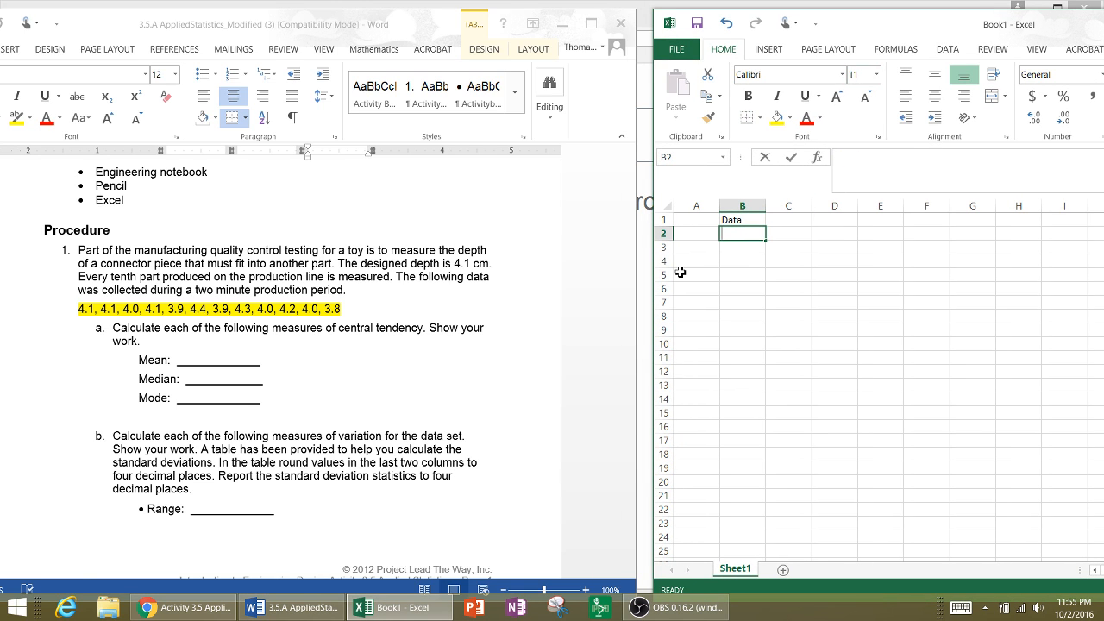
{"action": "key", "text": "Return"}
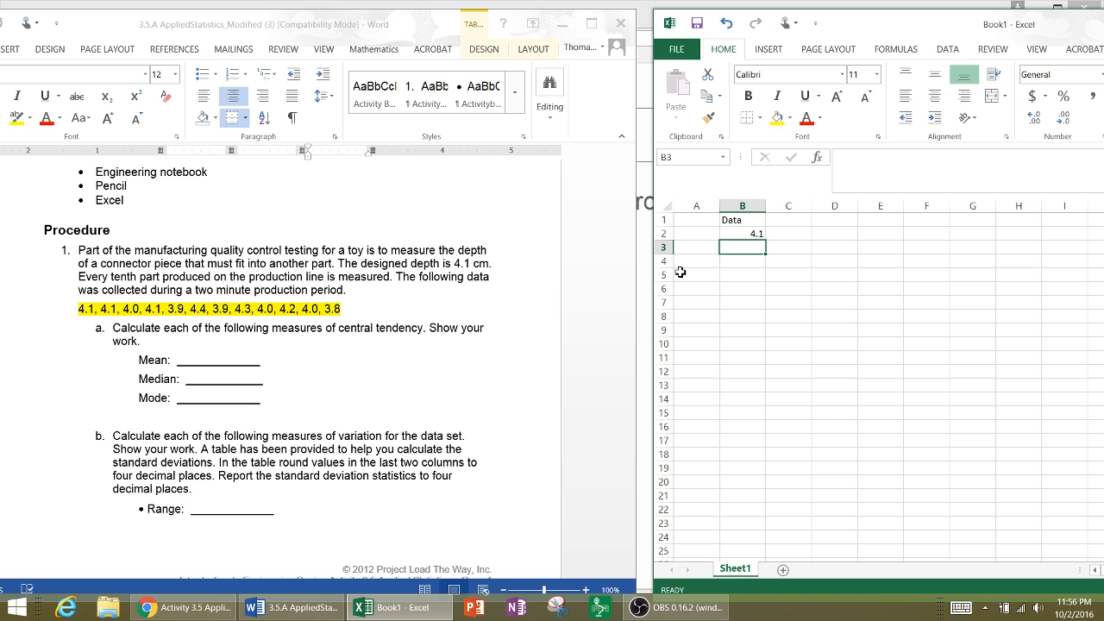
{"action": "type", "text": "4.1"}
{"action": "key", "text": "Return"}
{"action": "type", "text": "4"}
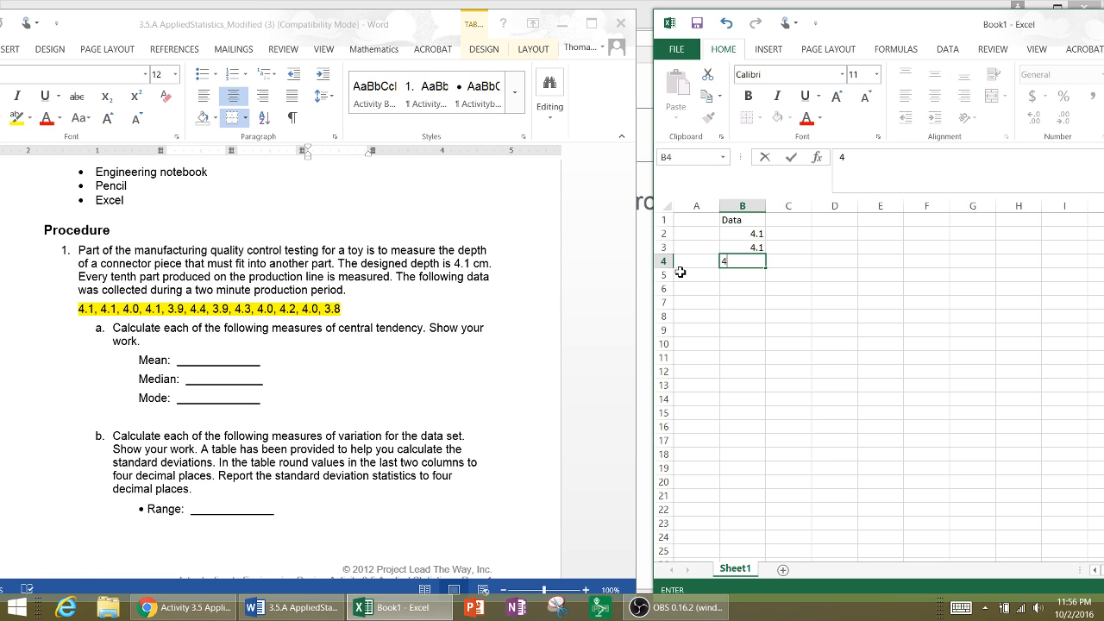
{"action": "key", "text": "Return"}
{"action": "type", "text": "4.1"}
{"action": "key", "text": "Return"}
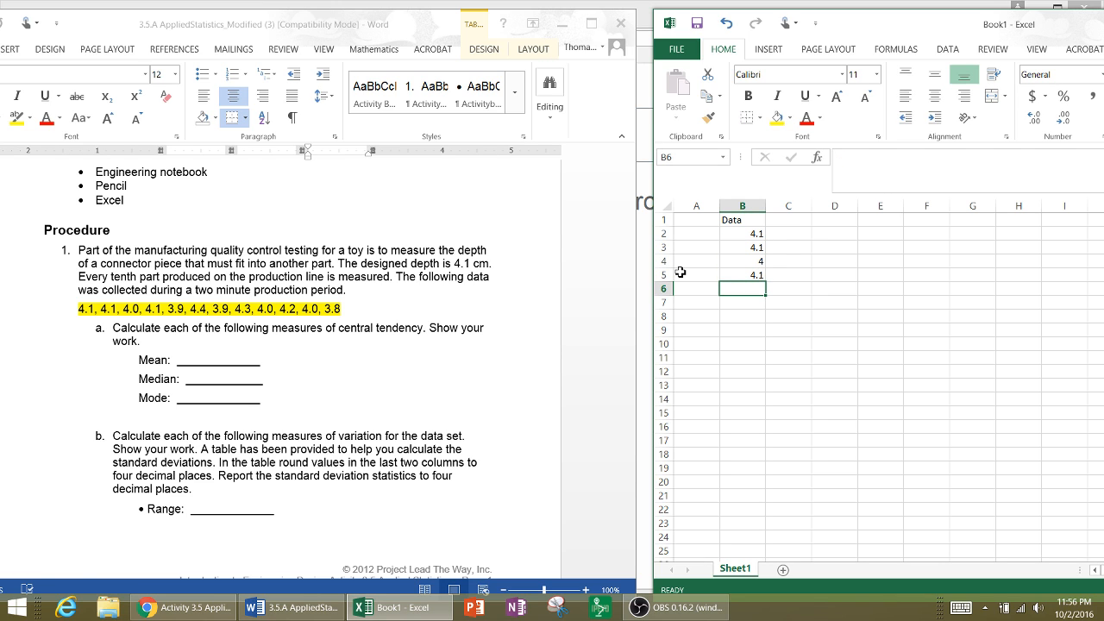
{"action": "type", "text": "3.9"}
{"action": "key", "text": "Return"}
- Continue the Data column with 4.4, 3.9 and 4.3 in cells B7 to B9
{"action": "type", "text": "4."}
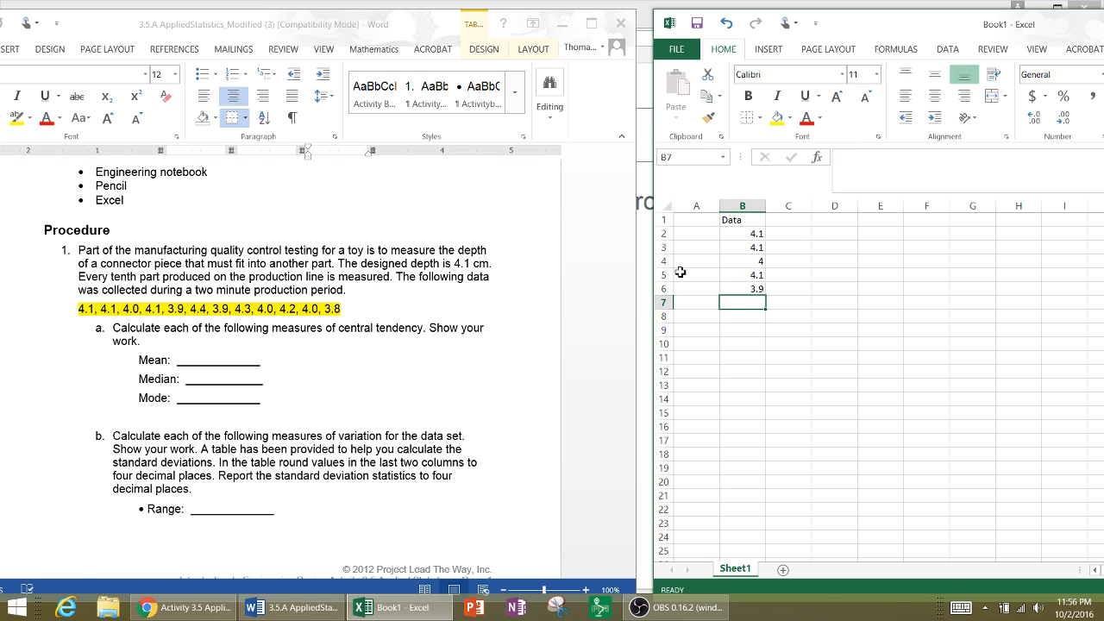
{"action": "type", "text": "4"}
{"action": "key", "text": "Return"}
{"action": "type", "text": "3."}
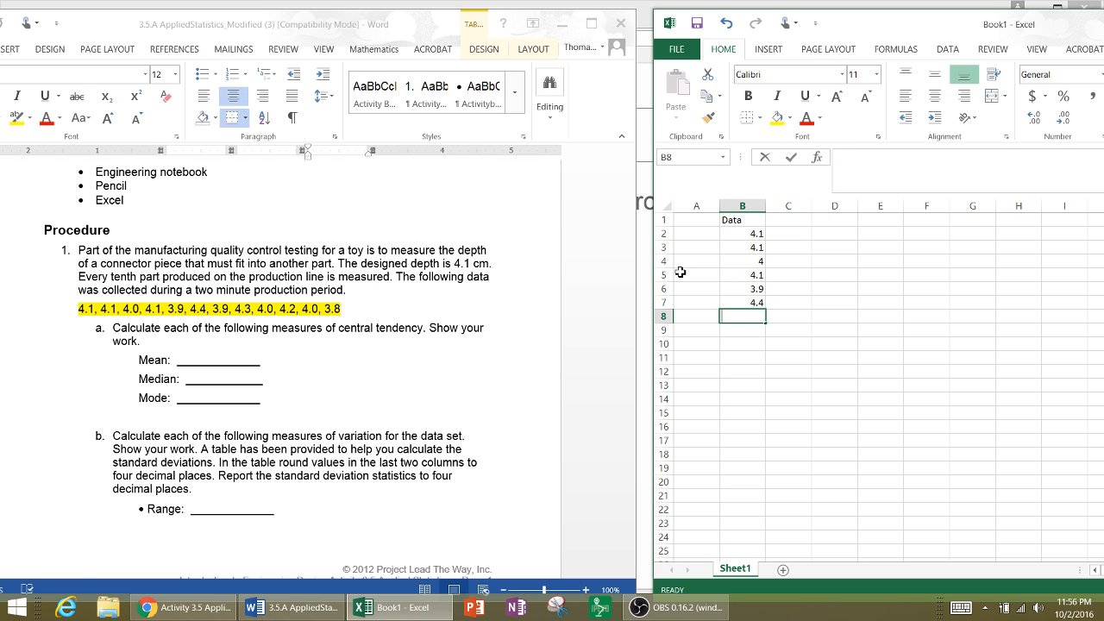
{"action": "type", "text": "9"}
{"action": "key", "text": "Return"}
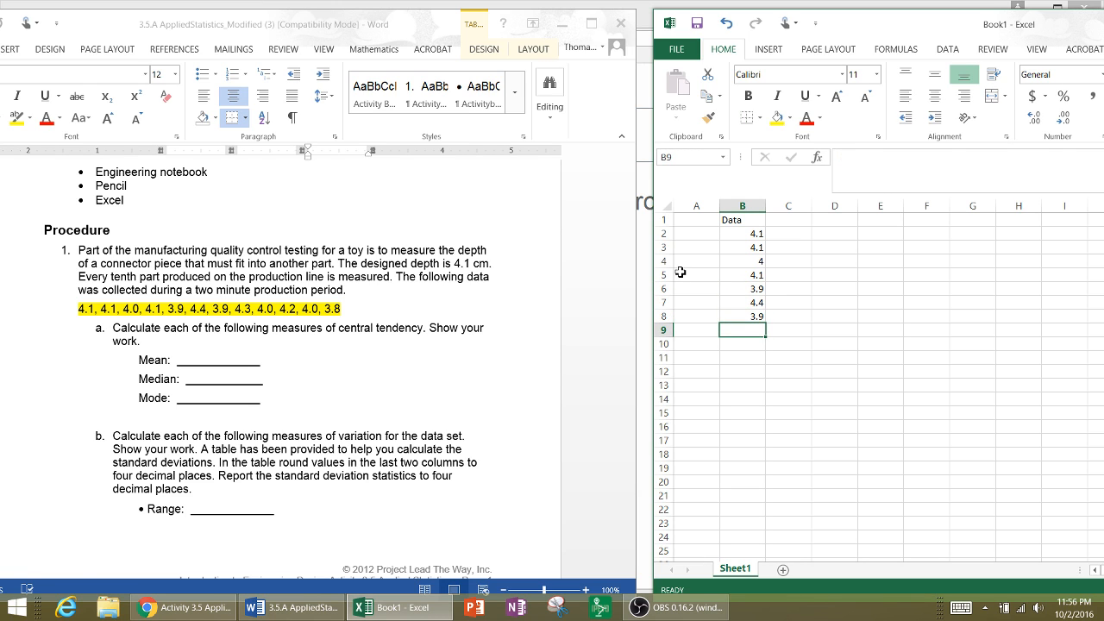
{"action": "type", "text": "4.3"}
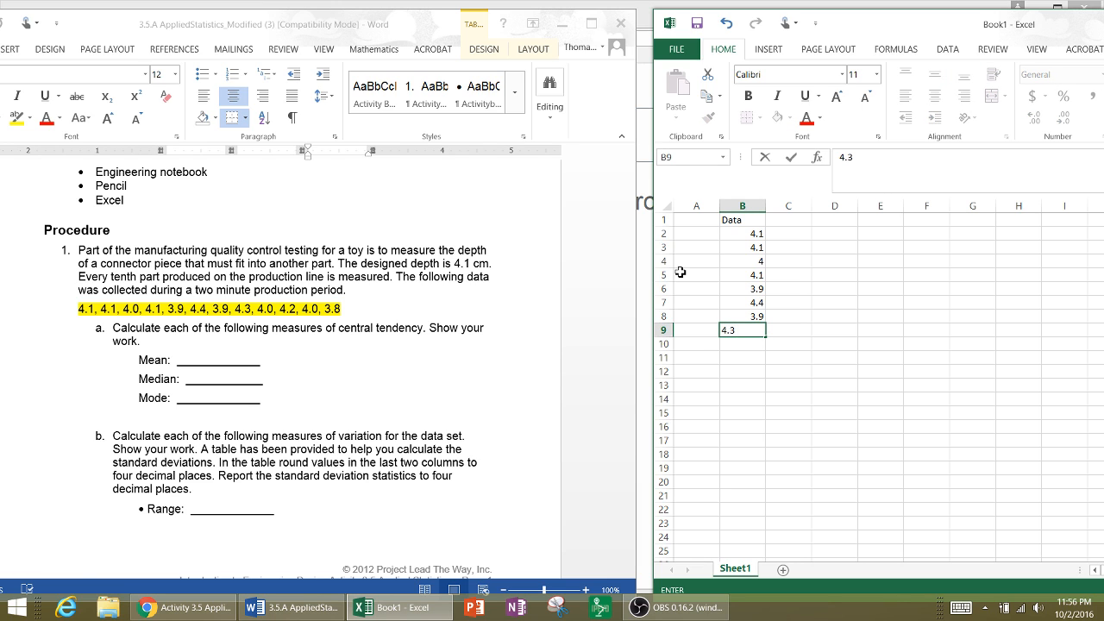
{"action": "key", "text": "Return"}
- Complete the Data column with 4.0, 4.2, 4.0 and 3.8 in cells B10 to B13
{"action": "type", "text": "4."}
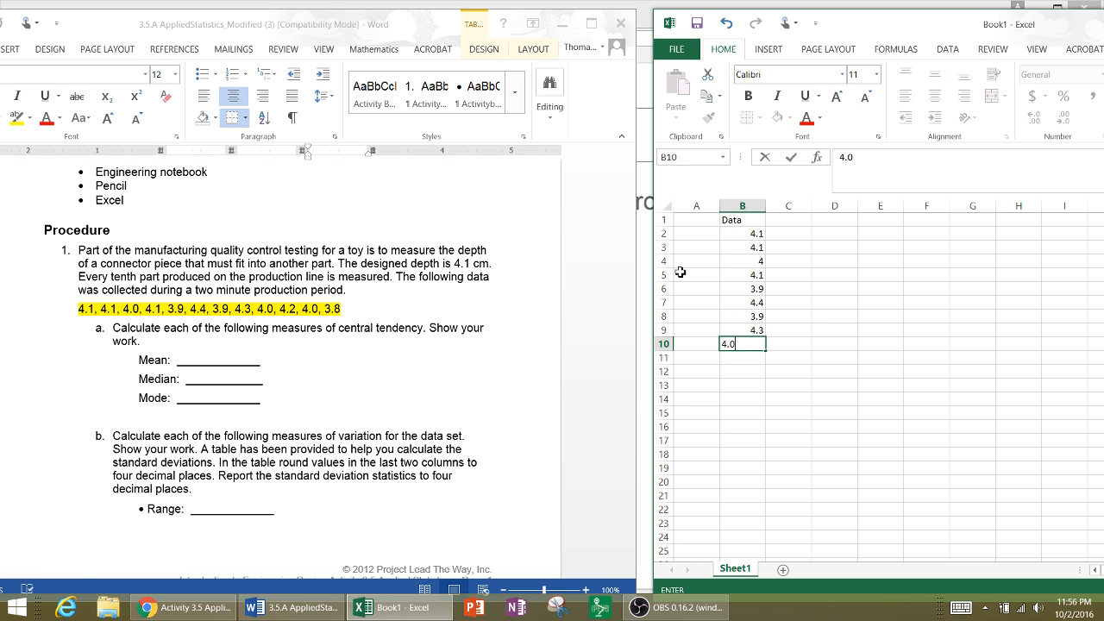
{"action": "key", "text": "Return"}
{"action": "type", "text": "4.2"}
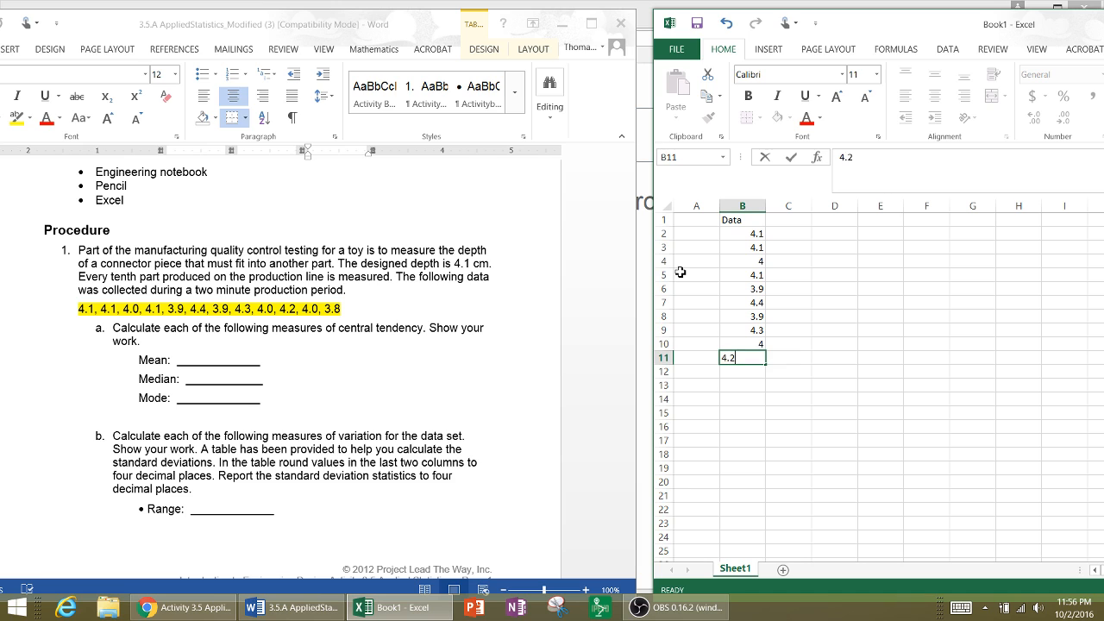
{"action": "key", "text": "Return"}
{"action": "type", "text": "4.0"}
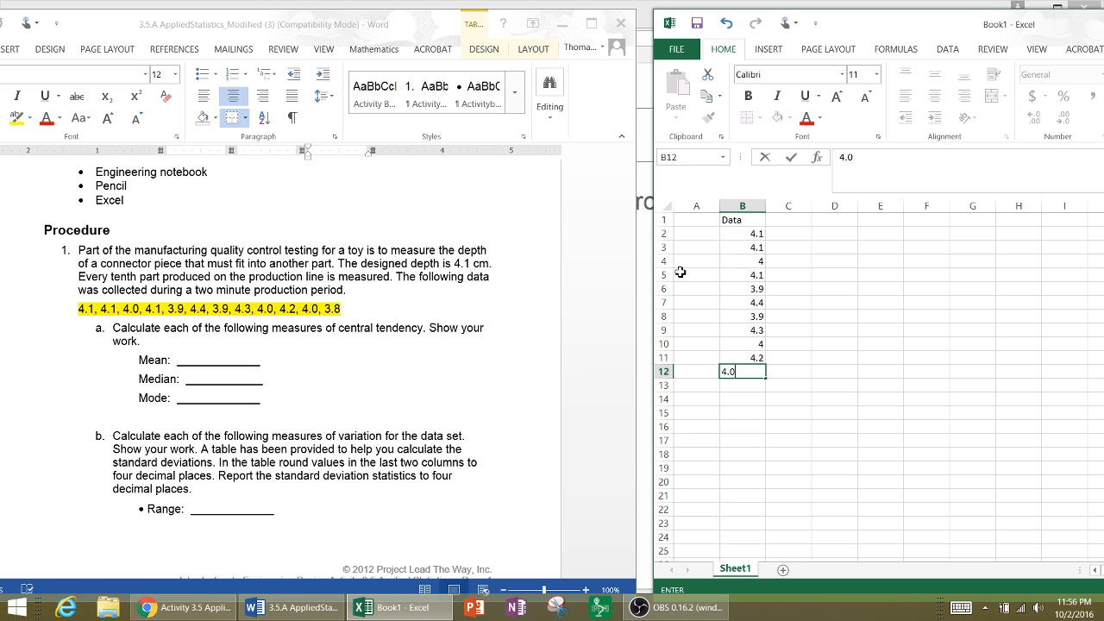
{"action": "key", "text": "Return"}
{"action": "type", "text": "3."}
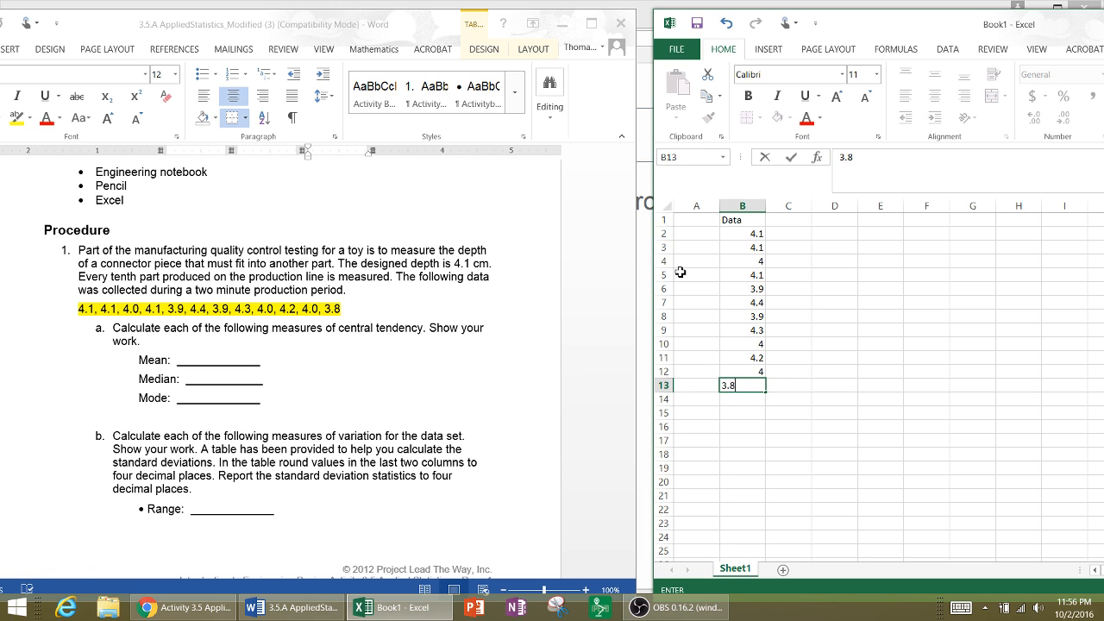
{"action": "type", "text": "8"}
{"action": "key", "text": "Return"}
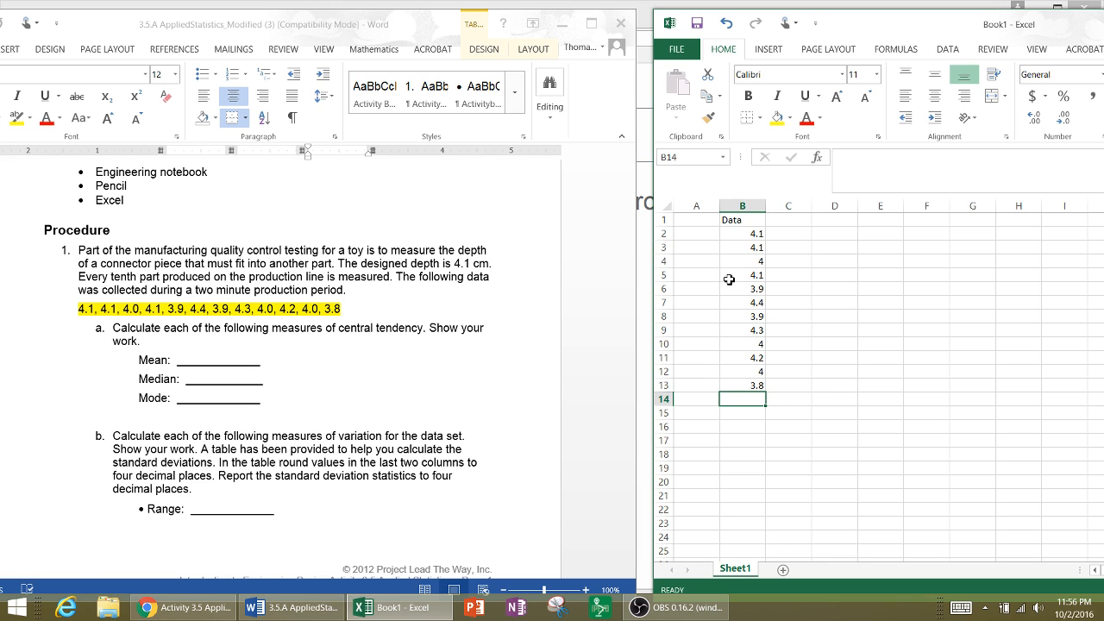
{"action": "left_click", "coordinate": [798, 371]}
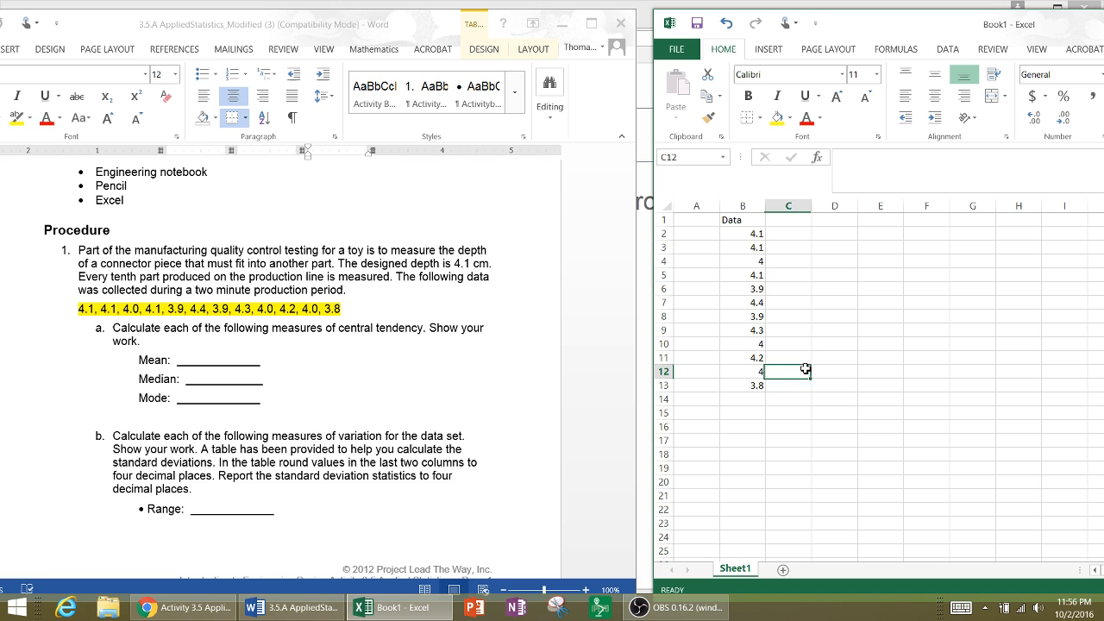
{"action": "left_click", "coordinate": [756, 386]}
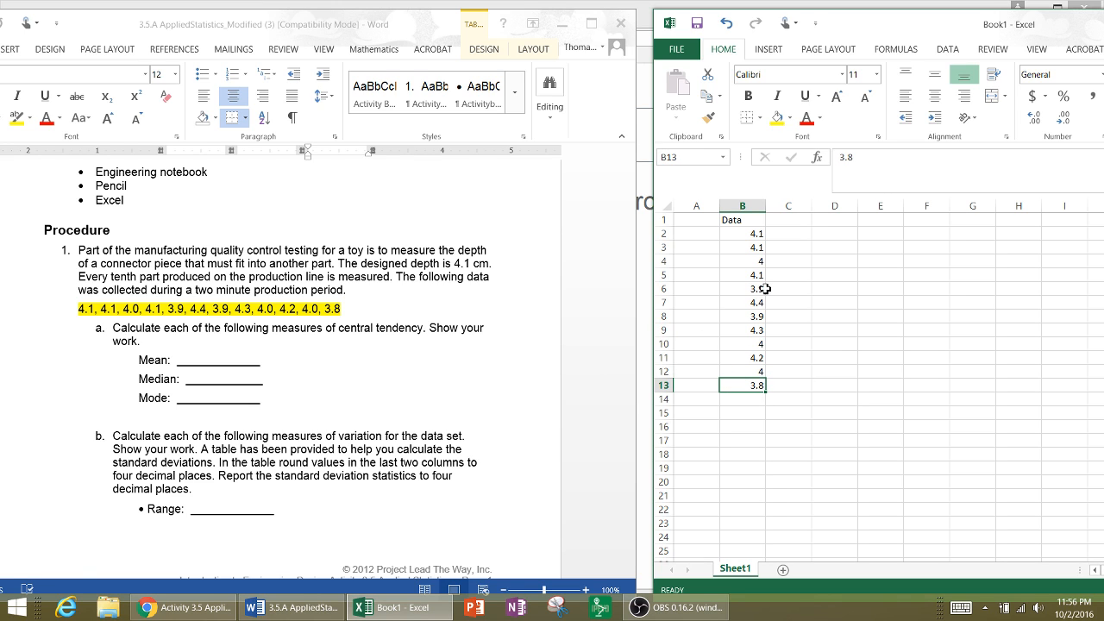
{"action": "left_click", "coordinate": [748, 234]}
{"action": "left_click", "coordinate": [751, 249]}
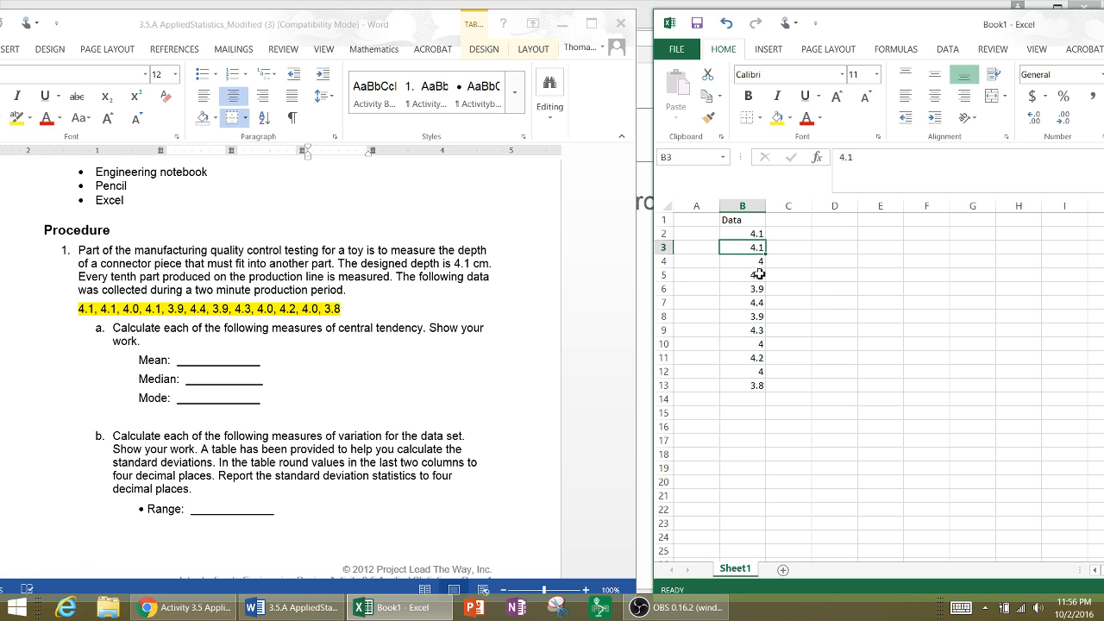
{"action": "left_click", "coordinate": [758, 274]}
{"action": "left_click", "coordinate": [758, 302]}
{"action": "left_click", "coordinate": [760, 330]}
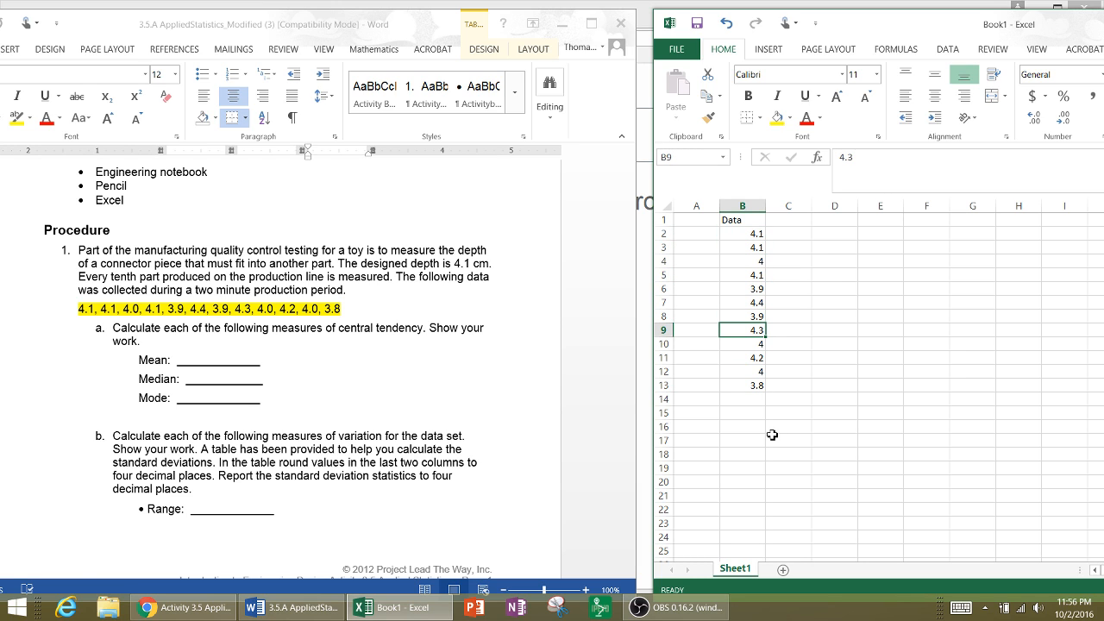
{"action": "left_click", "coordinate": [752, 388]}
{"action": "left_click", "coordinate": [751, 399]}
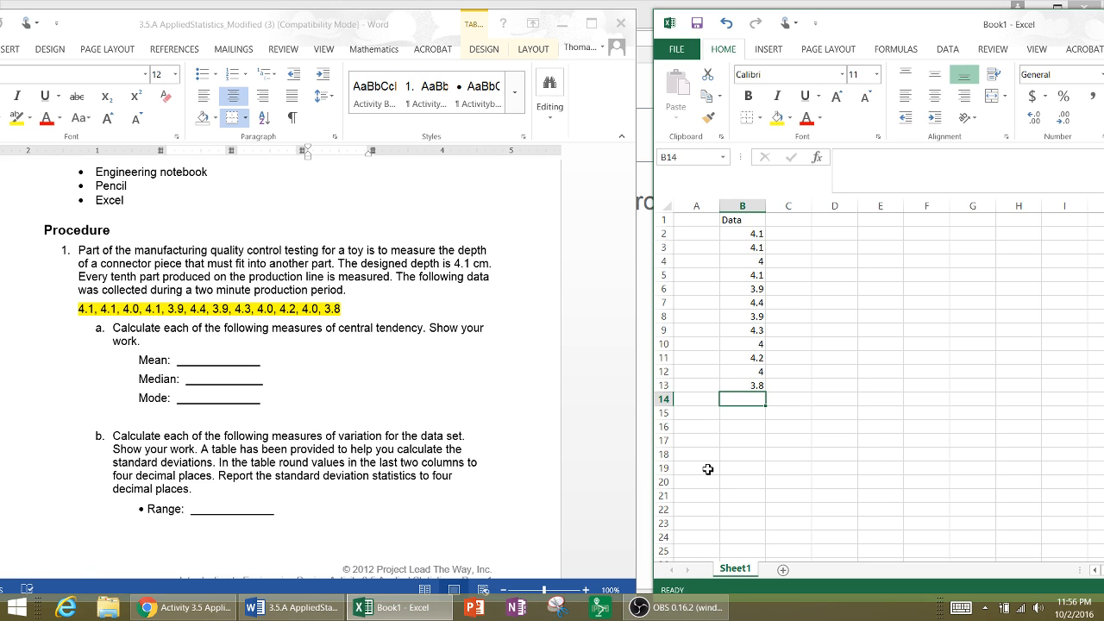
{"action": "type", "text": "="}
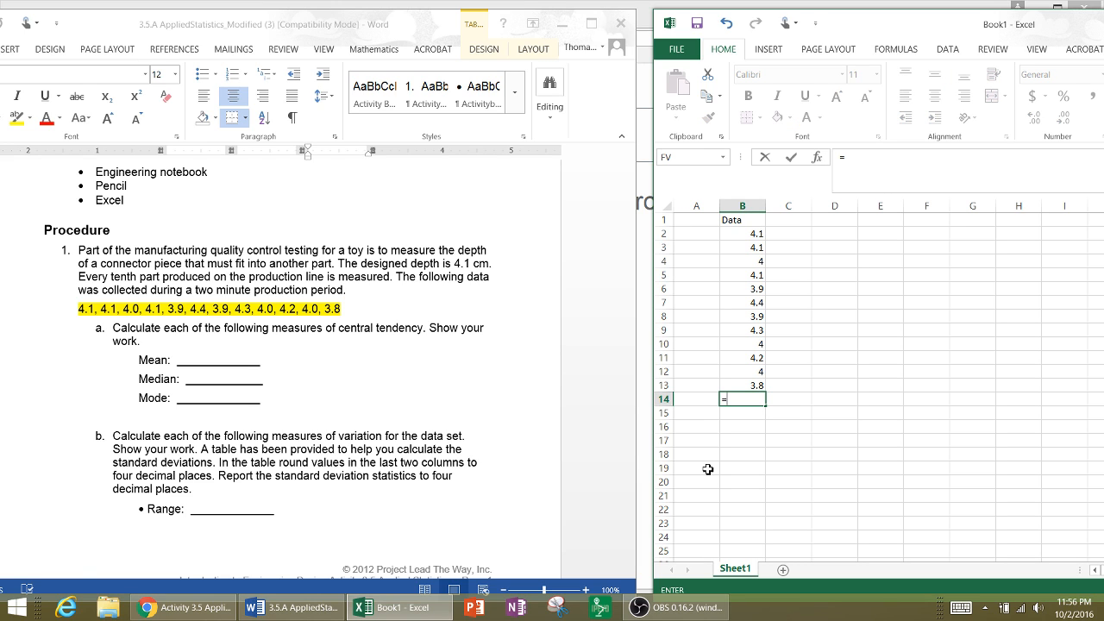
{"action": "key", "text": "Escape"}
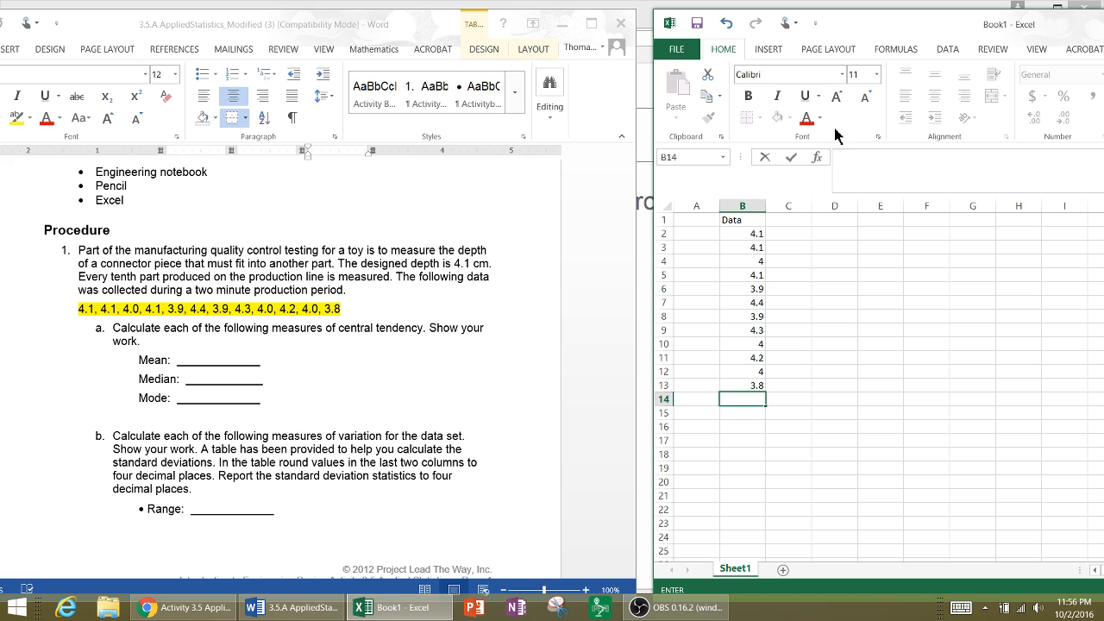
- Maximize the workbook window and sort the measurements in B2 to B13 from smallest to largest
{"action": "left_click_drag", "start_coordinate": [859, 28], "coordinate": [577, 64]}
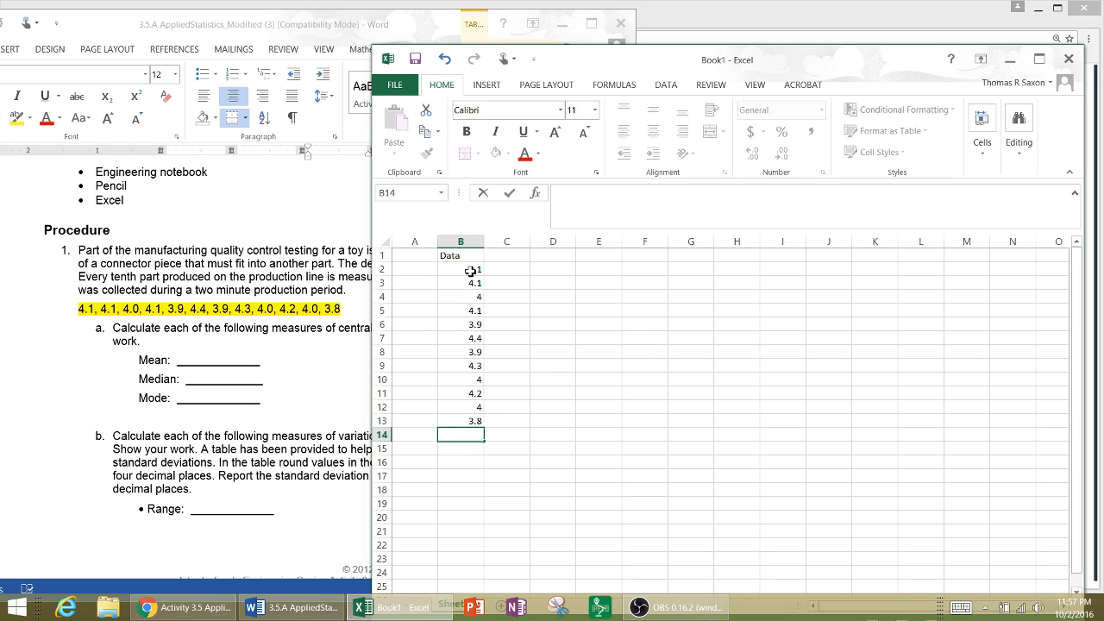
{"action": "left_click_drag", "start_coordinate": [471, 270], "coordinate": [468, 423]}
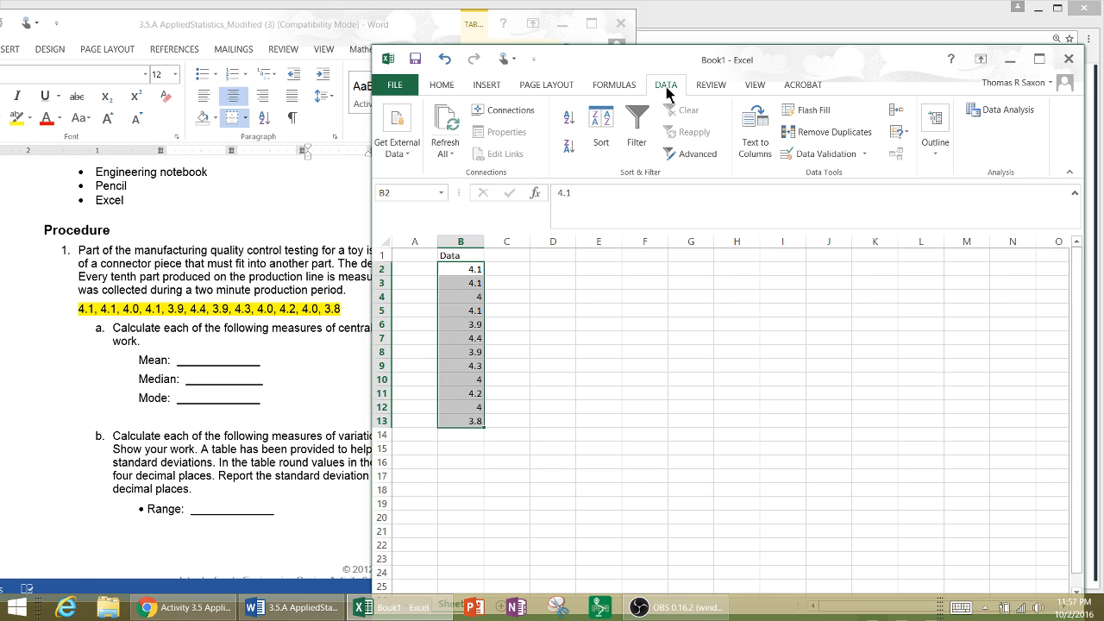
{"action": "left_click", "coordinate": [444, 88]}
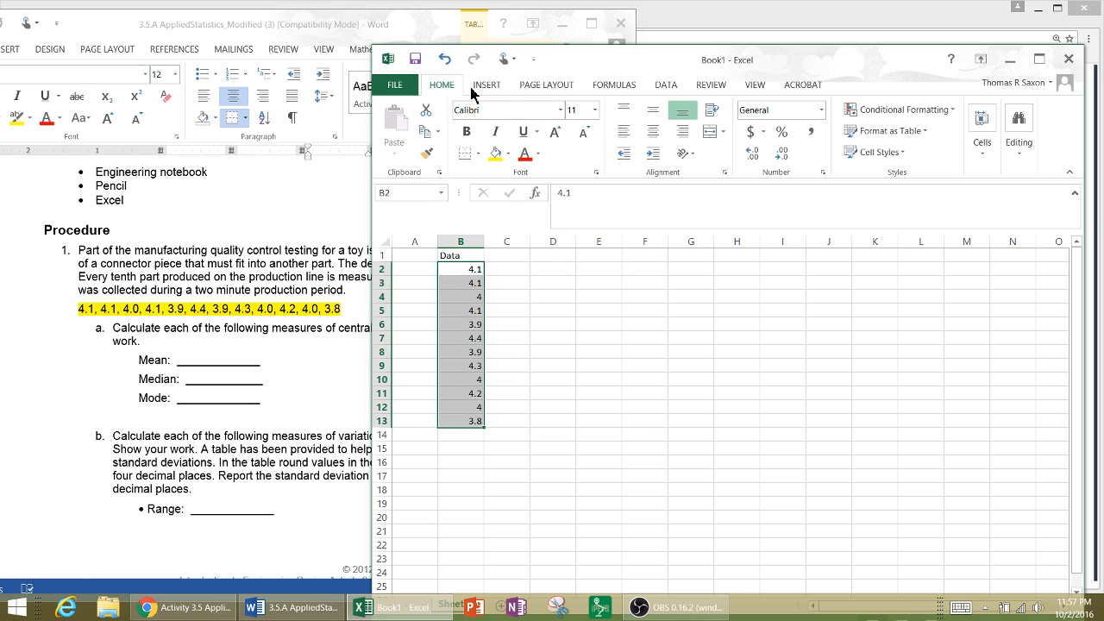
{"action": "left_click", "coordinate": [1039, 58]}
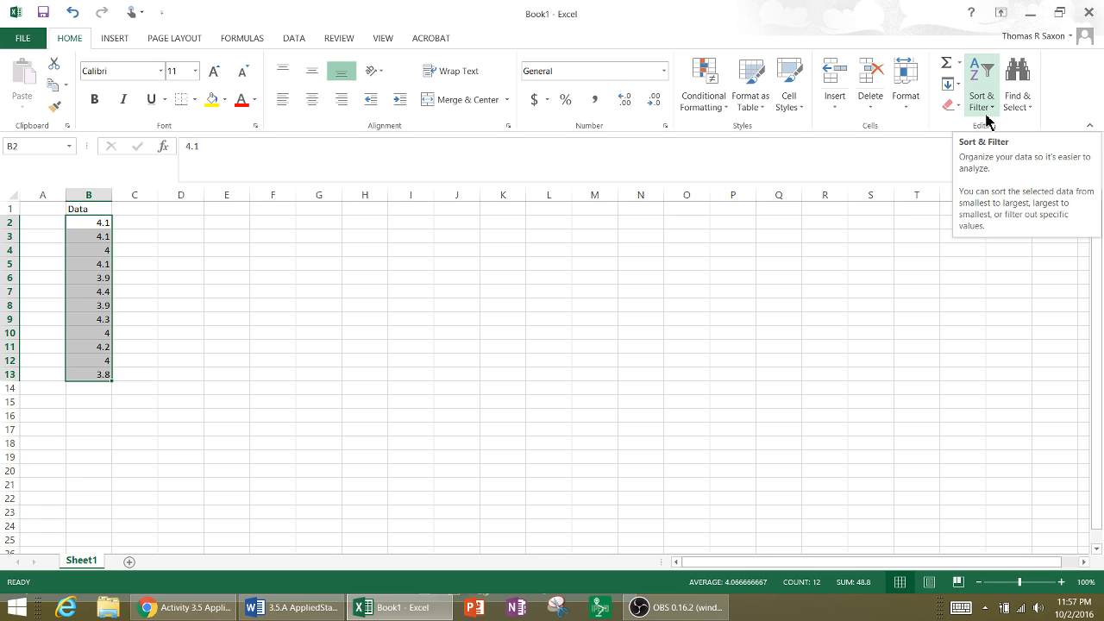
{"action": "key", "text": "ctrl+q"}
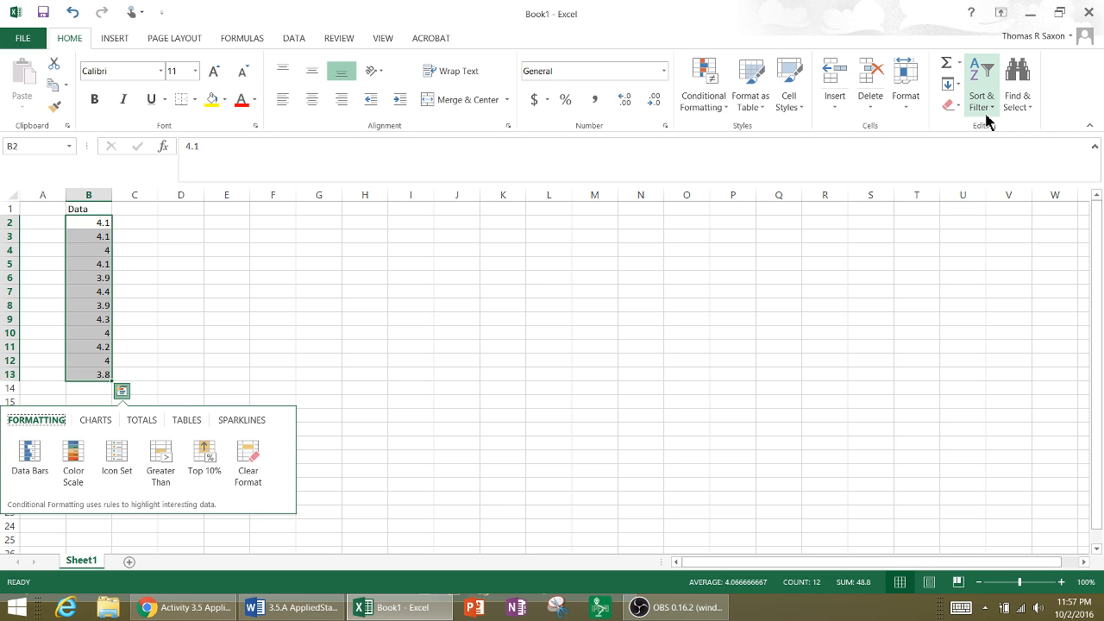
{"action": "left_click", "coordinate": [982, 101]}
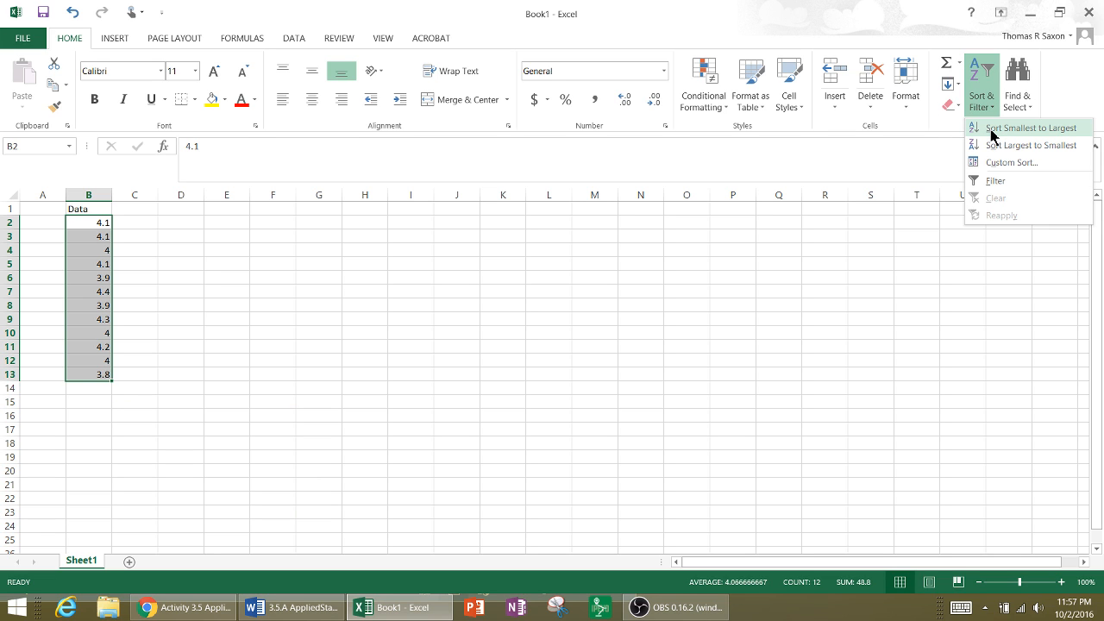
{"action": "key", "text": "ctrl"}
{"action": "key", "text": "ctrl"}
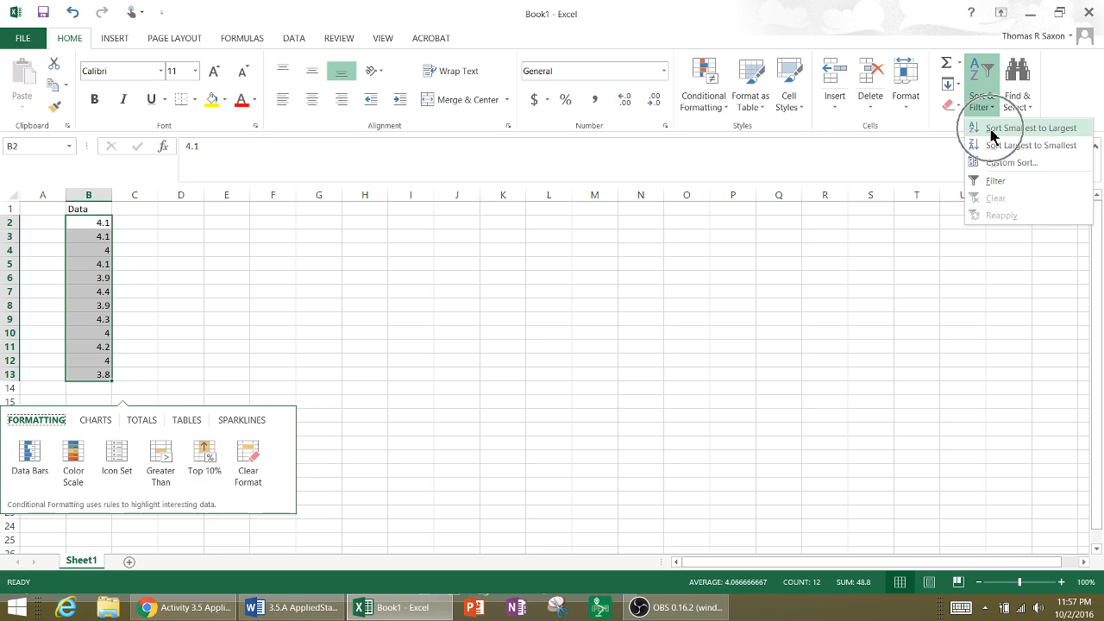
{"action": "key", "text": "ctrl"}
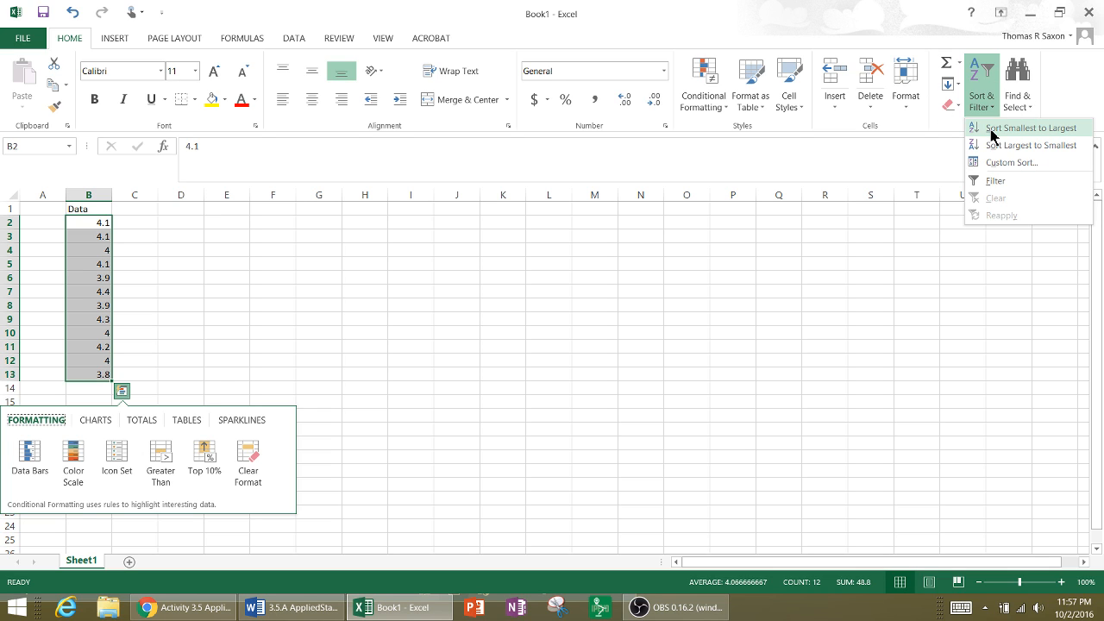
{"action": "left_click", "coordinate": [992, 130]}
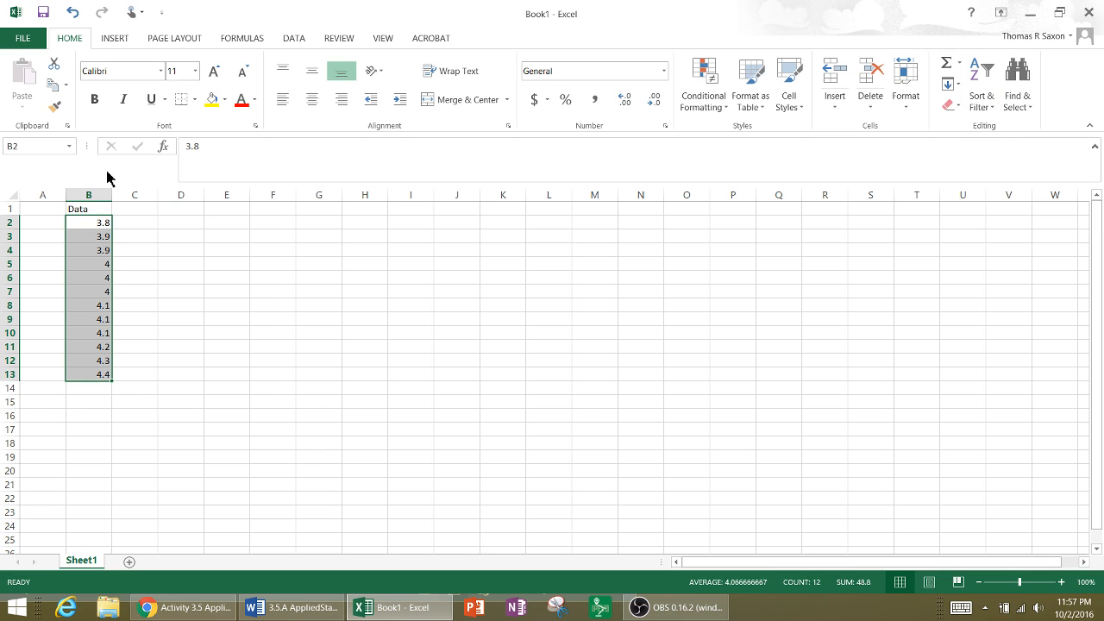
{"action": "left_click", "coordinate": [103, 250]}
{"action": "left_click_drag", "start_coordinate": [108, 223], "coordinate": [102, 376]}
{"action": "left_click", "coordinate": [168, 349]}
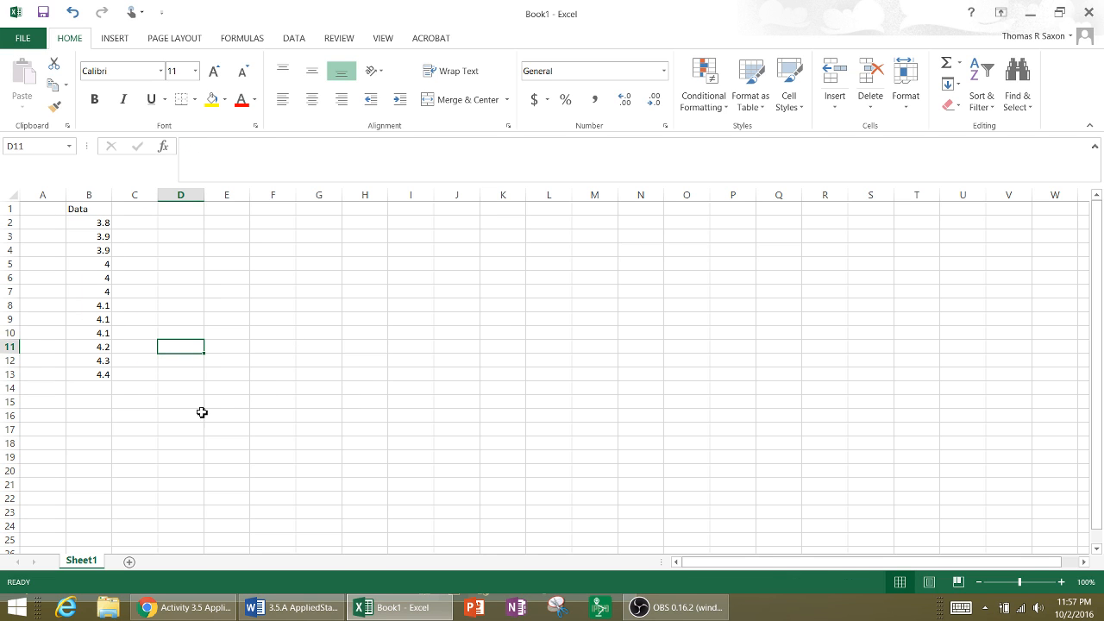
- Place the workbook beside the Word activity again and label cell A14 Mean, below the data rows
{"action": "left_click", "coordinate": [47, 390]}
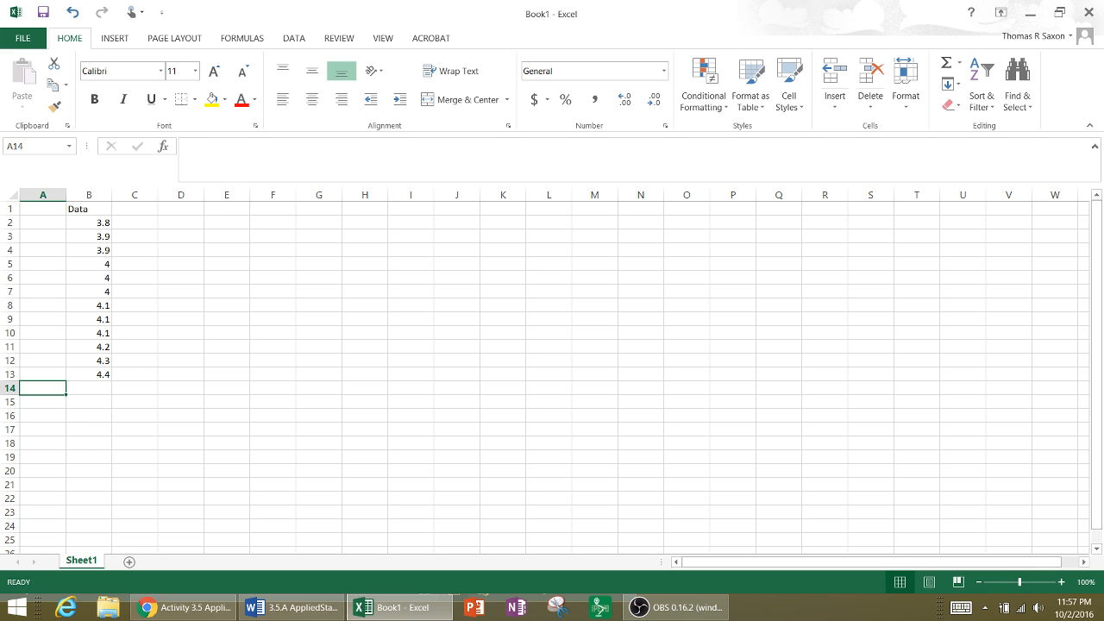
{"action": "left_click_drag", "start_coordinate": [628, 26], "coordinate": [809, 42]}
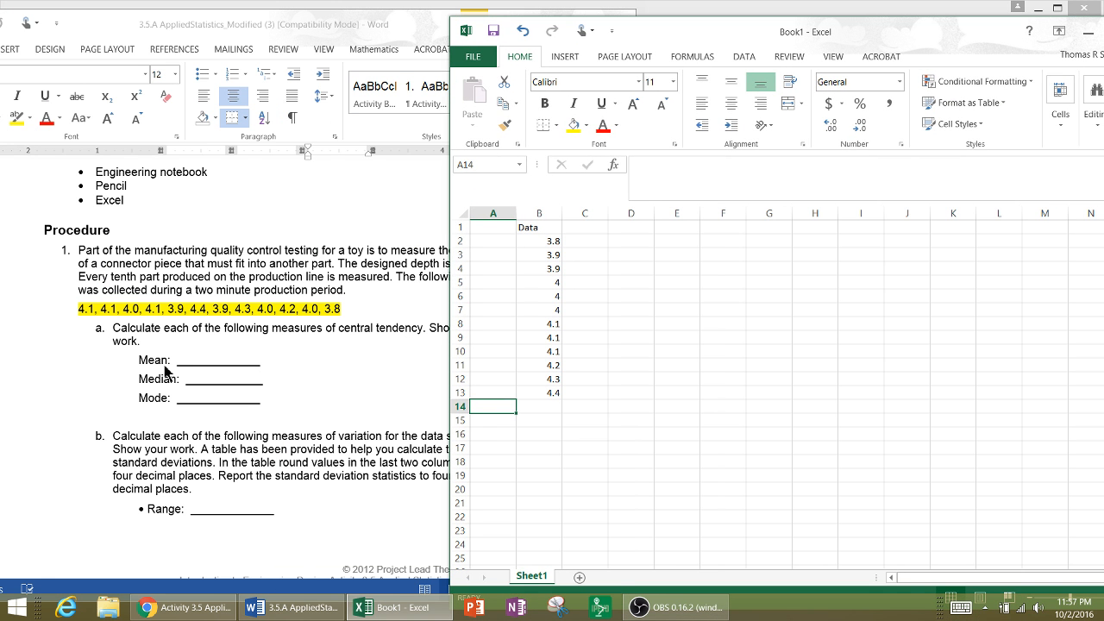
{"action": "key", "text": "ctrl"}
{"action": "key", "text": "ctrl"}
{"action": "type", "text": "M"}
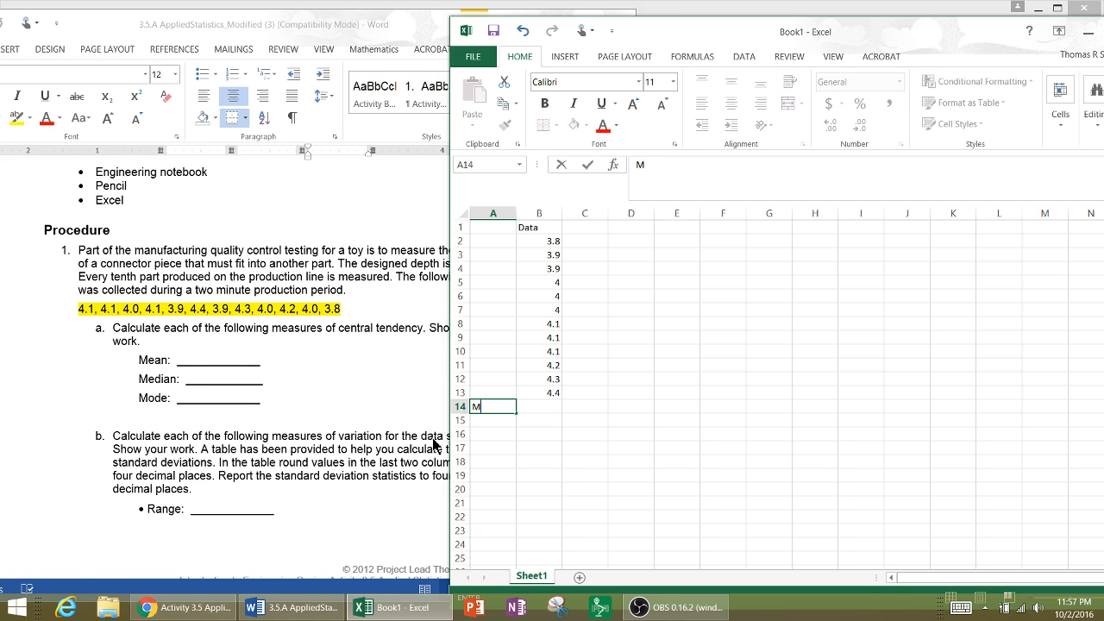
{"action": "type", "text": "ean"}
{"action": "key", "text": "Tab"}
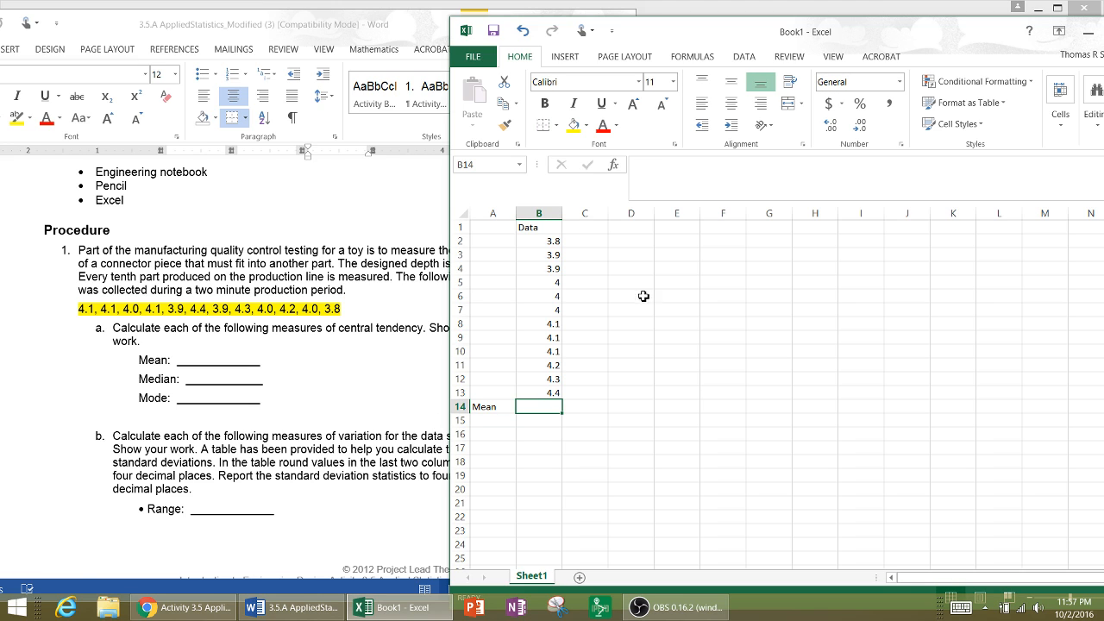
- Move the Mean label down to A15 and enter the label Sum in A14
{"action": "left_click", "coordinate": [498, 410]}
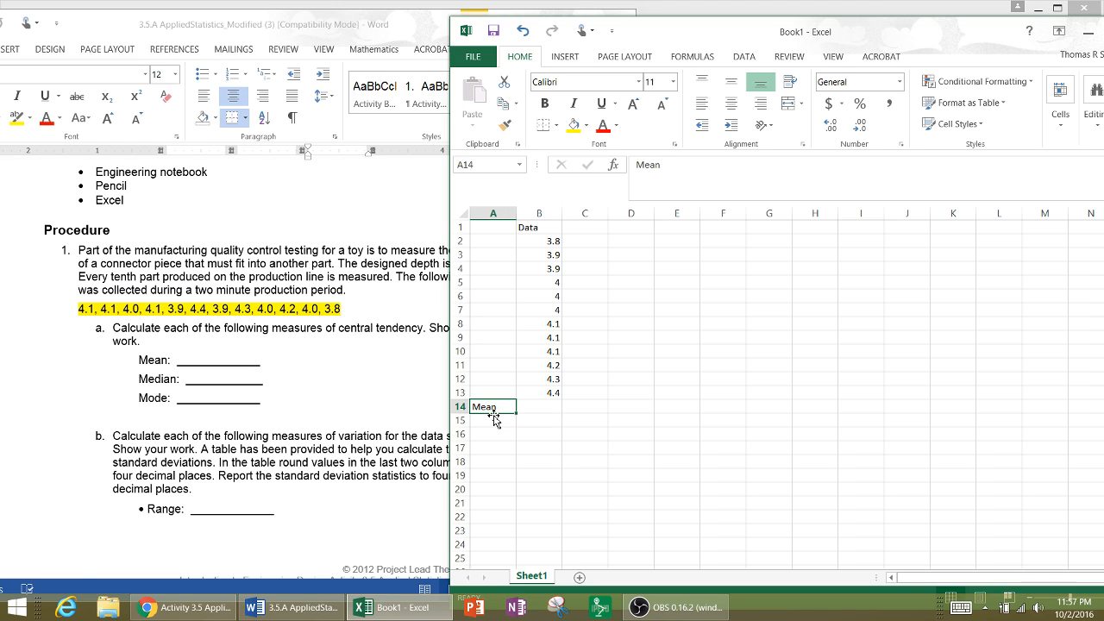
{"action": "mouse_move", "coordinate": [496, 413]}
{"action": "left_mouse_down"}
{"action": "mouse_move", "coordinate": [503, 436]}
{"action": "mouse_move", "coordinate": [501, 428]}
{"action": "left_mouse_up"}
{"action": "left_click", "coordinate": [496, 410]}
{"action": "type", "text": "sum"}
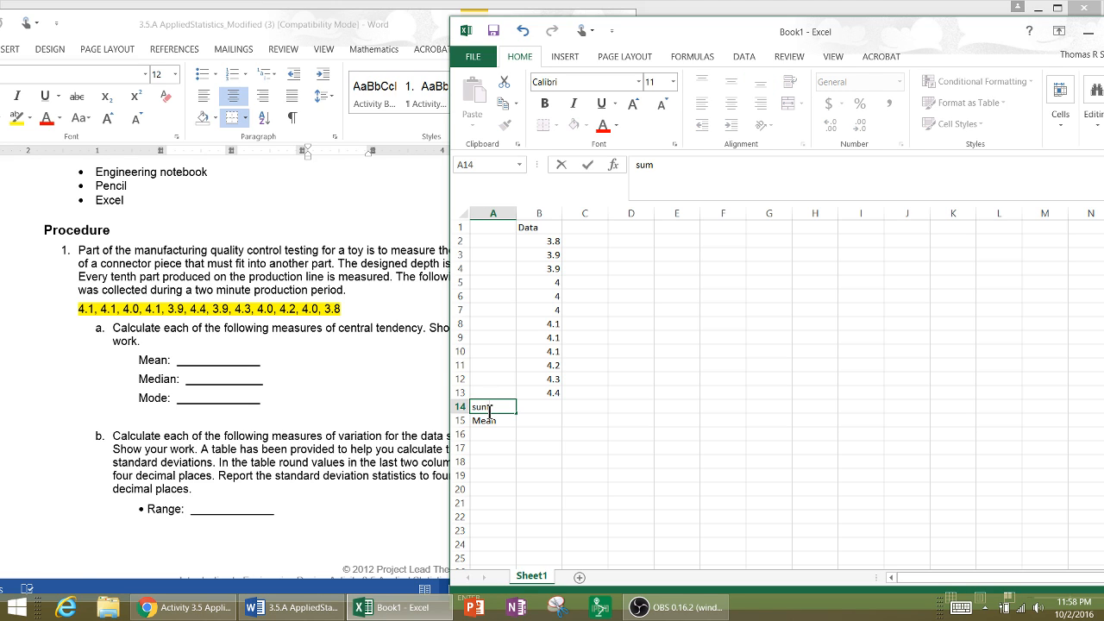
{"action": "key", "text": "BackSpace"}
{"action": "key", "text": "BackSpace"}
{"action": "left_click", "coordinate": [543, 410]}
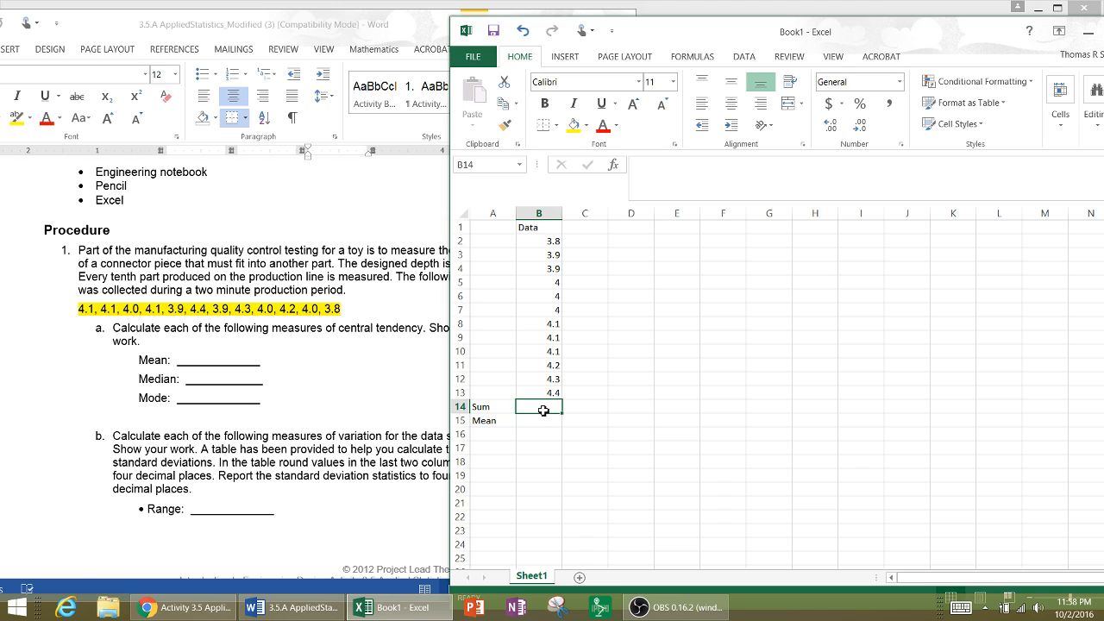
{"action": "type", "text": "="}
{"action": "left_click", "coordinate": [546, 244]}
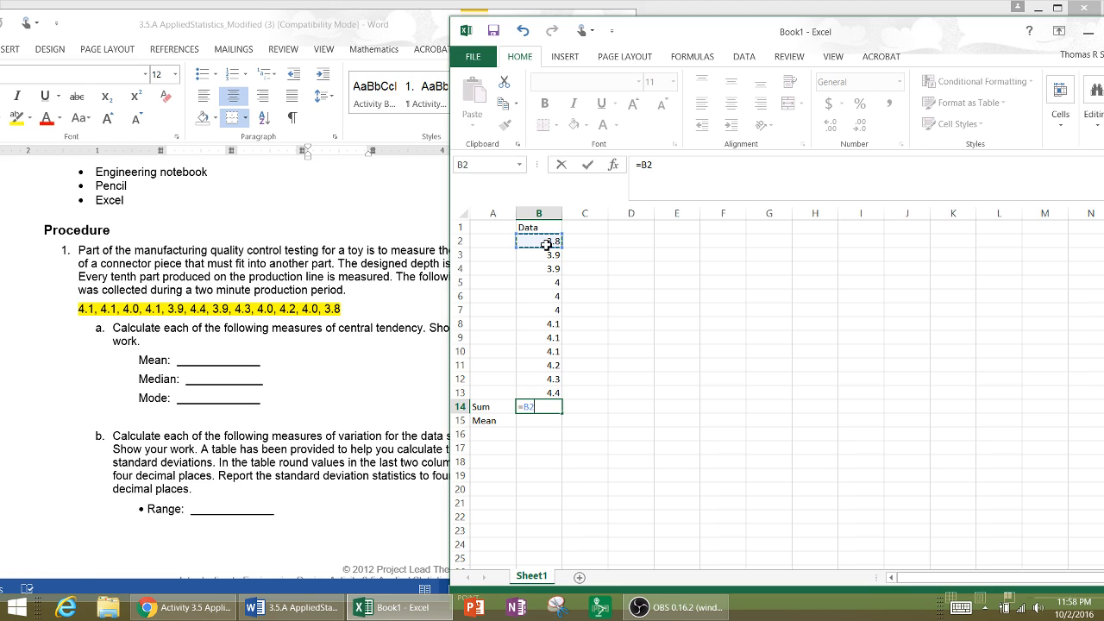
{"action": "type", "text": "+"}
{"action": "left_click", "coordinate": [553, 257]}
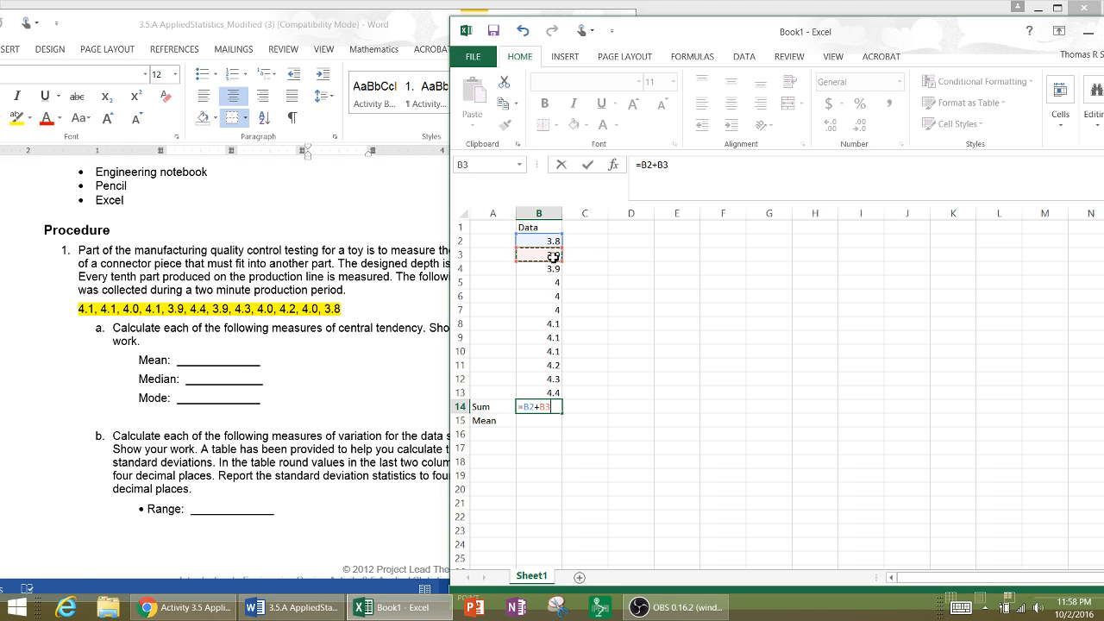
{"action": "type", "text": "+"}
{"action": "left_click", "coordinate": [554, 270]}
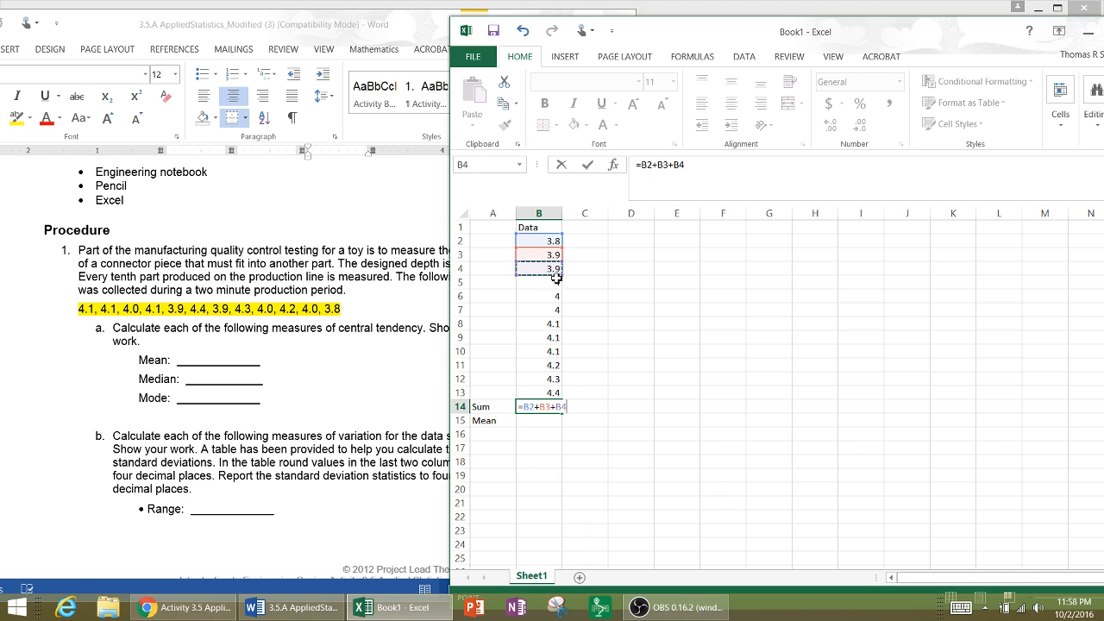
{"action": "type", "text": "+"}
{"action": "left_click", "coordinate": [553, 284]}
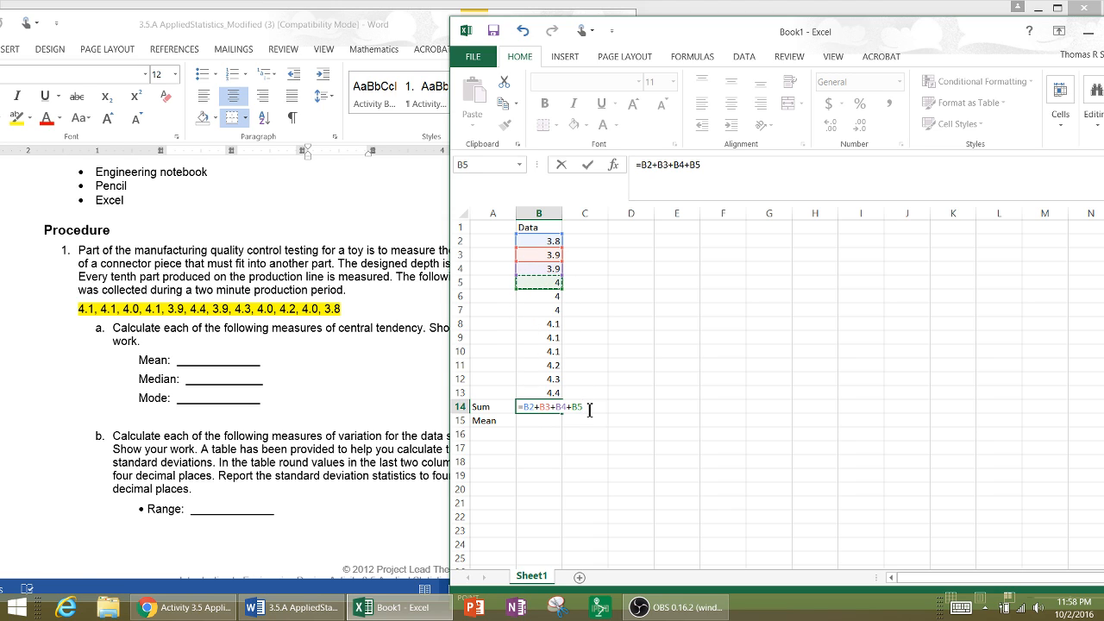
{"action": "left_click_drag", "start_coordinate": [583, 407], "coordinate": [510, 411]}
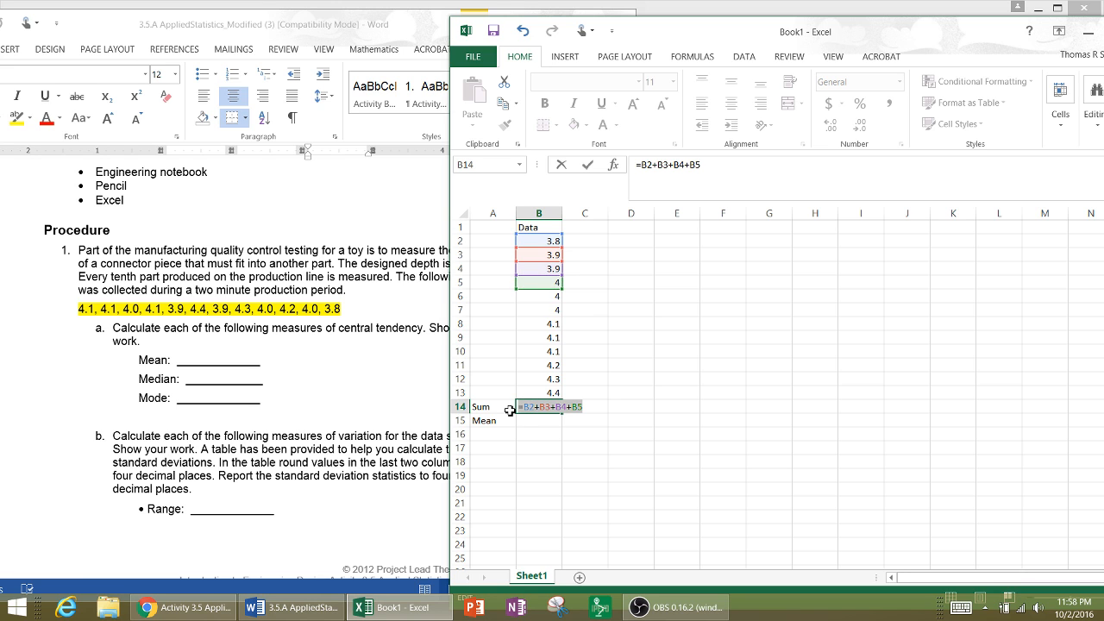
{"action": "key", "text": "Escape"}
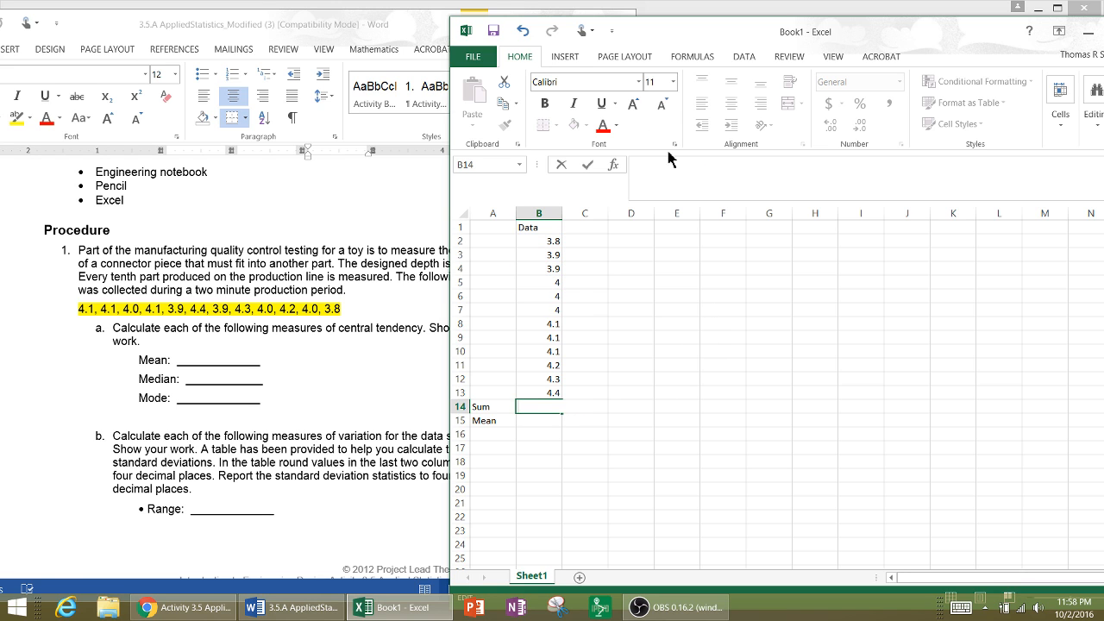
- Maximize the workbook and insert an AutoSum of B2:B13 in cell B14
{"action": "left_click_drag", "start_coordinate": [759, 40], "coordinate": [589, 55]}
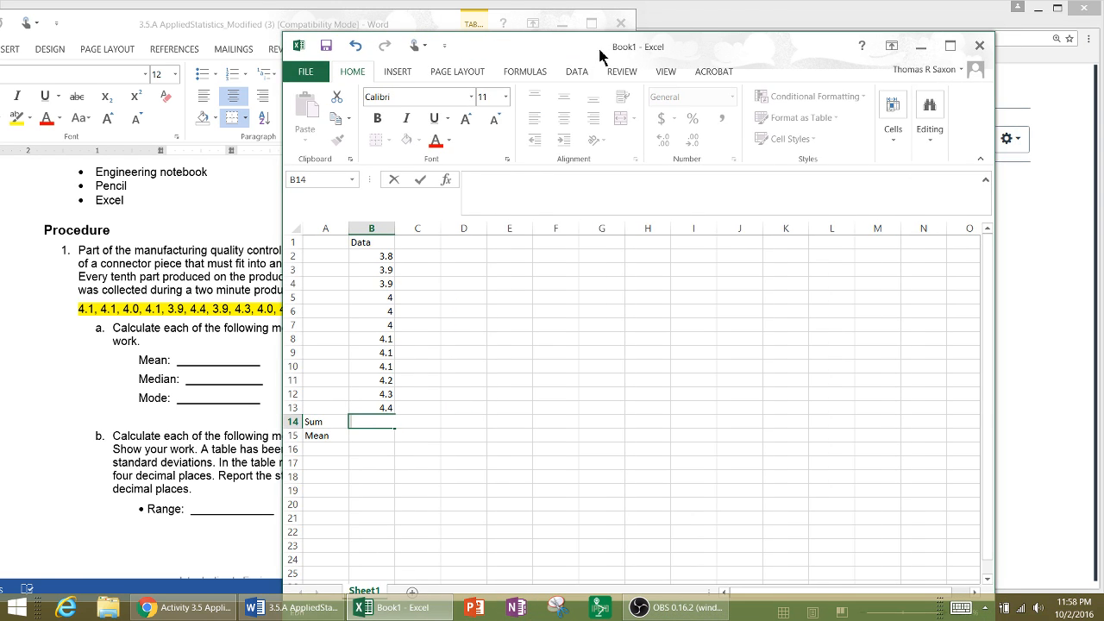
{"action": "left_click", "coordinate": [950, 46]}
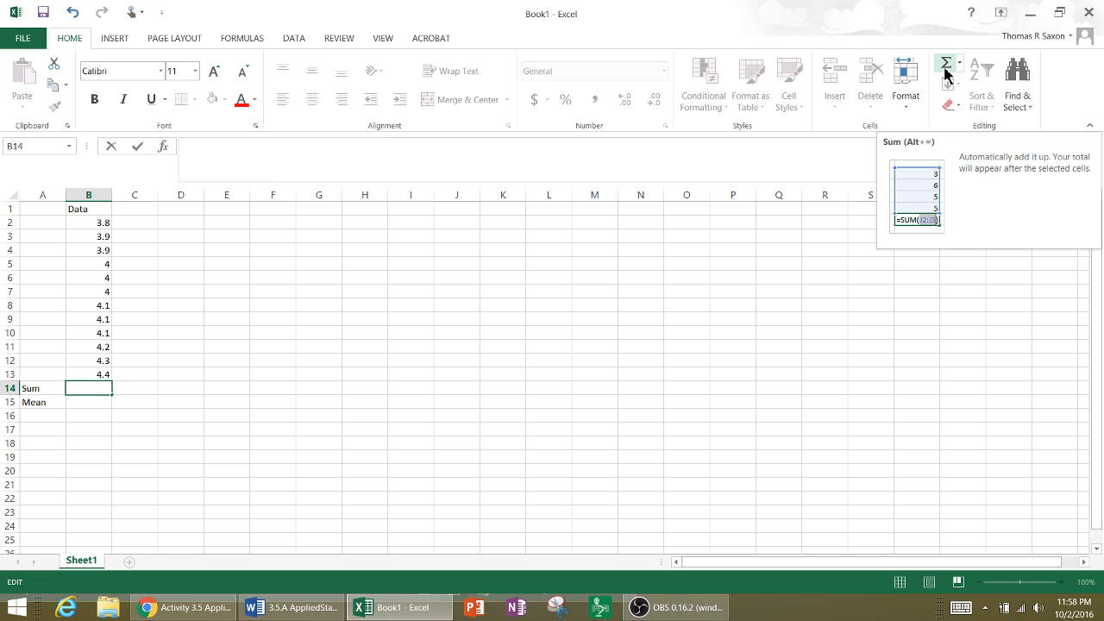
{"action": "key", "text": "ctrl"}
{"action": "key", "text": "ctrl"}
{"action": "key", "text": "ctrl"}
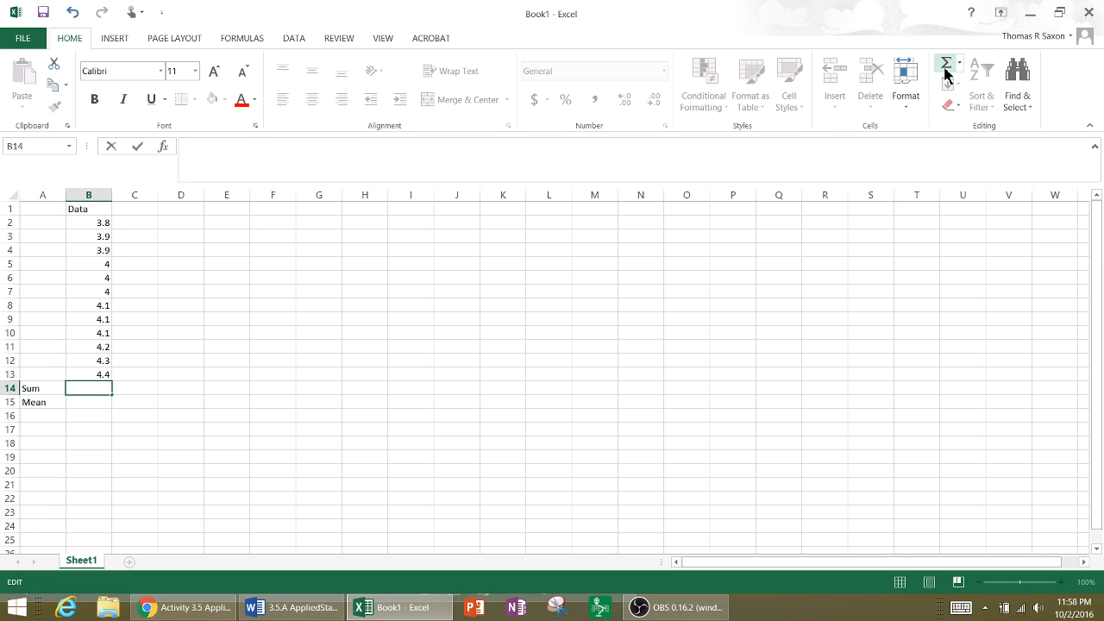
{"action": "left_click", "coordinate": [409, 389]}
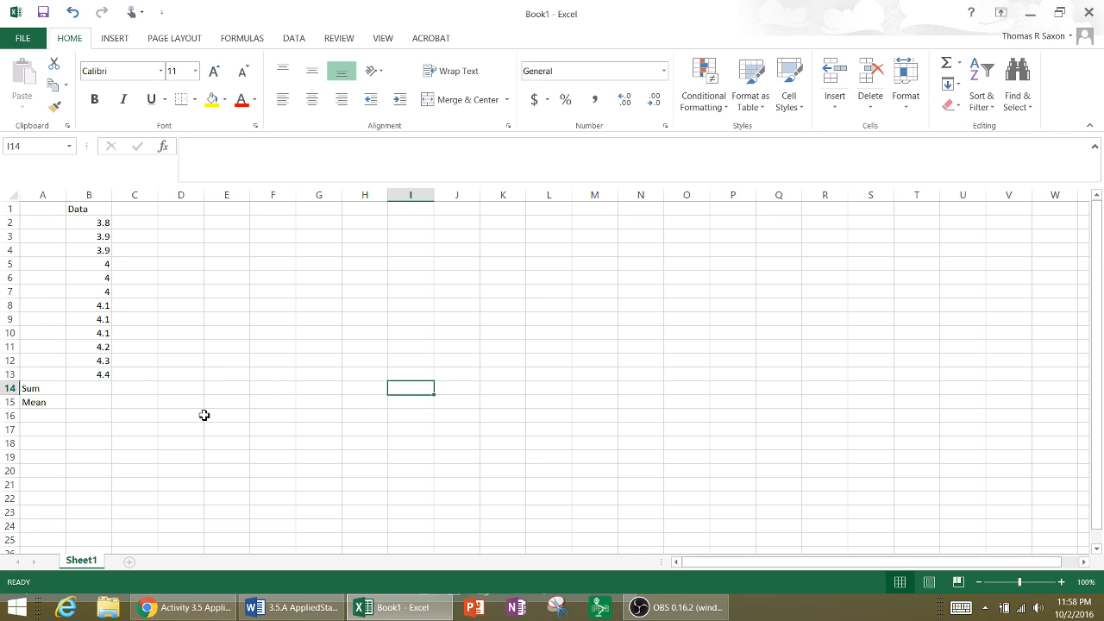
{"action": "left_click", "coordinate": [102, 389]}
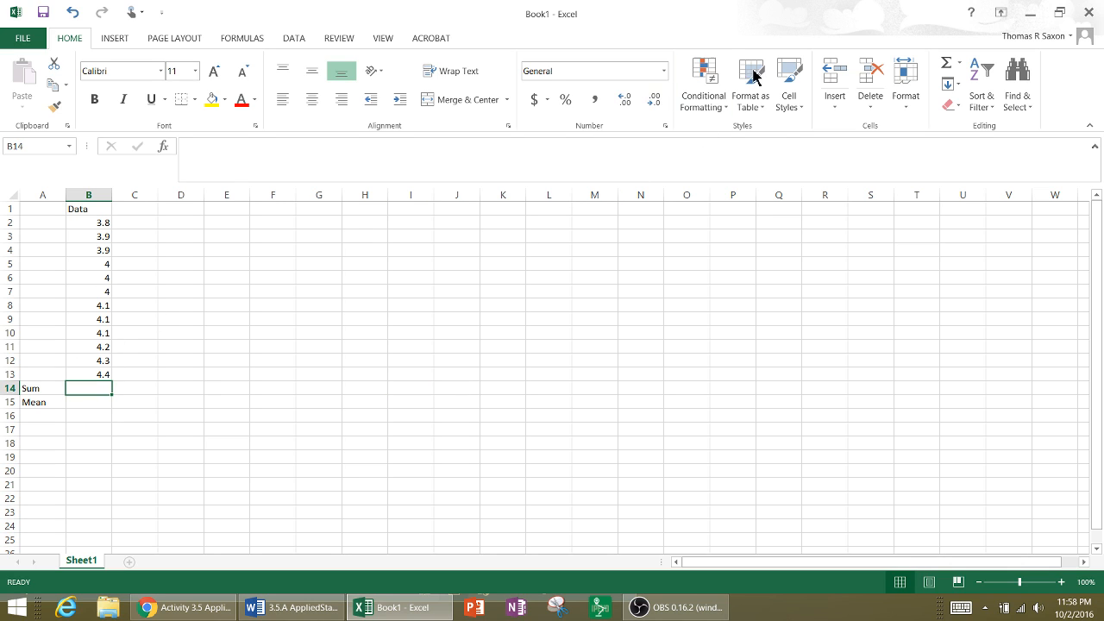
{"action": "left_click", "coordinate": [946, 66]}
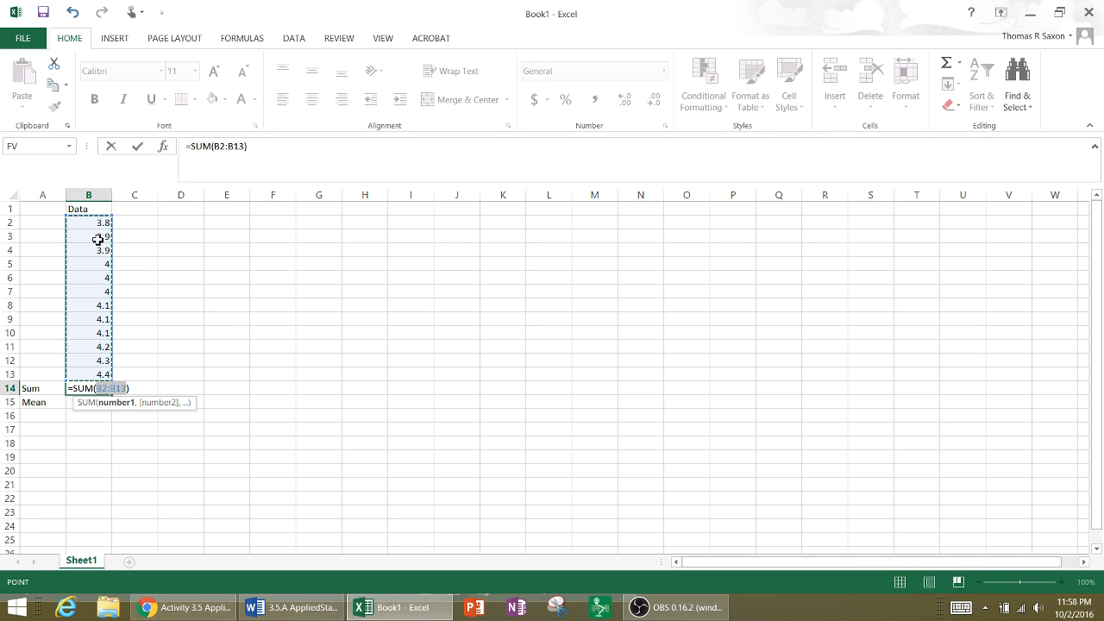
{"action": "key", "text": "Return"}
- Clear the sum in B14 and recreate it by applying AutoSum to the selected measurements B2:B13
{"action": "left_click", "coordinate": [100, 389]}
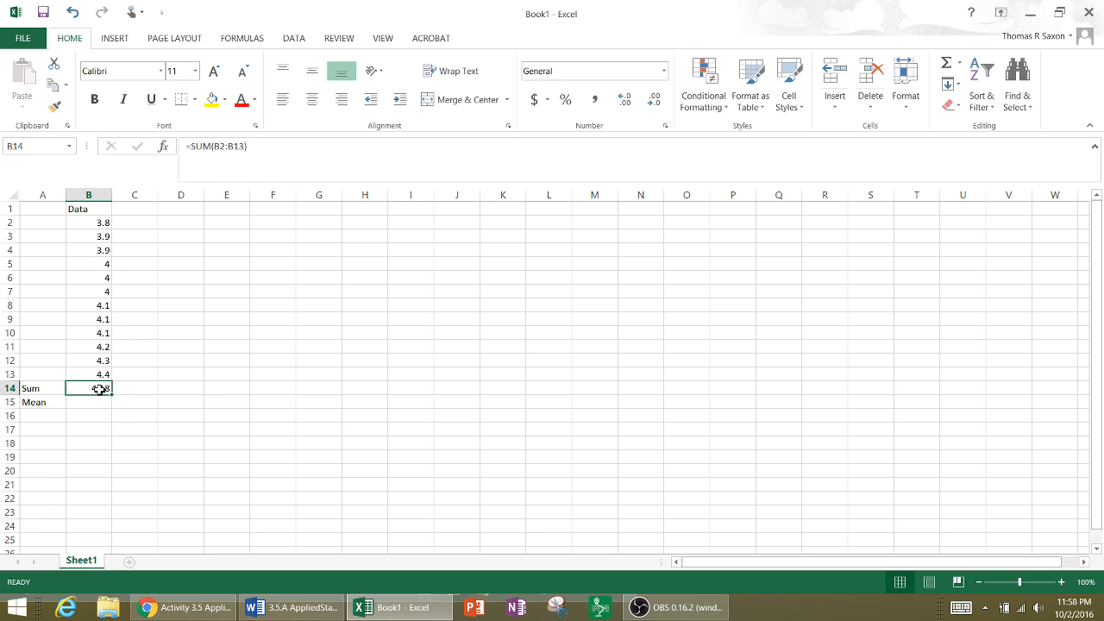
{"action": "double_click", "coordinate": [100, 389]}
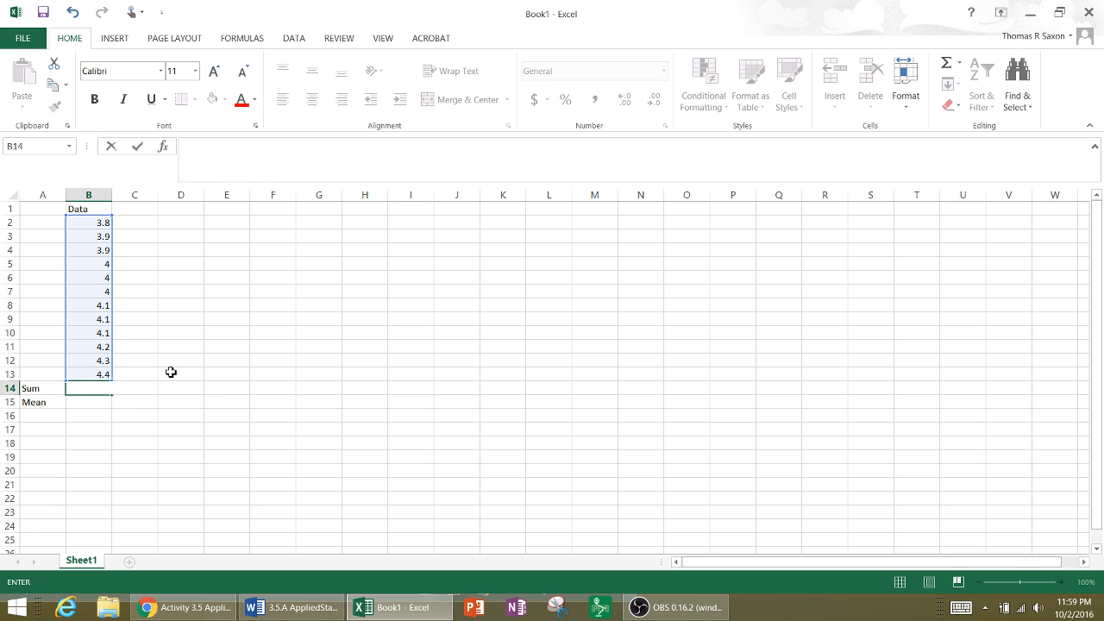
{"action": "left_click", "coordinate": [210, 359]}
{"action": "left_click_drag", "start_coordinate": [98, 225], "coordinate": [105, 374]}
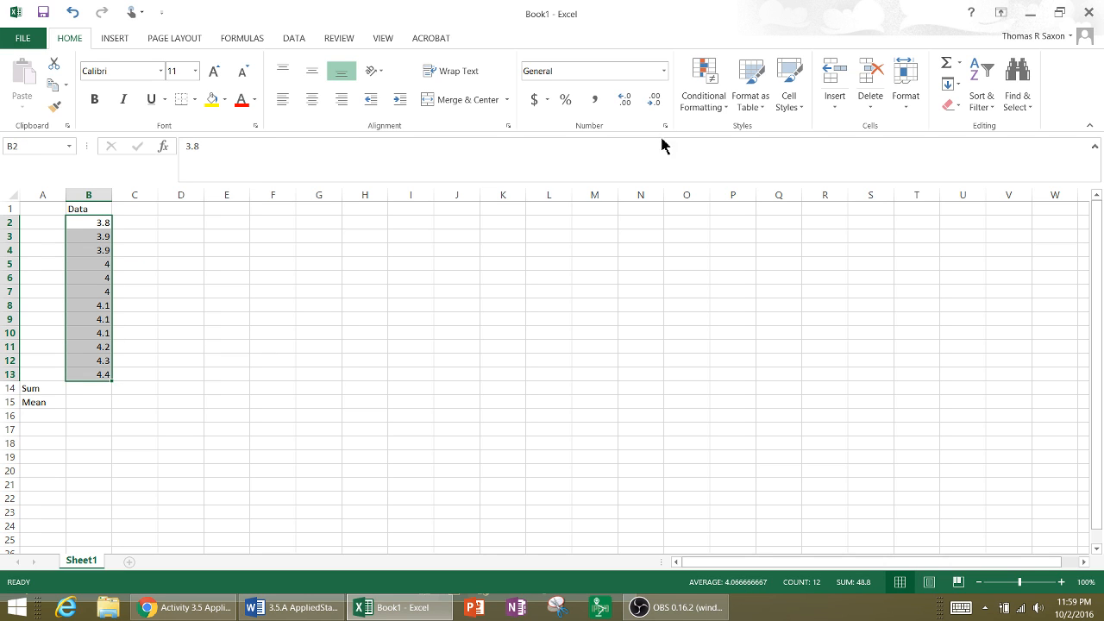
{"action": "left_click", "coordinate": [949, 72]}
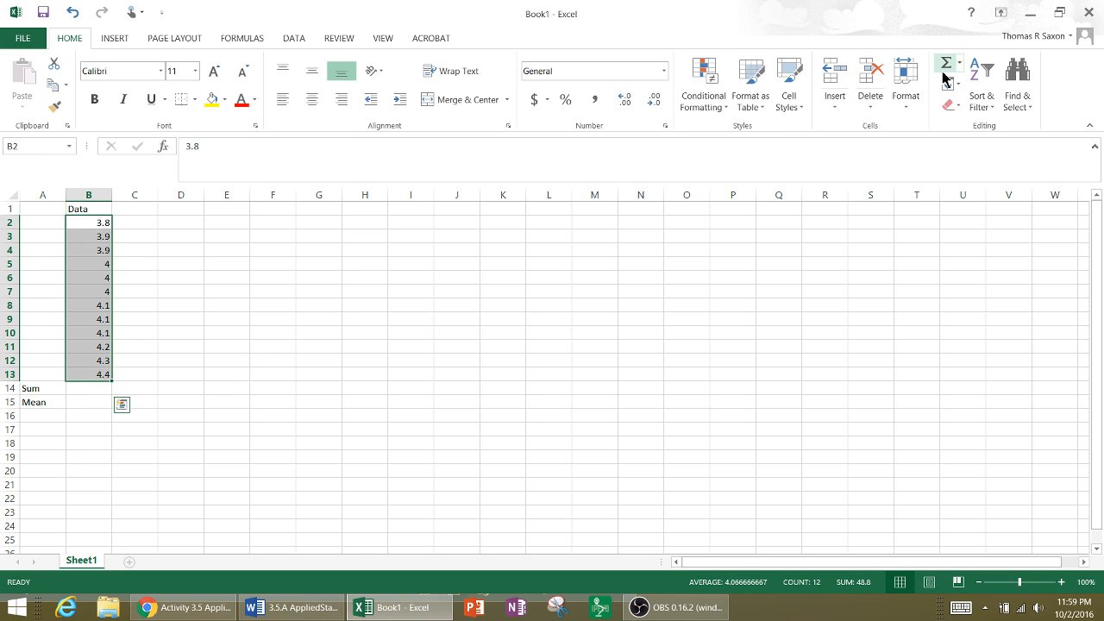
{"action": "left_click", "coordinate": [91, 412]}
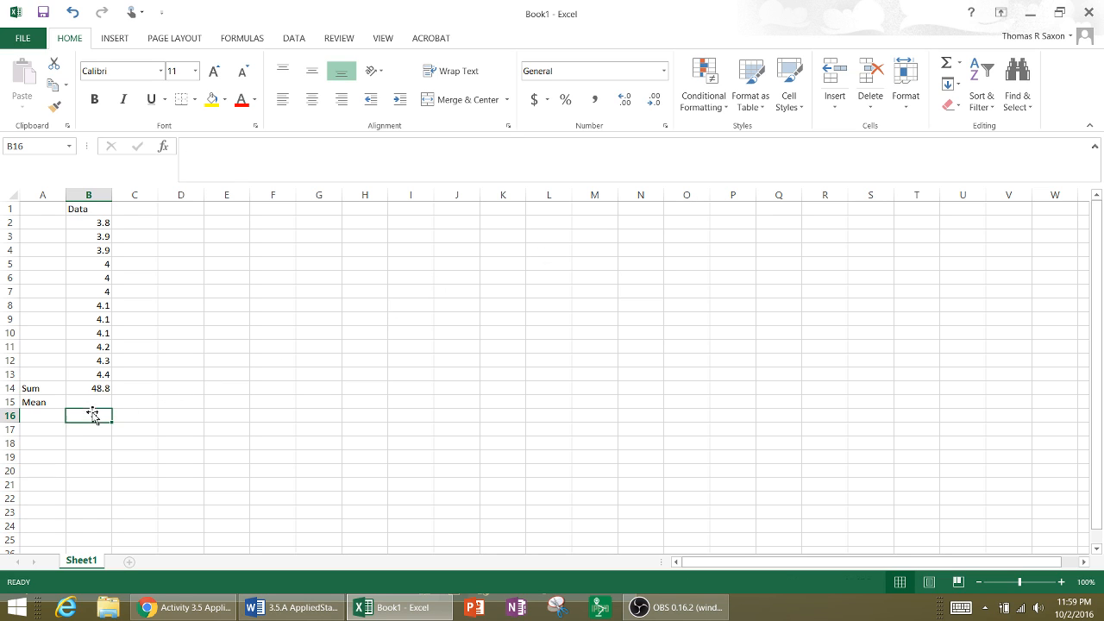
- Check the sum formula in B14 against the first and last measurements in B2 and B13
{"action": "left_click", "coordinate": [101, 389]}
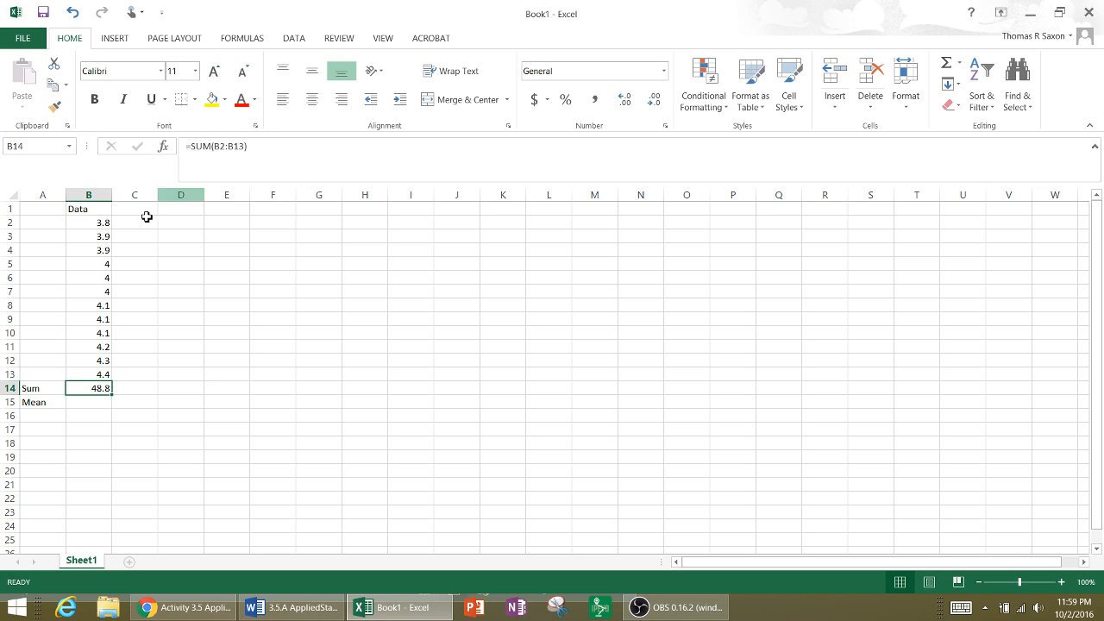
{"action": "left_click", "coordinate": [102, 226]}
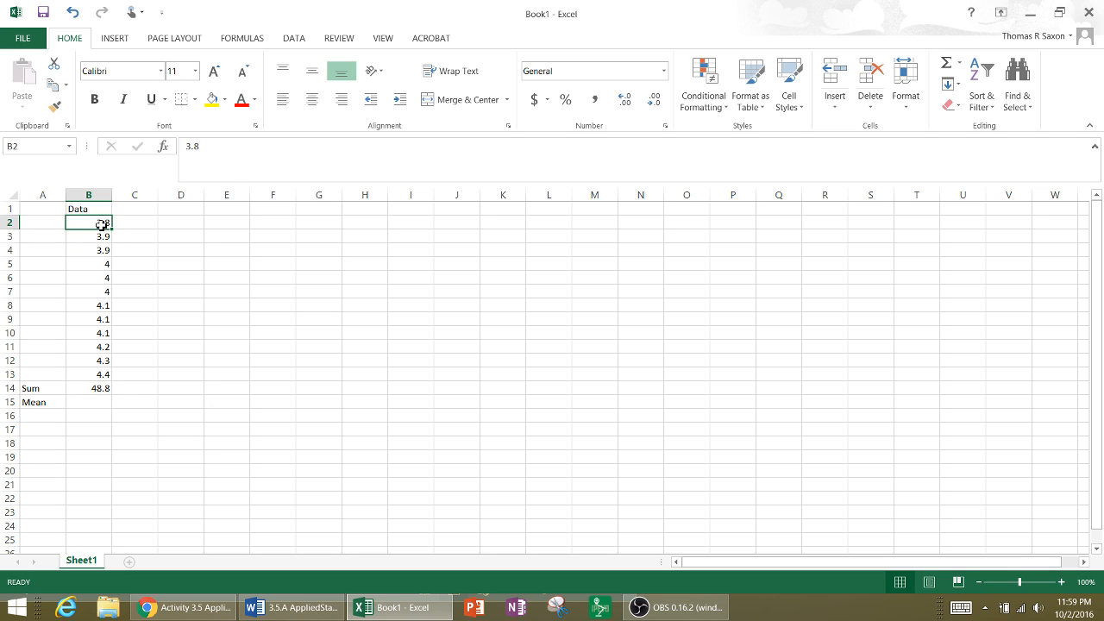
{"action": "left_click", "coordinate": [109, 387]}
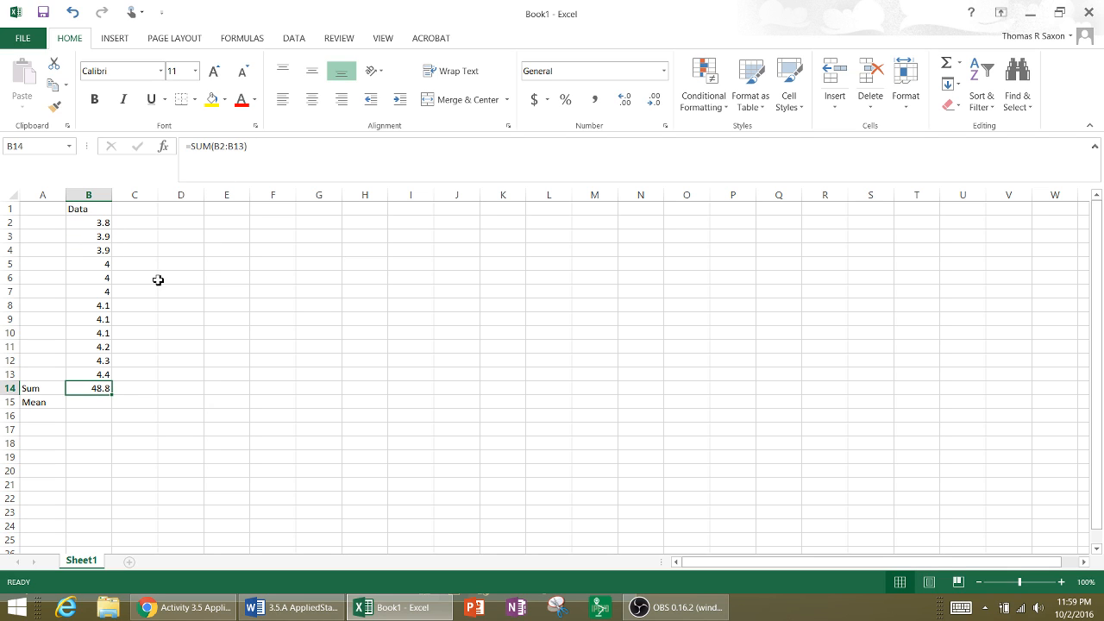
{"action": "left_click", "coordinate": [107, 373]}
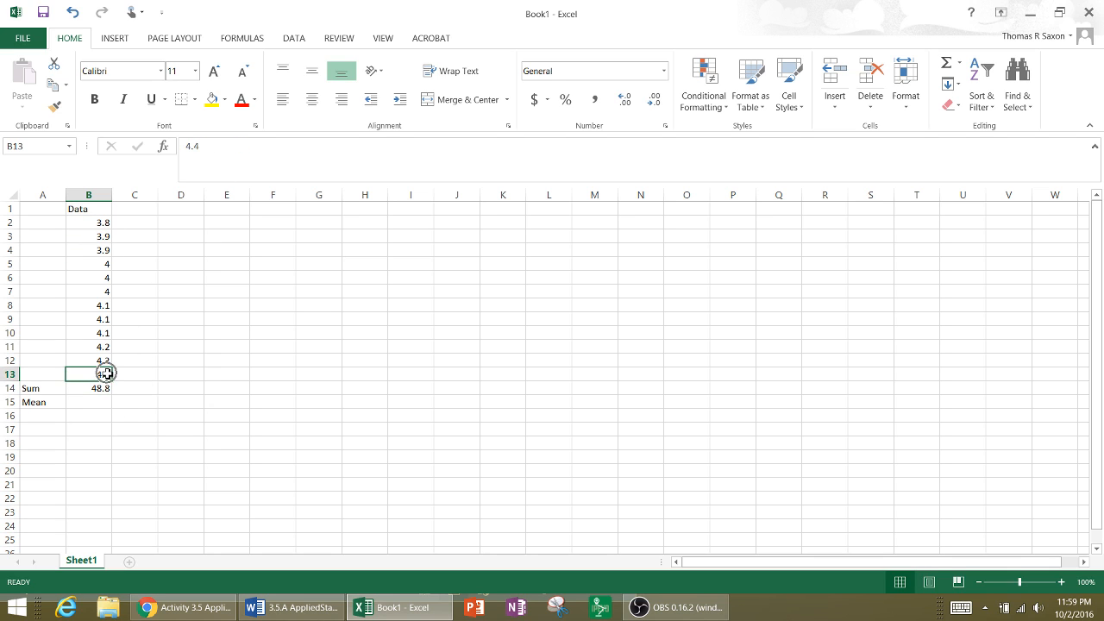
{"action": "left_click", "coordinate": [183, 364]}
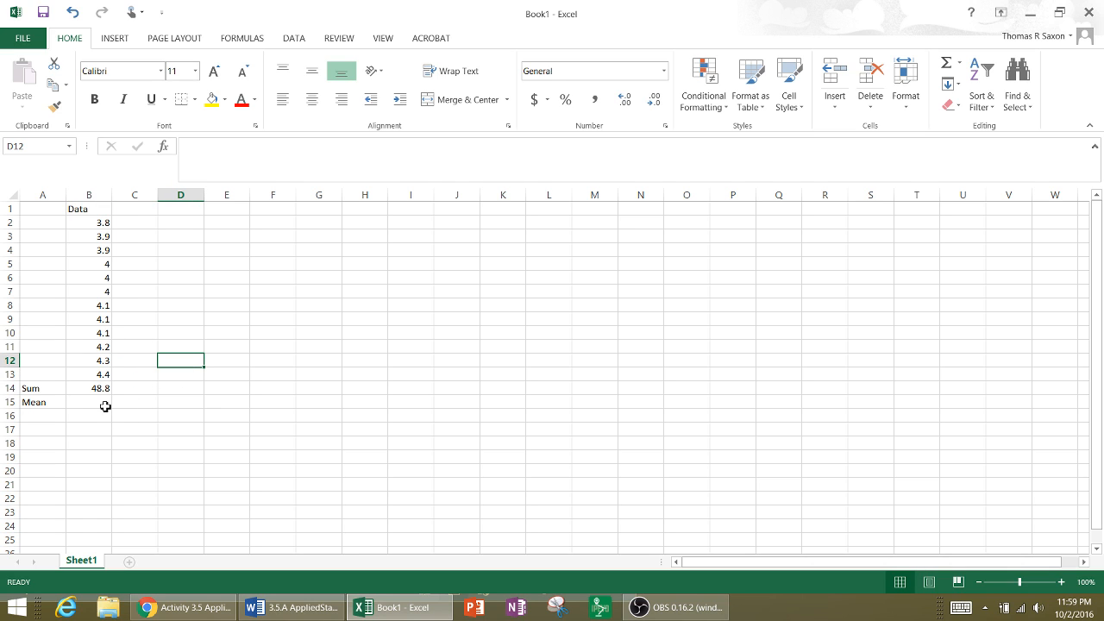
- Calculate the mean in B15 with a formula dividing the sum in B14 by the number of measurements, 12
{"action": "left_click", "coordinate": [100, 405]}
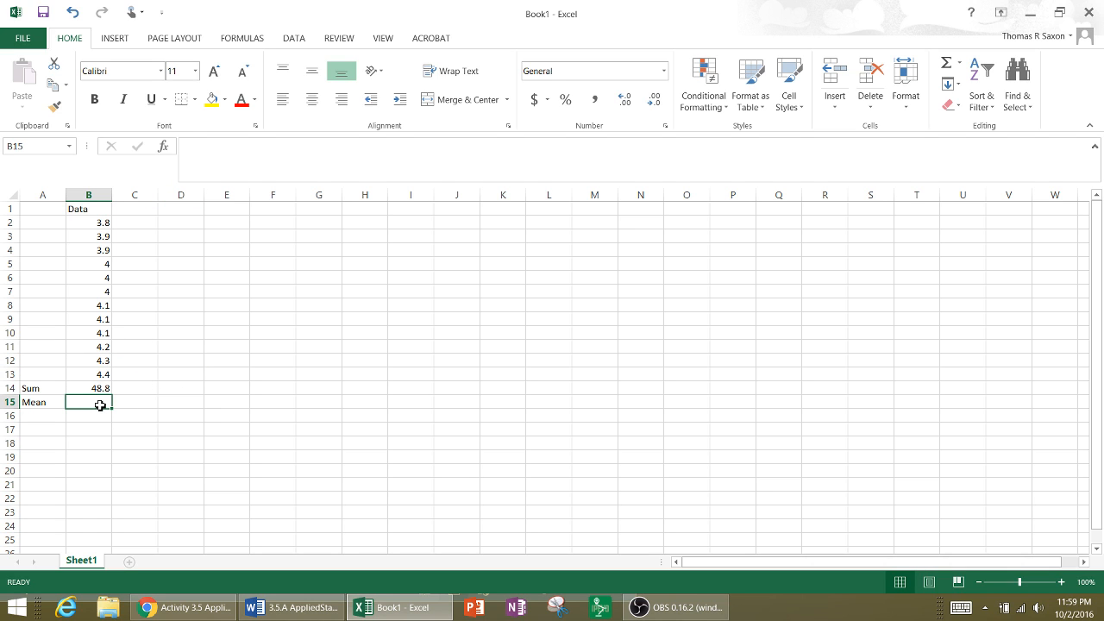
{"action": "type", "text": "="}
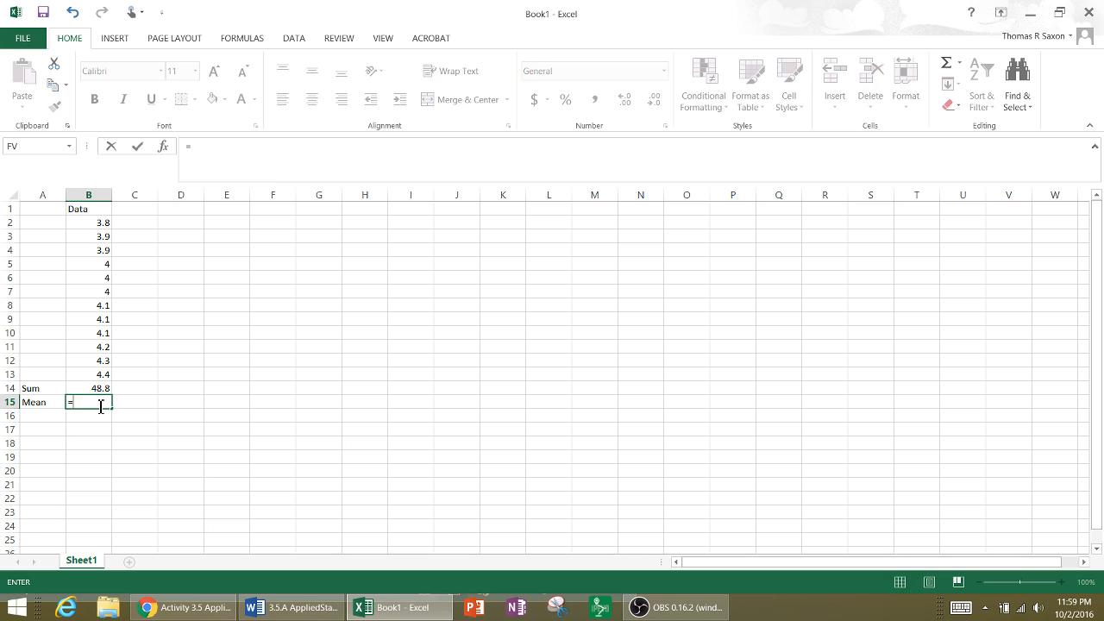
{"action": "left_click", "coordinate": [101, 389]}
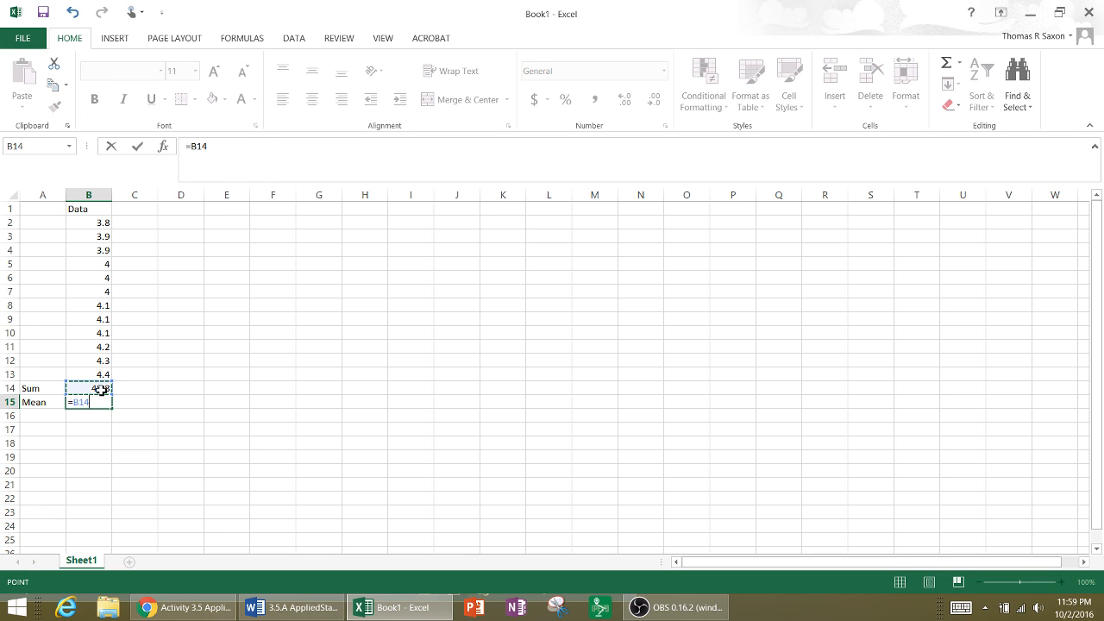
{"action": "type", "text": "/12"}
{"action": "key", "text": "Return"}
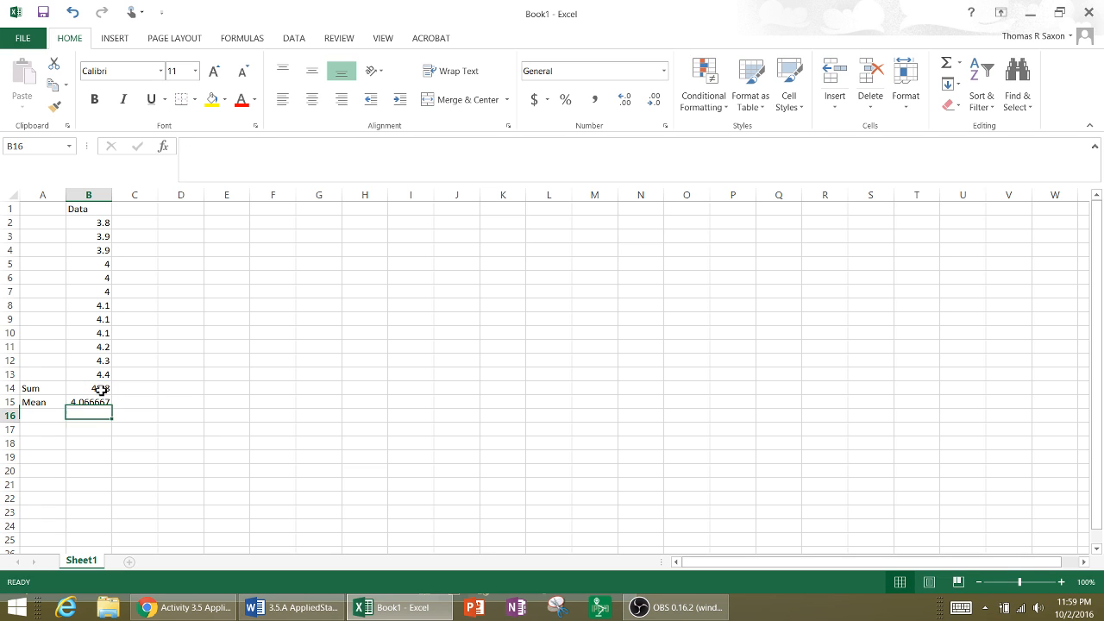
- Label cell A16 Median and count down the sorted measurements from B2 to the middle pair
{"action": "left_click", "coordinate": [49, 411]}
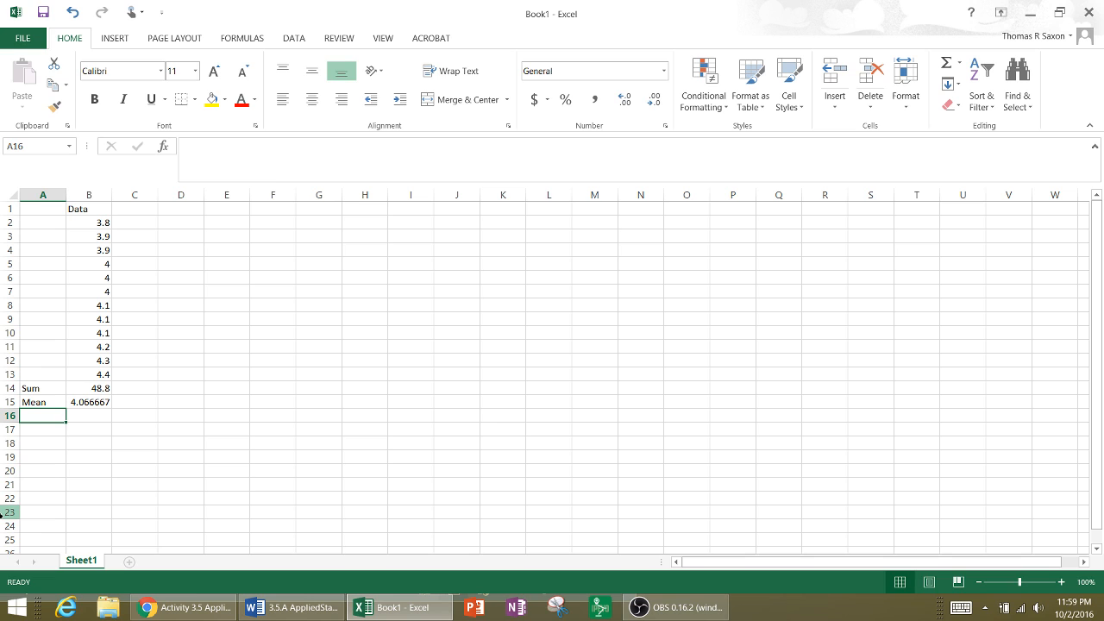
{"action": "type", "text": "Median"}
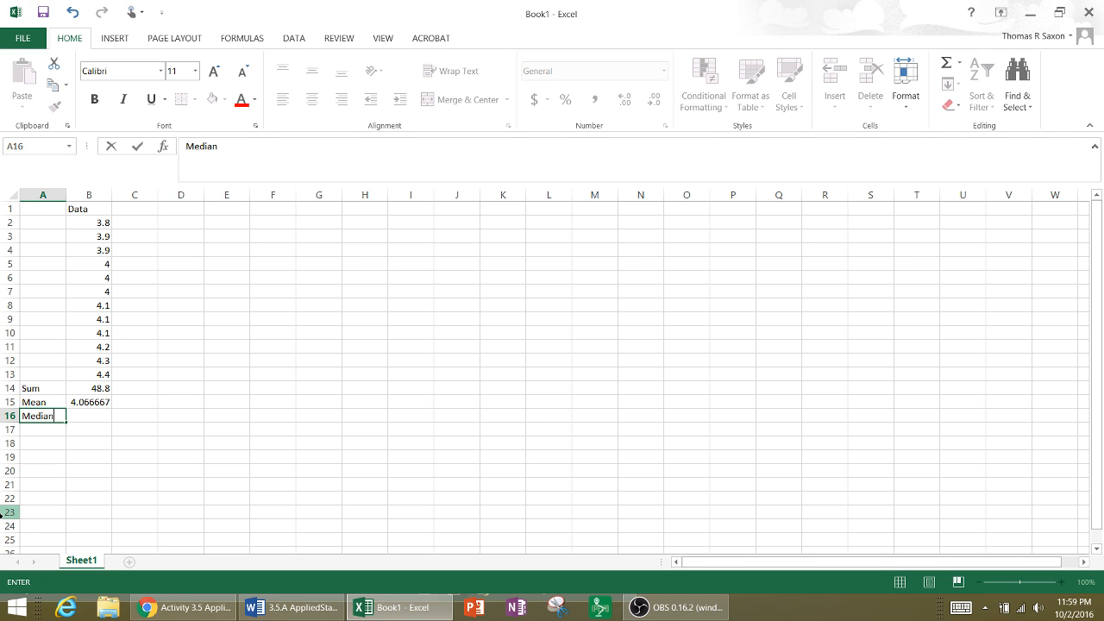
{"action": "left_click", "coordinate": [103, 225]}
{"action": "left_click", "coordinate": [103, 234]}
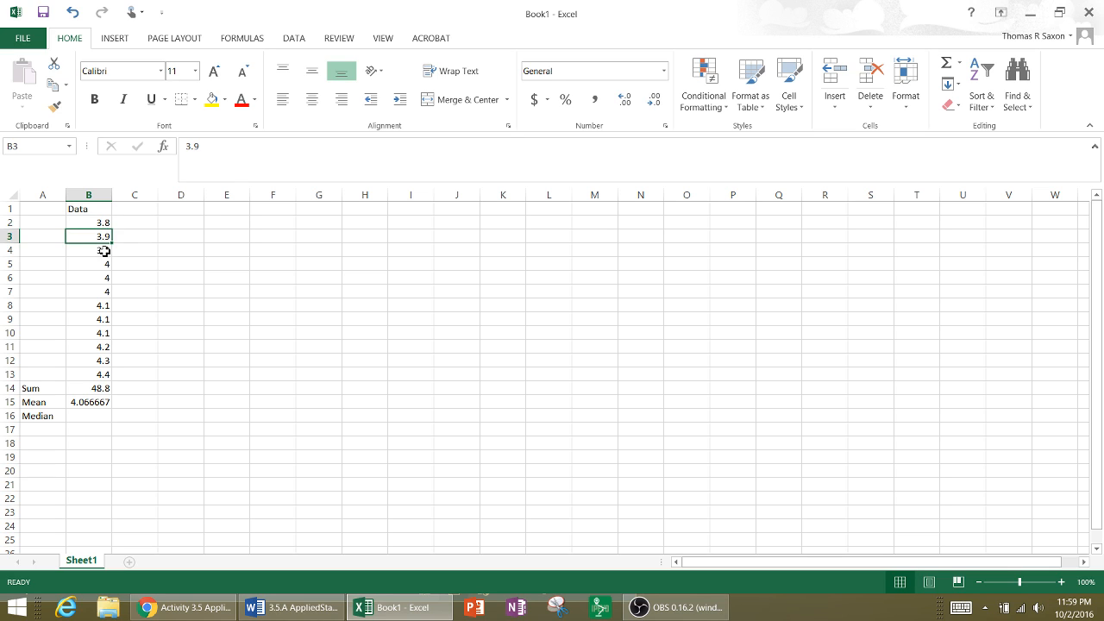
{"action": "left_click", "coordinate": [104, 251]}
{"action": "left_click", "coordinate": [107, 265]}
{"action": "left_click", "coordinate": [106, 277]}
{"action": "left_click", "coordinate": [106, 292]}
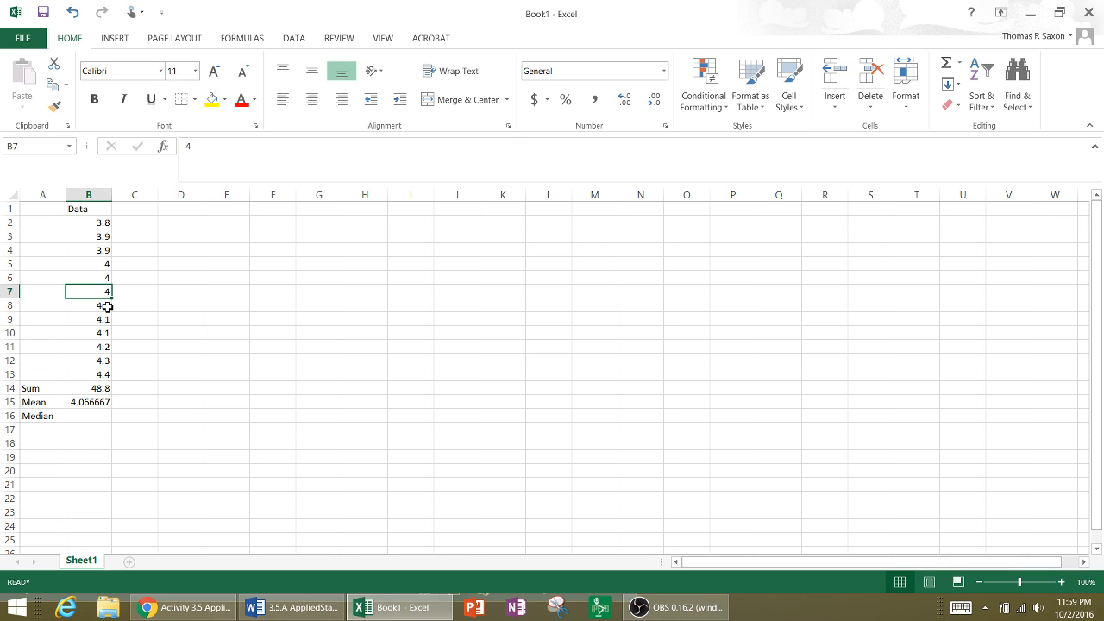
{"action": "left_click", "coordinate": [107, 306]}
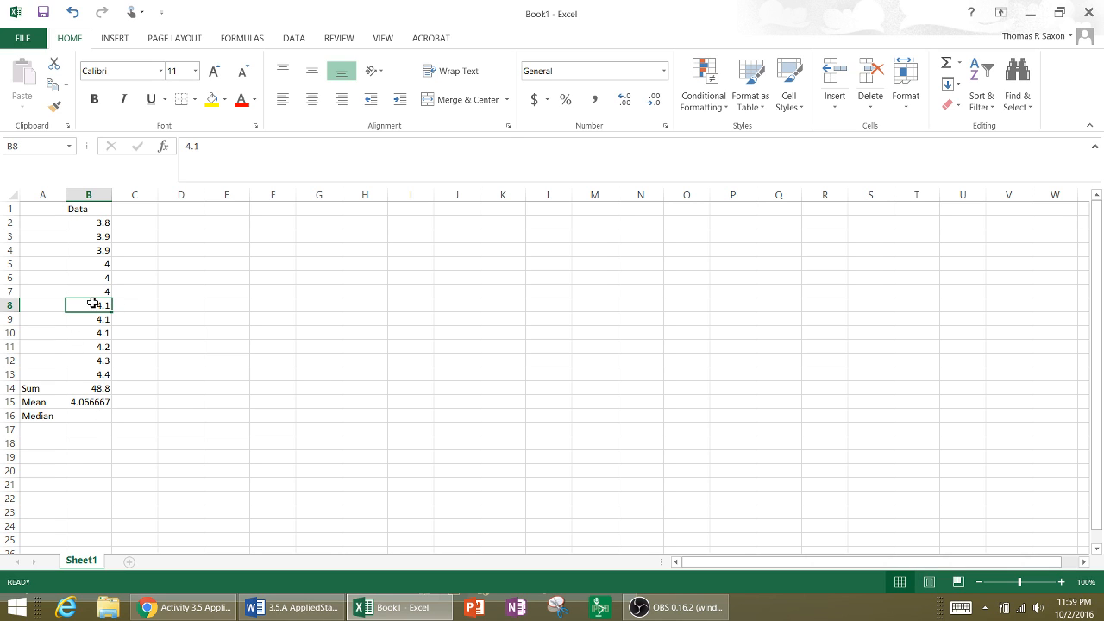
- Enter 4.05, midway between the two middle measurements in B7 and B8, as the median in B16
{"action": "left_click", "coordinate": [96, 300]}
{"action": "left_click", "coordinate": [99, 290]}
{"action": "left_click", "coordinate": [100, 305]}
{"action": "left_click", "coordinate": [99, 291]}
{"action": "left_click", "coordinate": [97, 305]}
{"action": "left_click", "coordinate": [76, 417]}
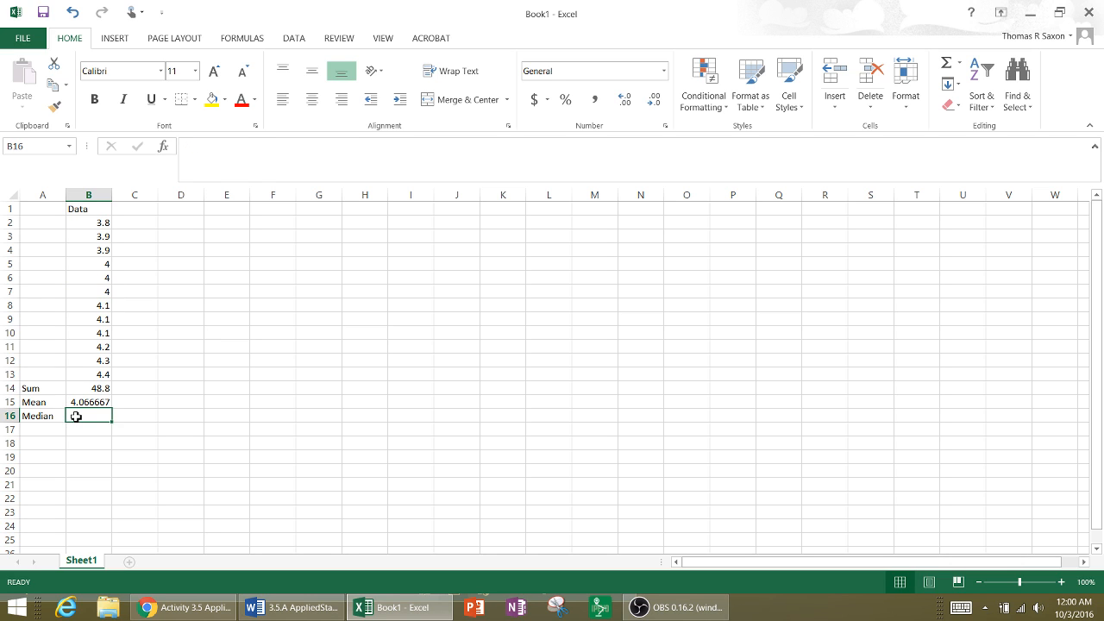
{"action": "type", "text": "4.05"}
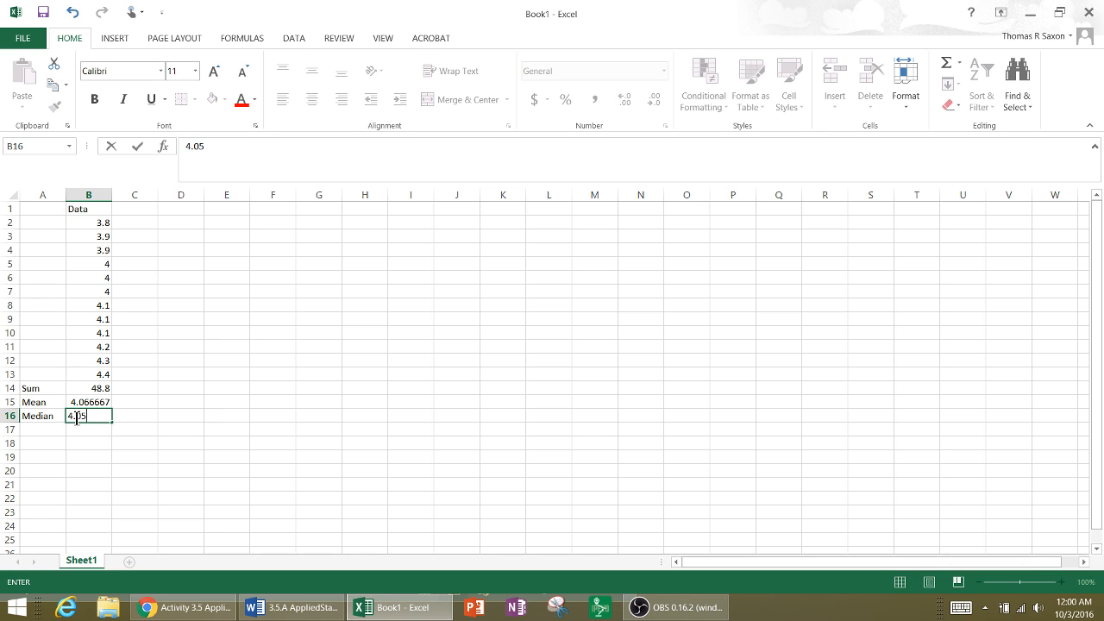
{"action": "key", "text": "Return"}
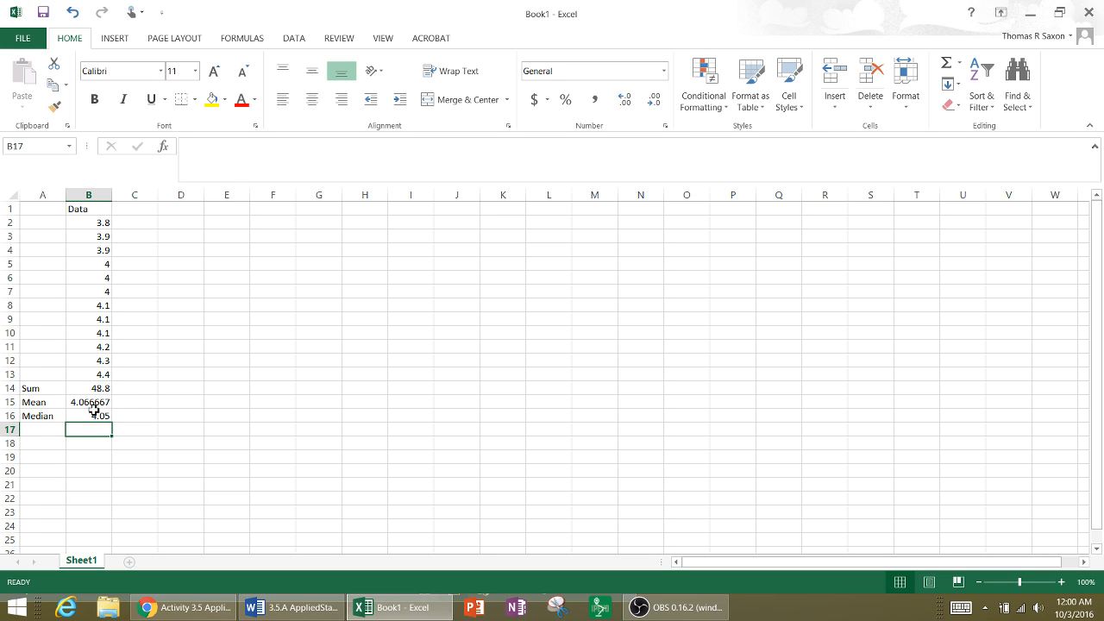
- Review the two middle measurements in B7 and B8 that determine the median
{"action": "left_click", "coordinate": [99, 308]}
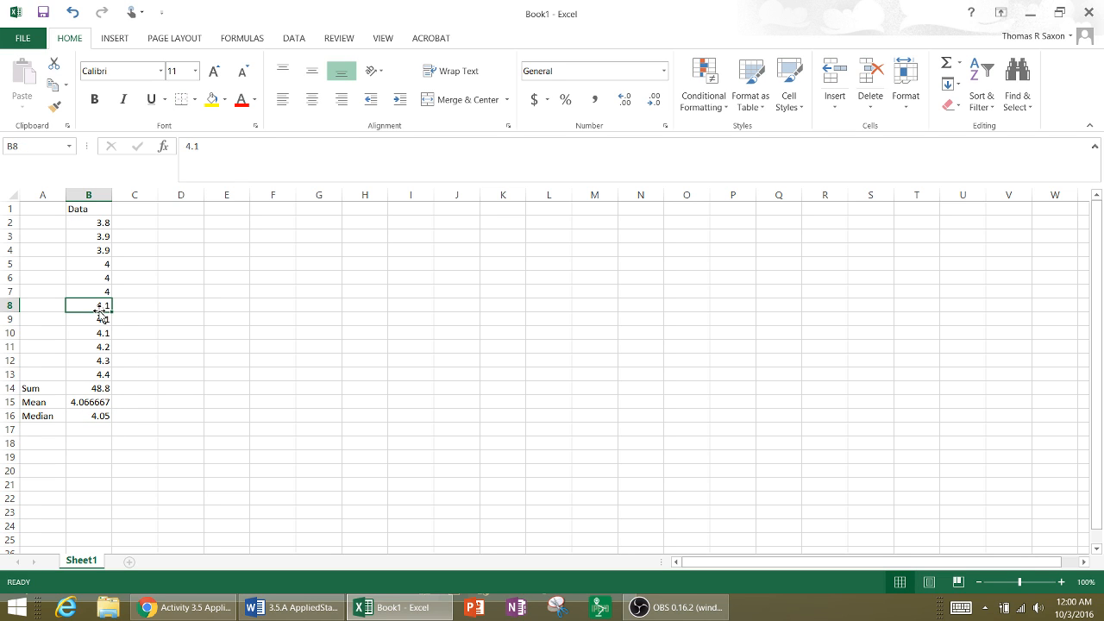
{"action": "left_click", "coordinate": [102, 294]}
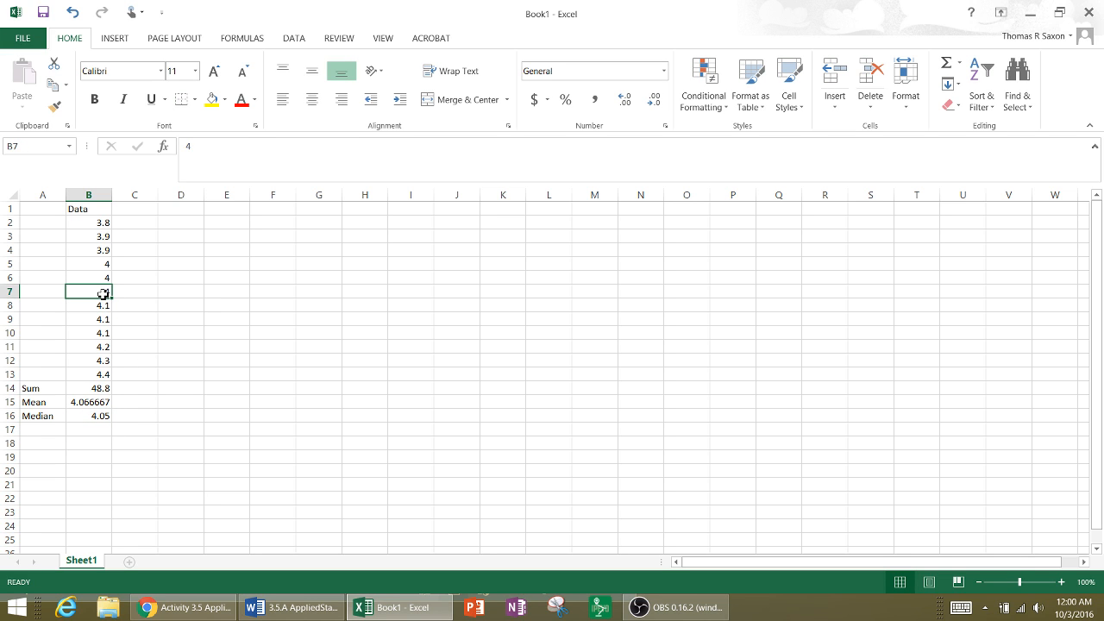
{"action": "left_click", "coordinate": [104, 309]}
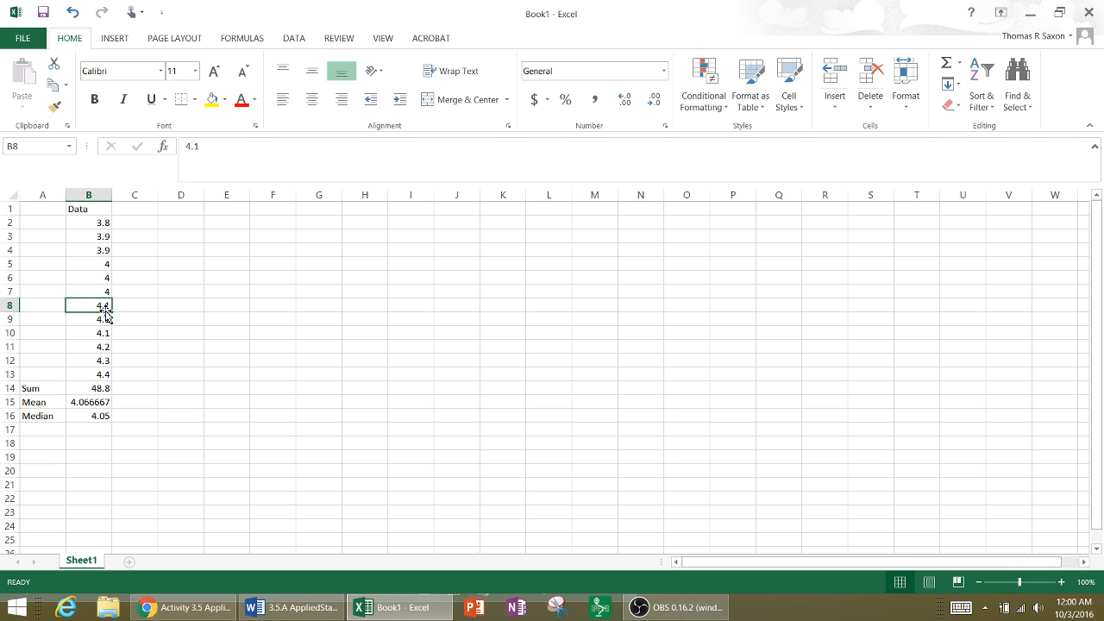
{"action": "left_click", "coordinate": [105, 292]}
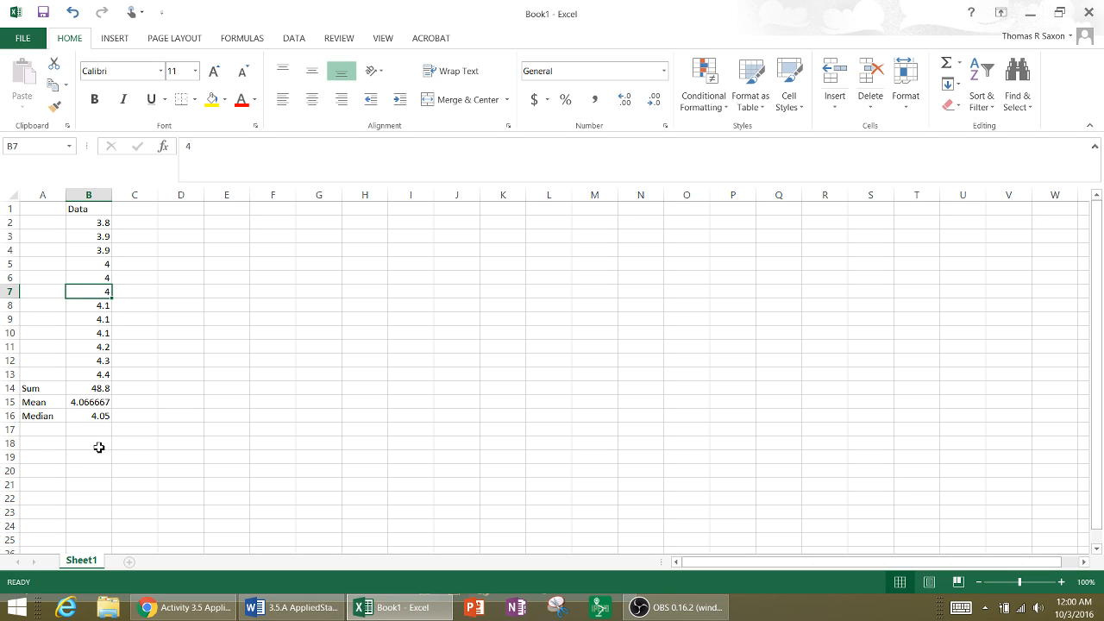
- Label cell A17 Mode, identify the most frequent values in B5:B10, and enter "4, 4.1 Bimodal" in B17
{"action": "left_click", "coordinate": [39, 433]}
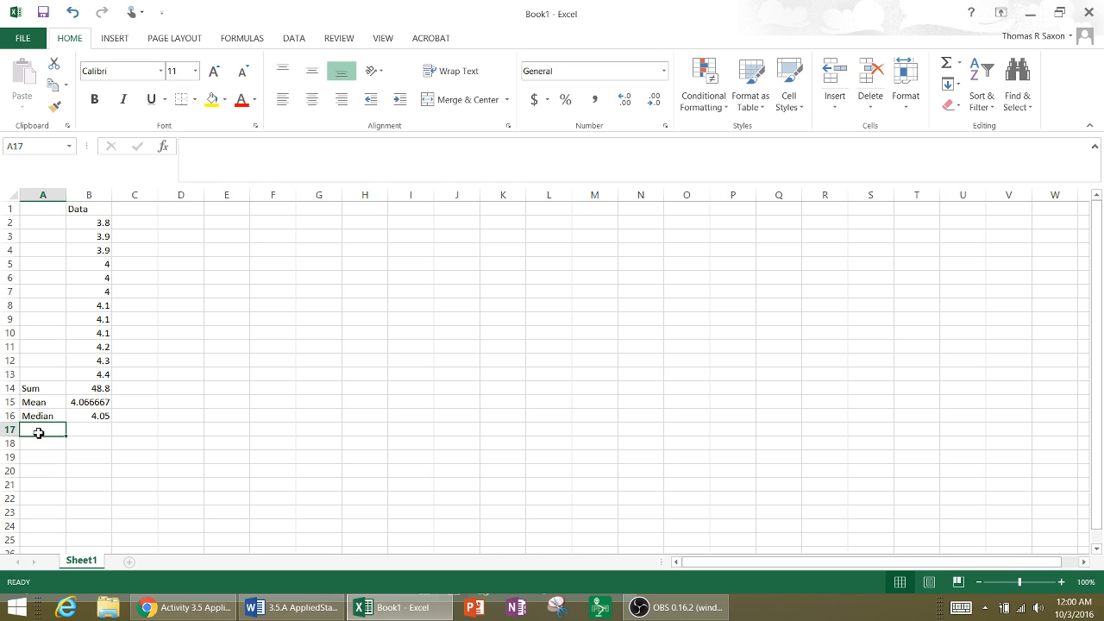
{"action": "type", "text": "Mode"}
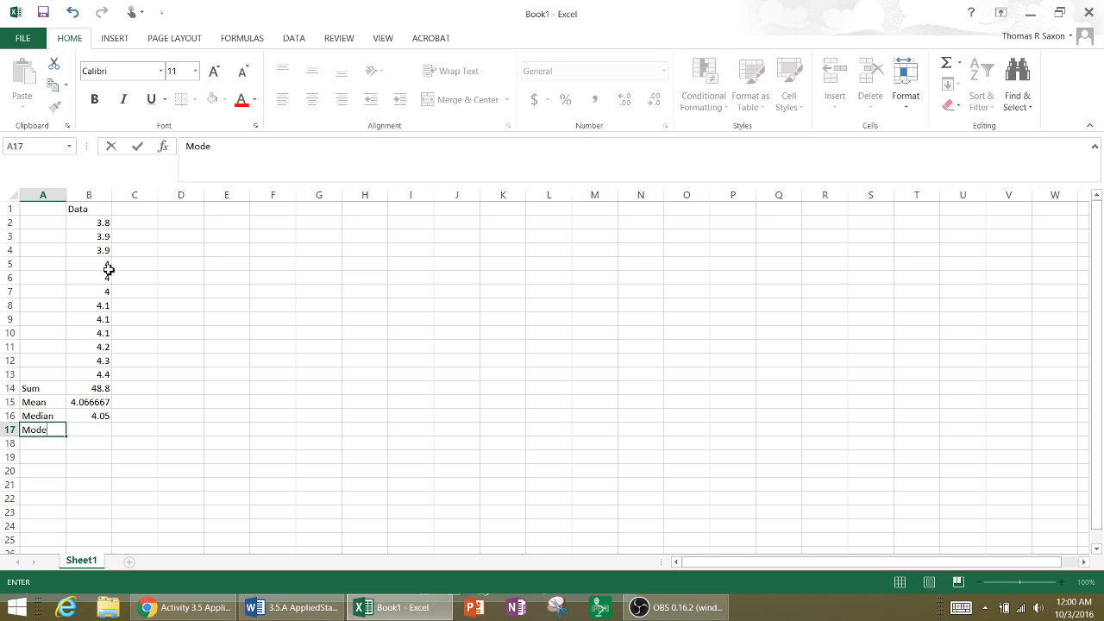
{"action": "left_click_drag", "start_coordinate": [103, 265], "coordinate": [103, 333]}
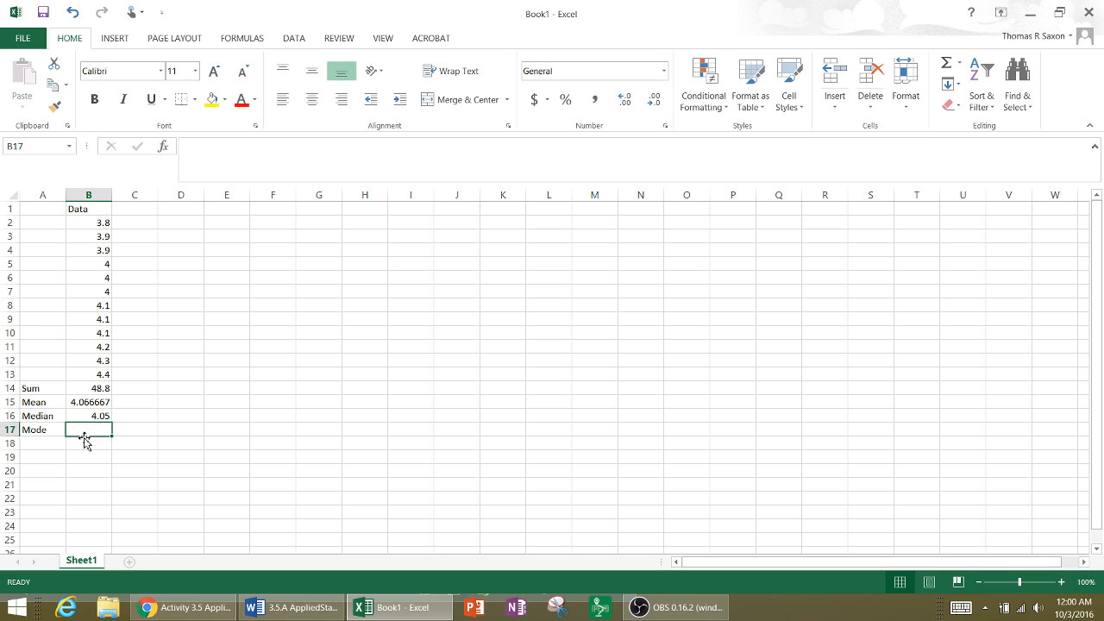
{"action": "type", "text": "4, 4.1 B"}
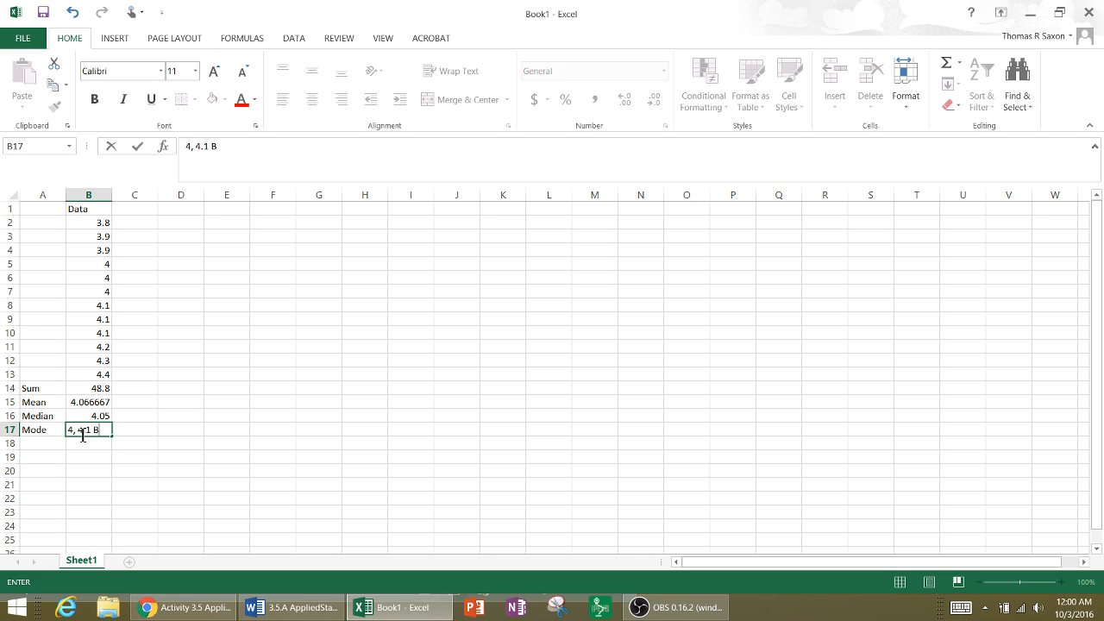
{"action": "type", "text": "imodal"}
{"action": "left_click", "coordinate": [86, 512]}
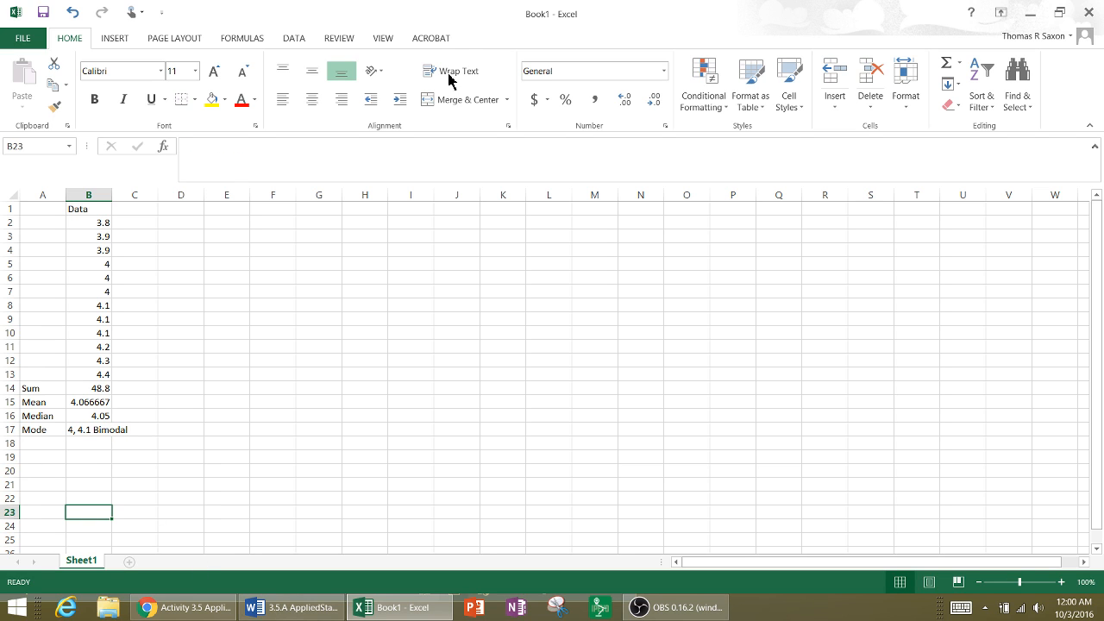
- Check the worksheet behind the workbook for the next required measure and label cell A18 Range
{"action": "left_click_drag", "start_coordinate": [449, 20], "coordinate": [581, 56]}
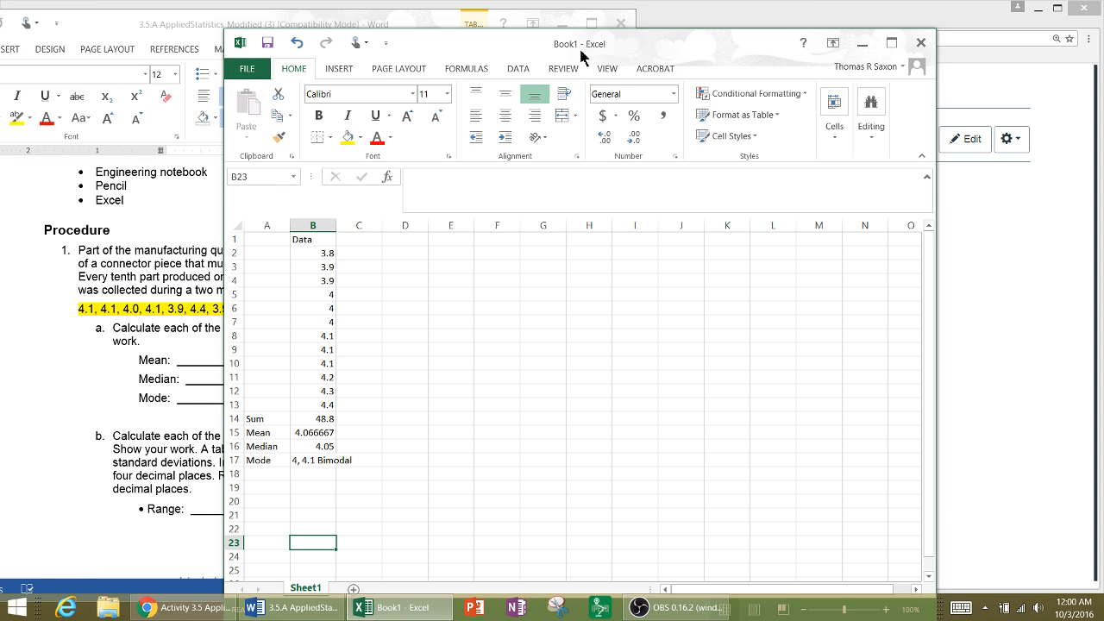
{"action": "left_click", "coordinate": [891, 43]}
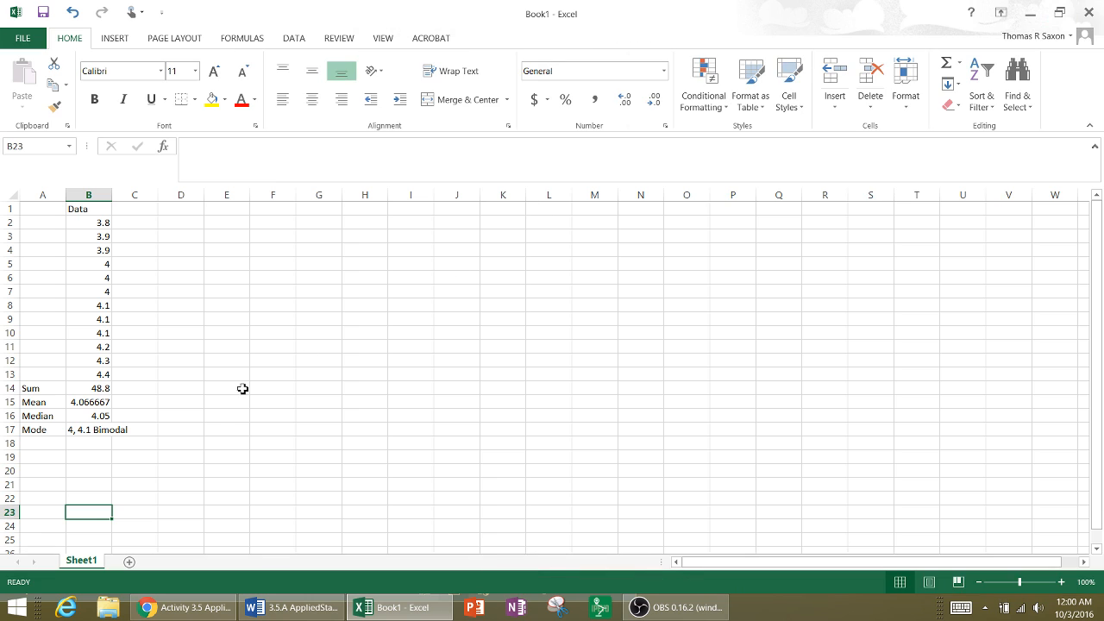
{"action": "left_click", "coordinate": [44, 442]}
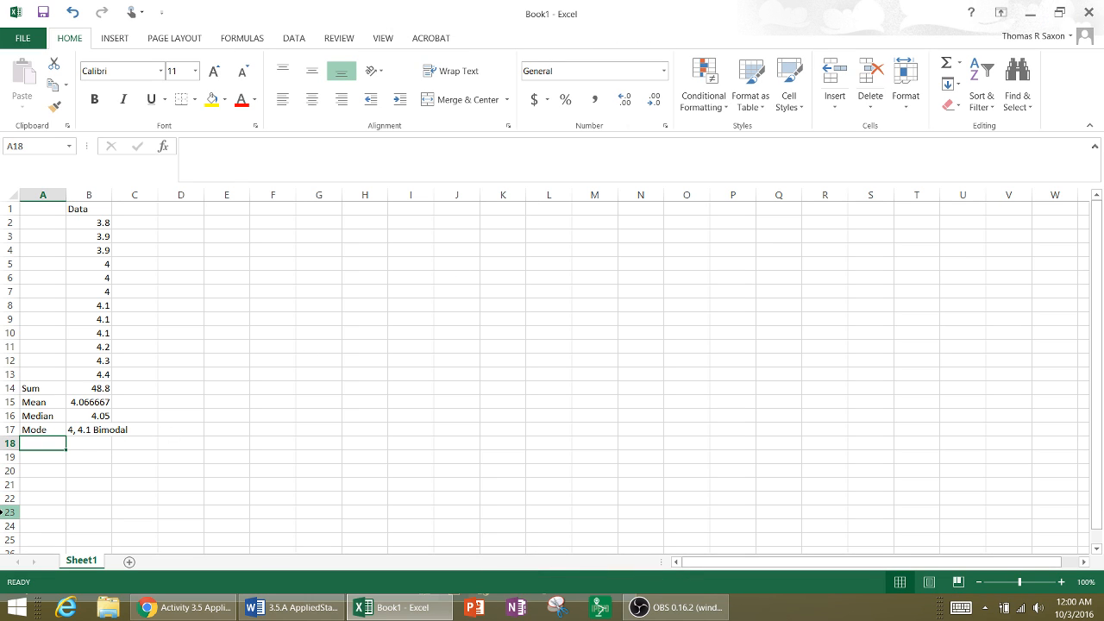
{"action": "type", "text": "Rang"}
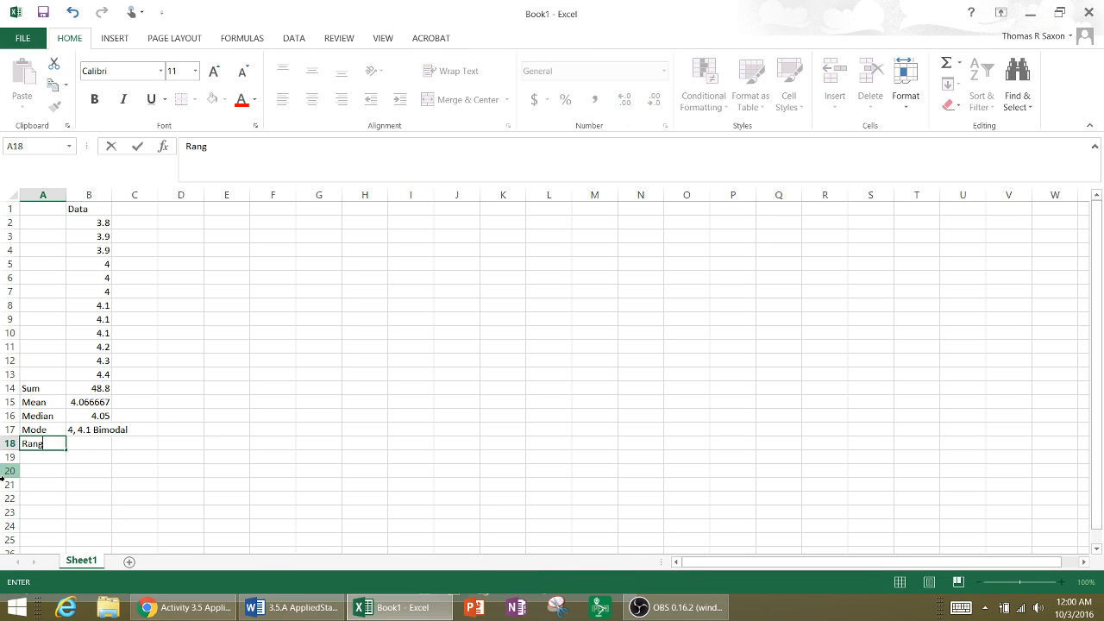
{"action": "type", "text": "e"}
- Calculate the range in B18 by subtracting the smallest measurement from the largest with =B13-B2
{"action": "left_click", "coordinate": [82, 446]}
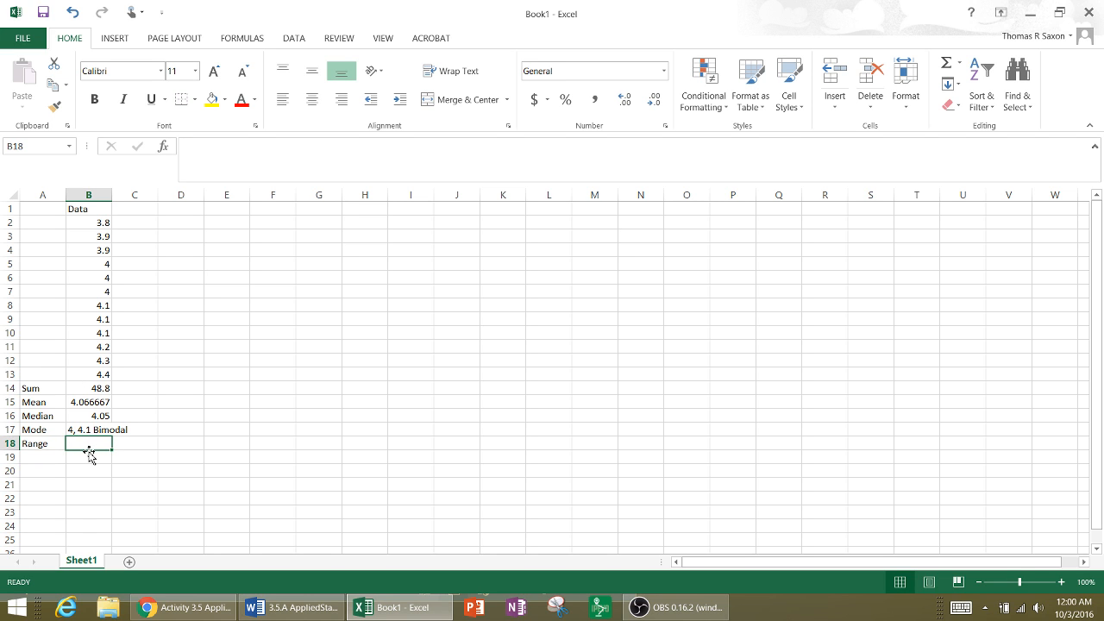
{"action": "type", "text": "="}
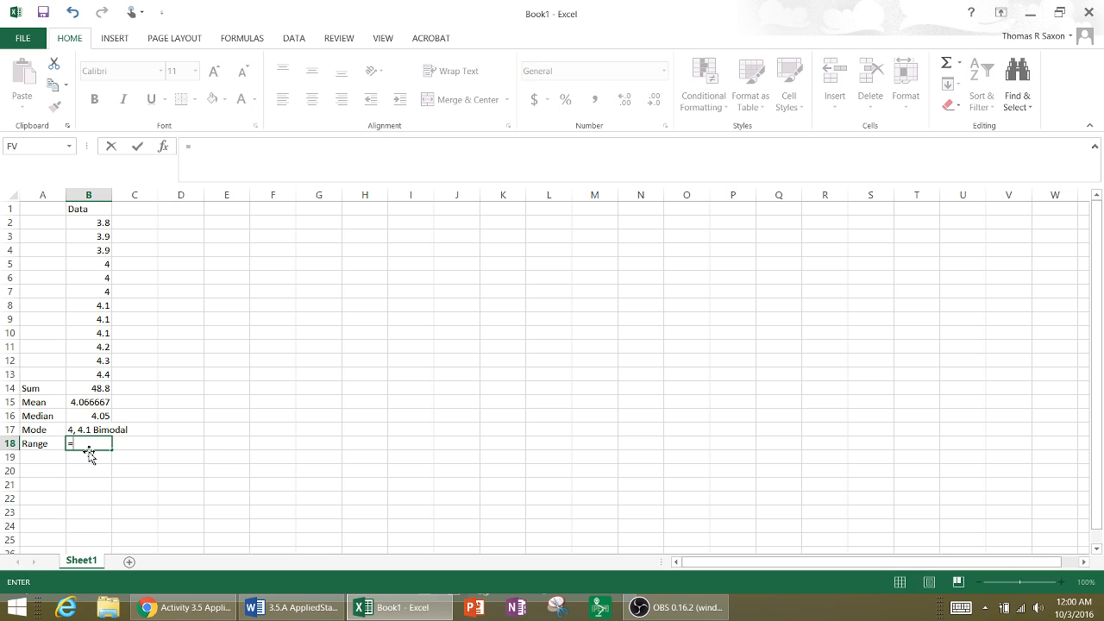
{"action": "left_click", "coordinate": [95, 375]}
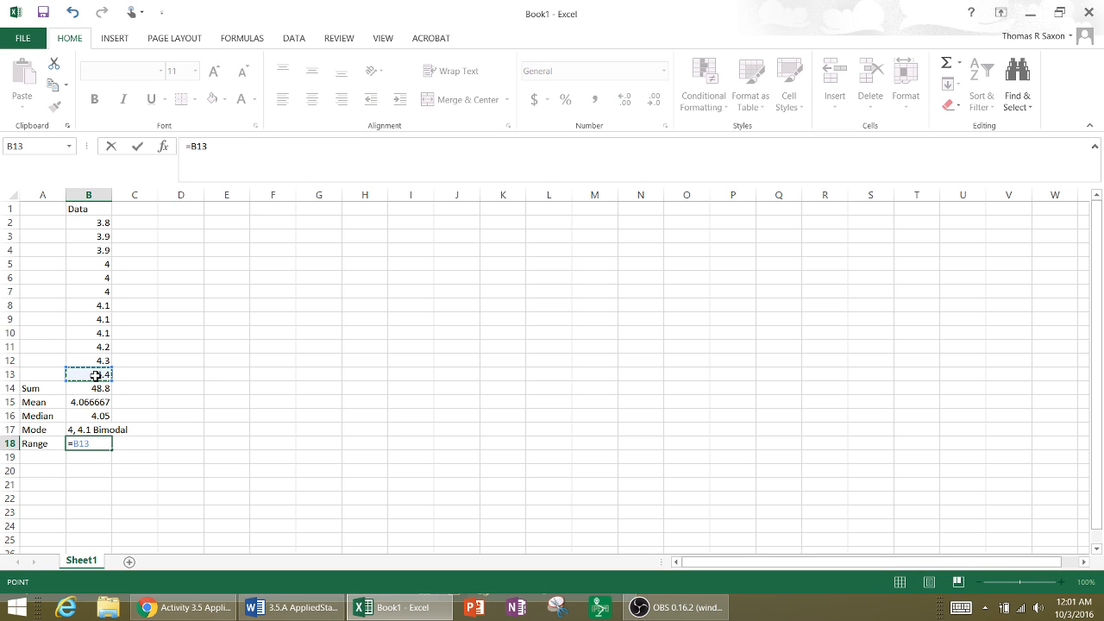
{"action": "type", "text": "-"}
{"action": "left_click", "coordinate": [96, 225]}
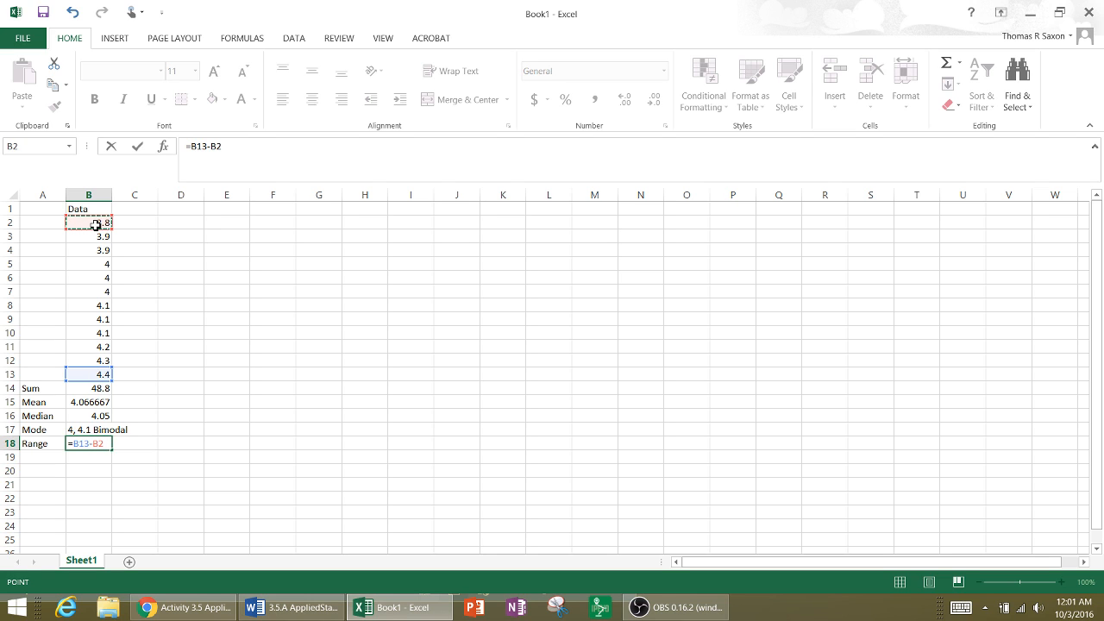
{"action": "key", "text": "Return"}
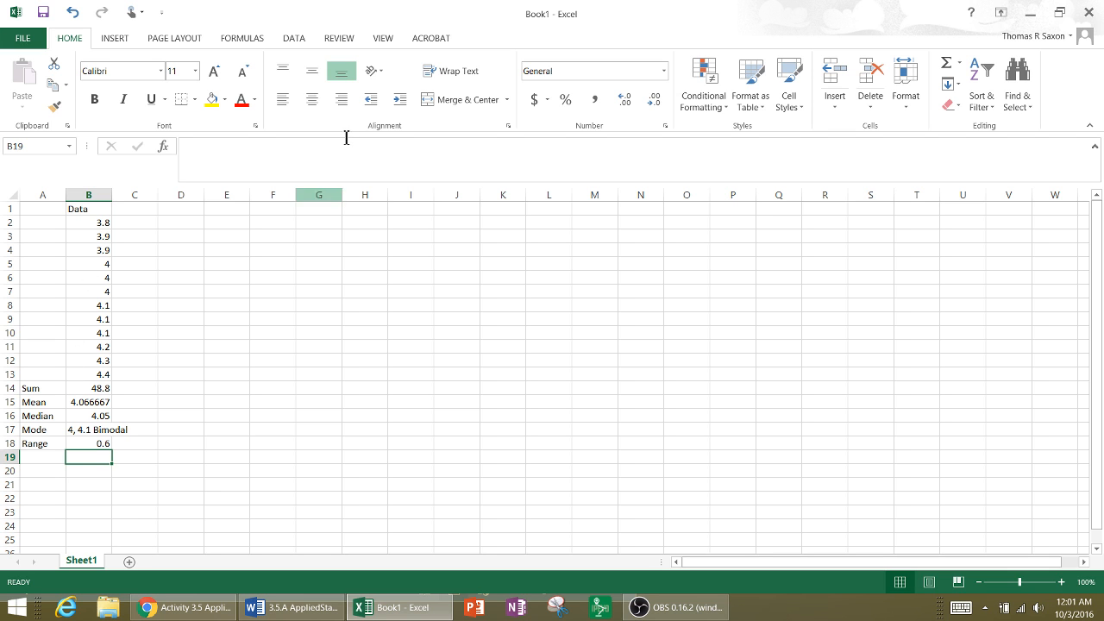
- Place the workbook beside the Word worksheet and examine the standard deviation table's x, x - μ, (x - μ)² and SUM cells
{"action": "left_click_drag", "start_coordinate": [463, 20], "coordinate": [989, 39]}
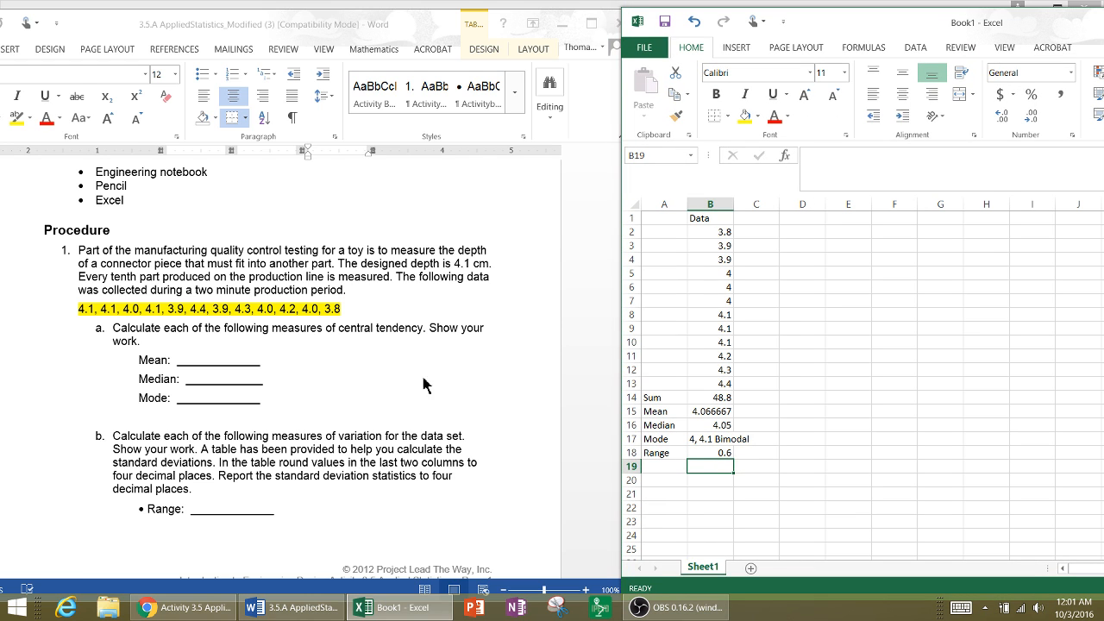
{"action": "left_click", "coordinate": [345, 442]}
{"action": "scroll", "coordinate": [344, 442], "scroll_direction": "down", "scroll_amount": 2}
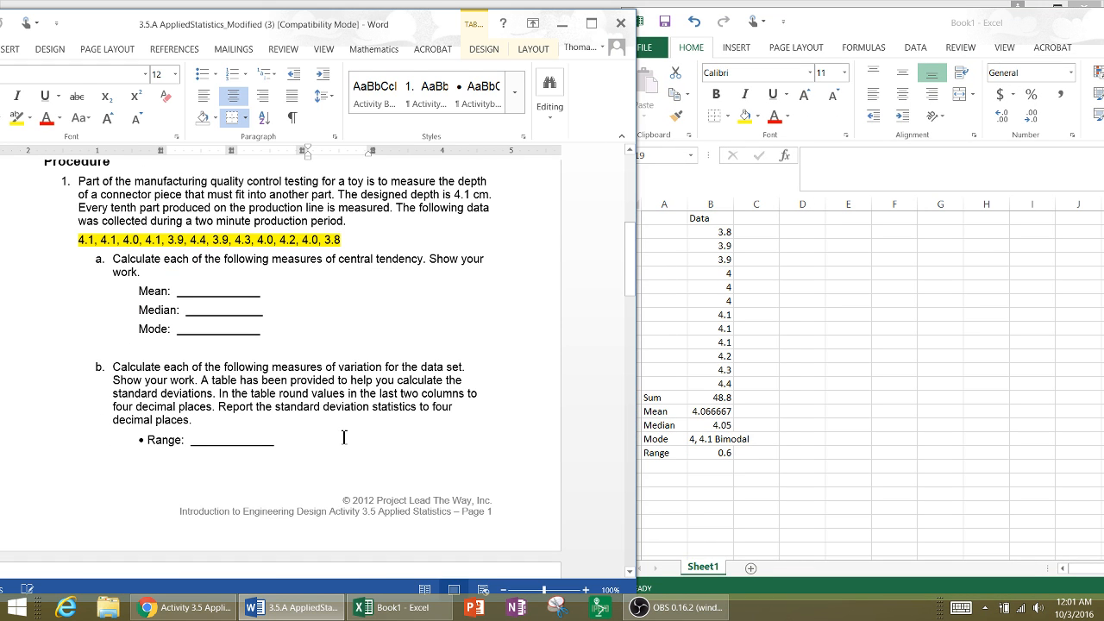
{"action": "scroll", "coordinate": [344, 438], "scroll_direction": "down", "scroll_amount": 8}
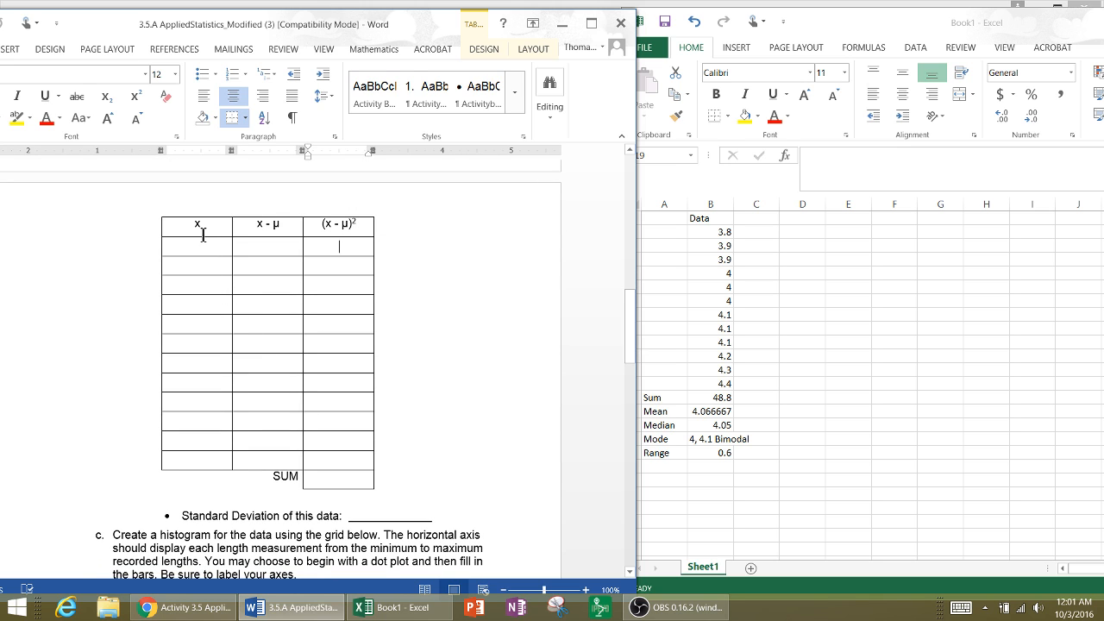
{"action": "scroll", "coordinate": [209, 263], "scroll_direction": "up", "scroll_amount": 1}
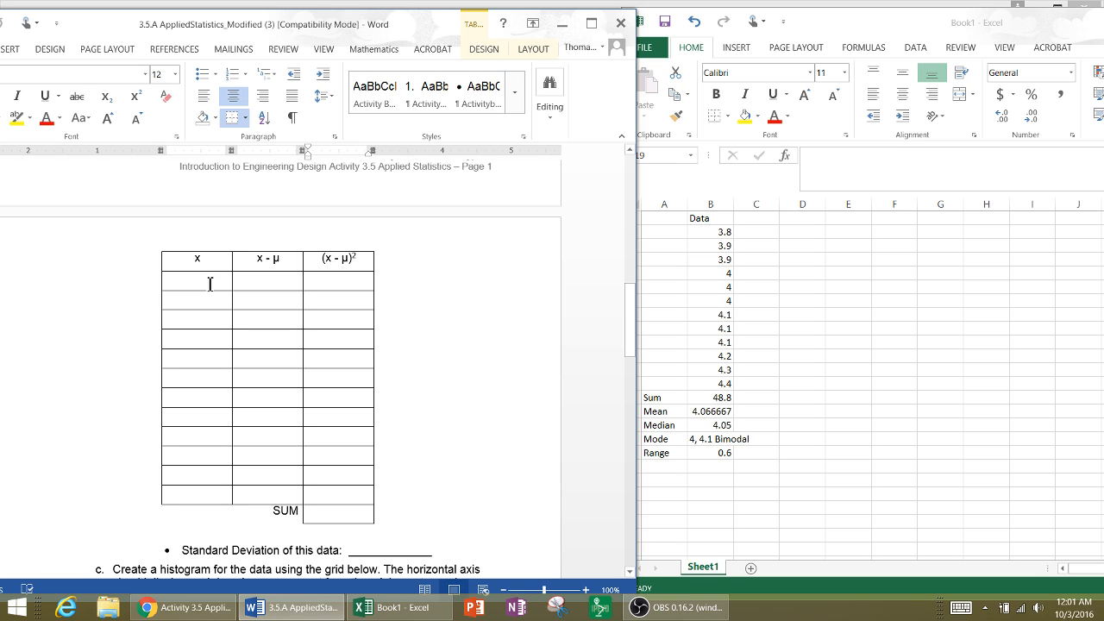
{"action": "left_click", "coordinate": [204, 286]}
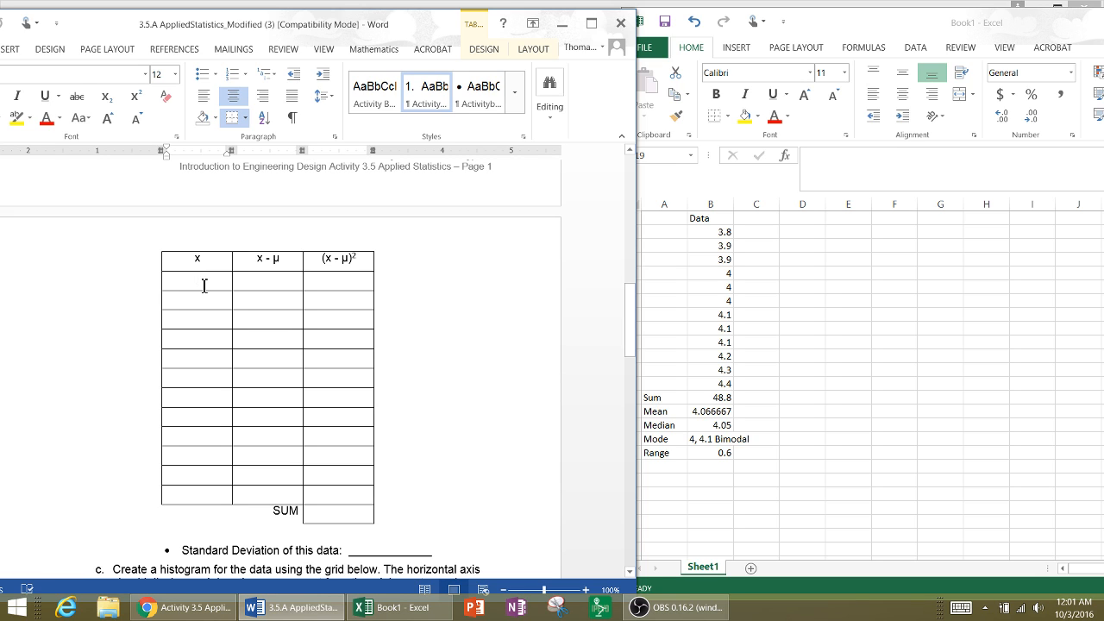
{"action": "left_click", "coordinate": [262, 281]}
{"action": "left_click", "coordinate": [327, 281]}
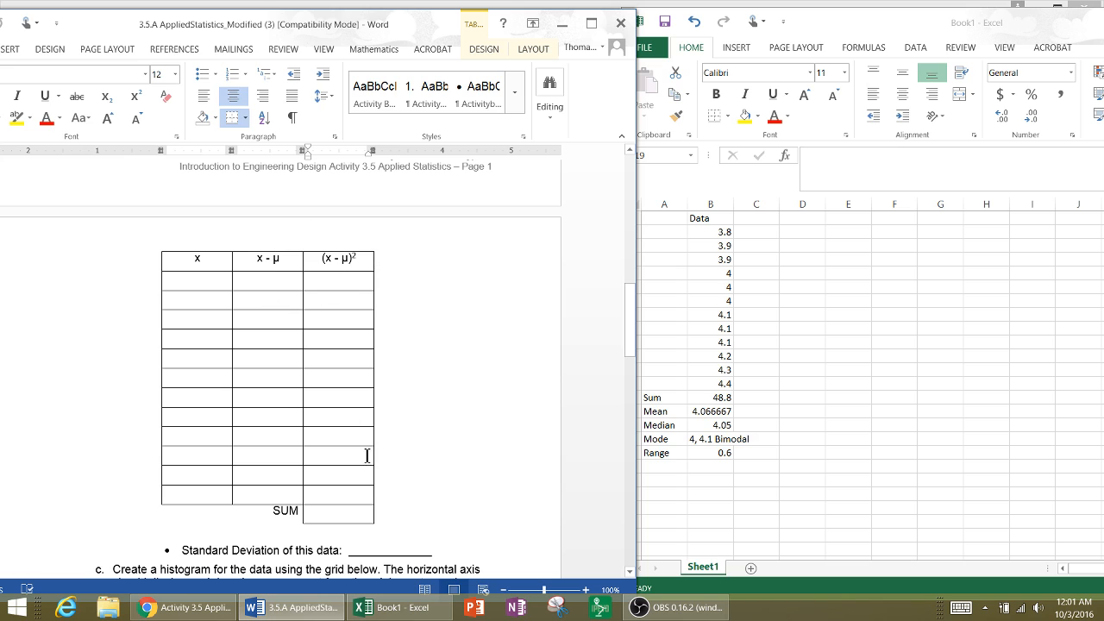
{"action": "left_click", "coordinate": [345, 514]}
{"action": "left_click", "coordinate": [345, 514]}
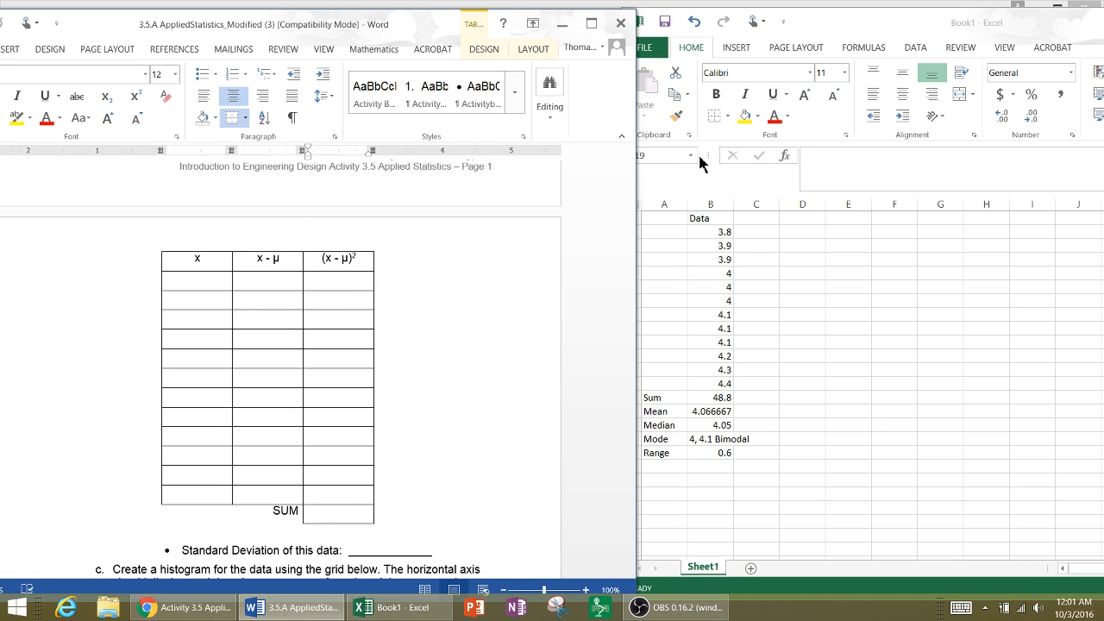
- Return to the maximized Excel workbook and calculate the first measurement's deviation from the mean in C2 with =B2-B15
{"action": "left_click_drag", "start_coordinate": [808, 27], "coordinate": [512, 31]}
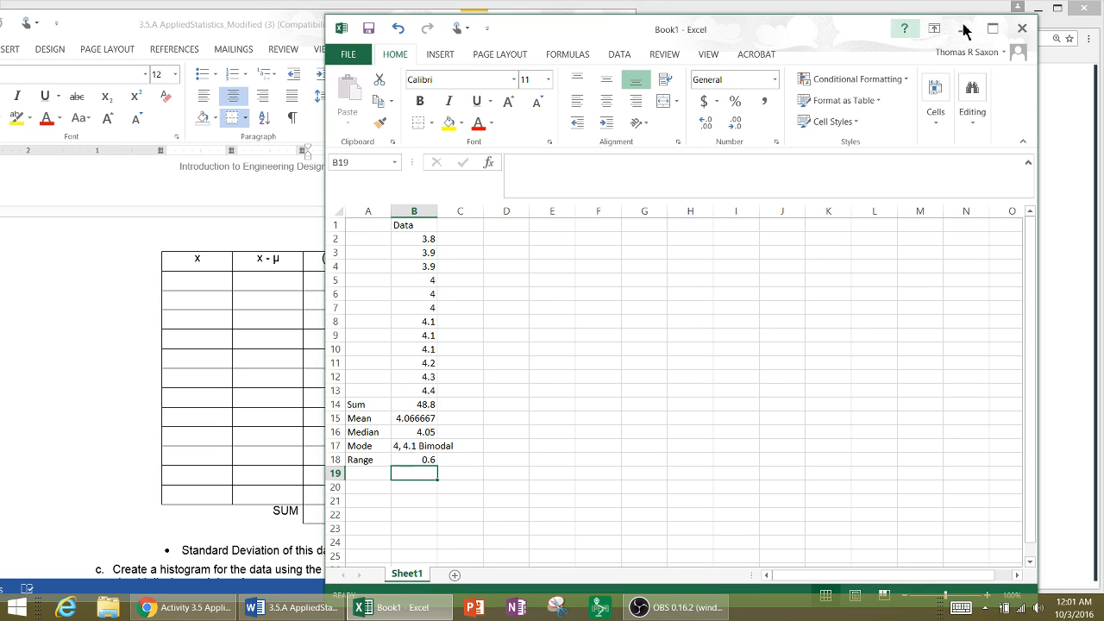
{"action": "left_click", "coordinate": [992, 30]}
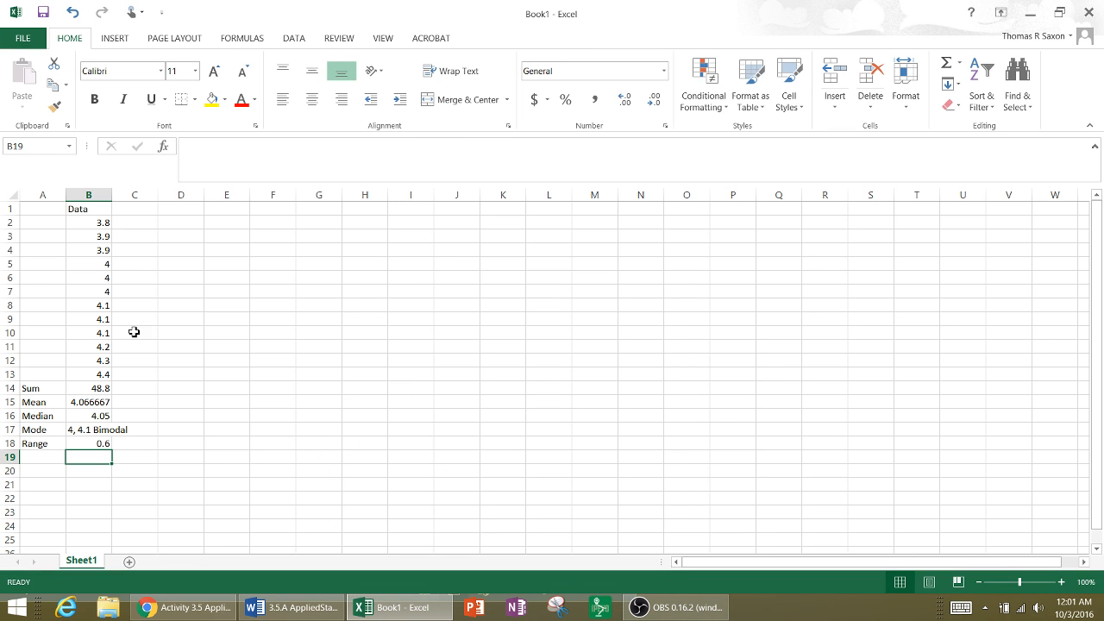
{"action": "left_click", "coordinate": [129, 224]}
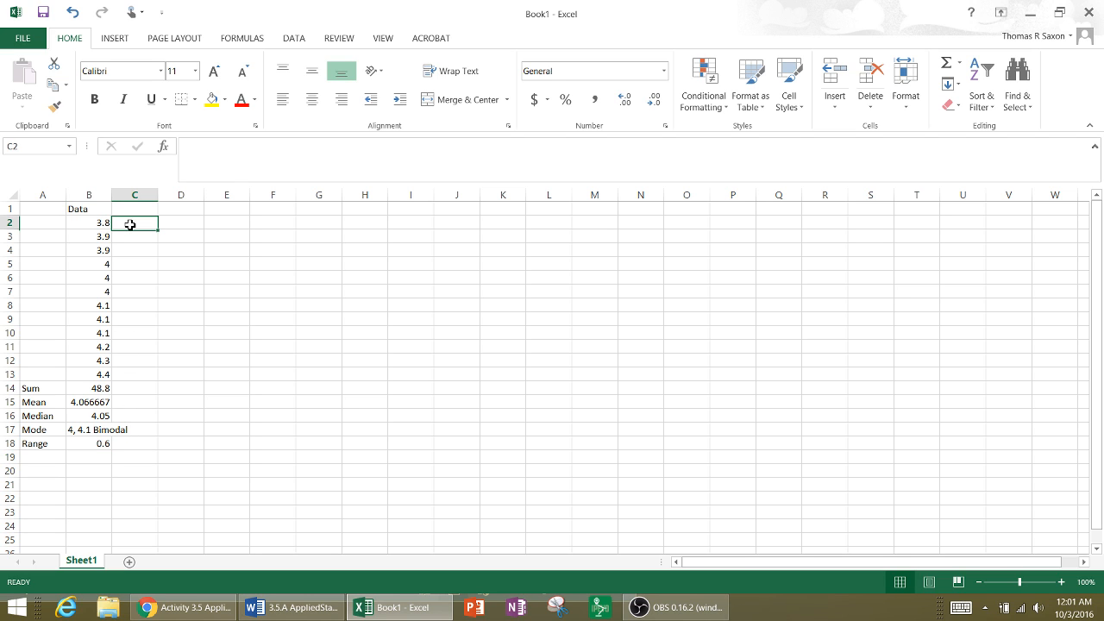
{"action": "type", "text": "="}
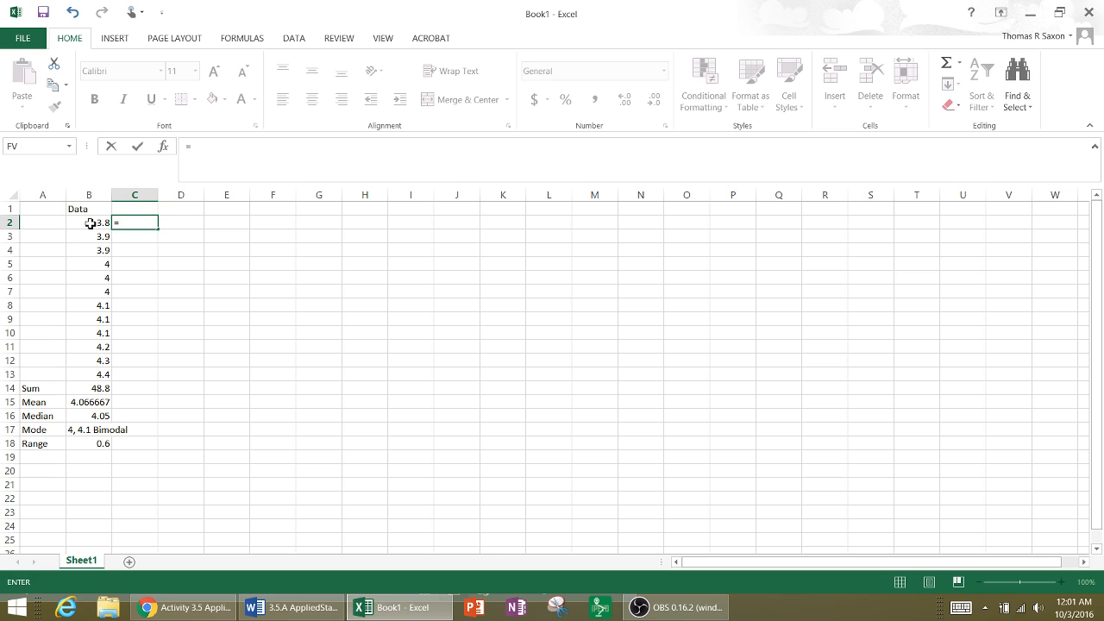
{"action": "left_click", "coordinate": [91, 224]}
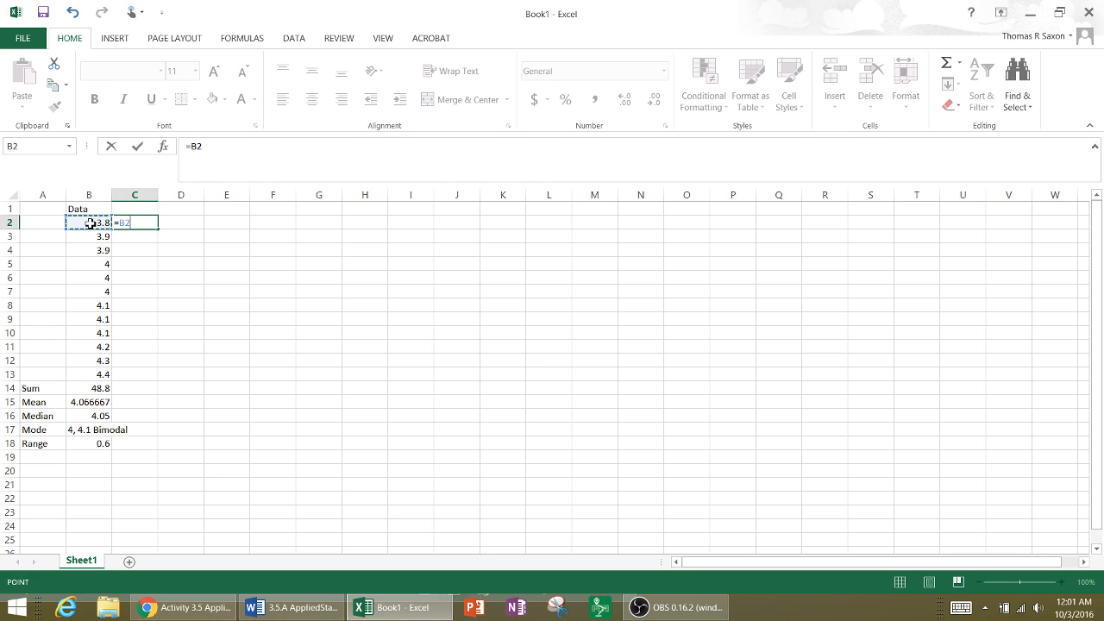
{"action": "type", "text": "-"}
{"action": "left_click", "coordinate": [90, 403]}
{"action": "key", "text": "Return"}
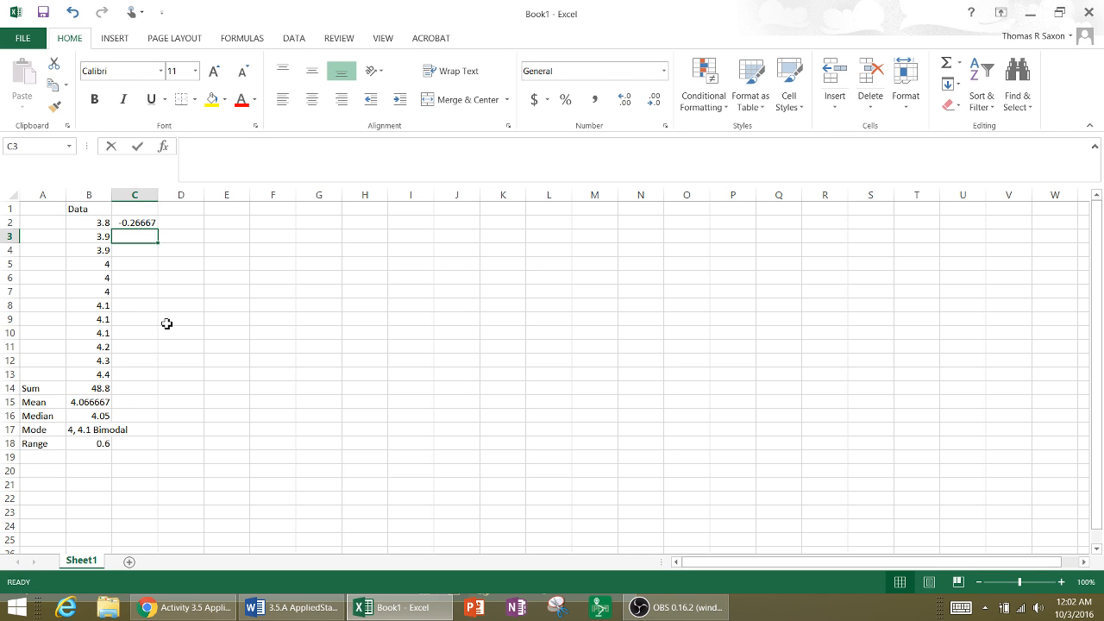
- Calculate the next two deviations from the mean, entering =B3-B15 in C3 and =B4-B15 in C4
{"action": "type", "text": "="}
{"action": "left_click", "coordinate": [99, 239]}
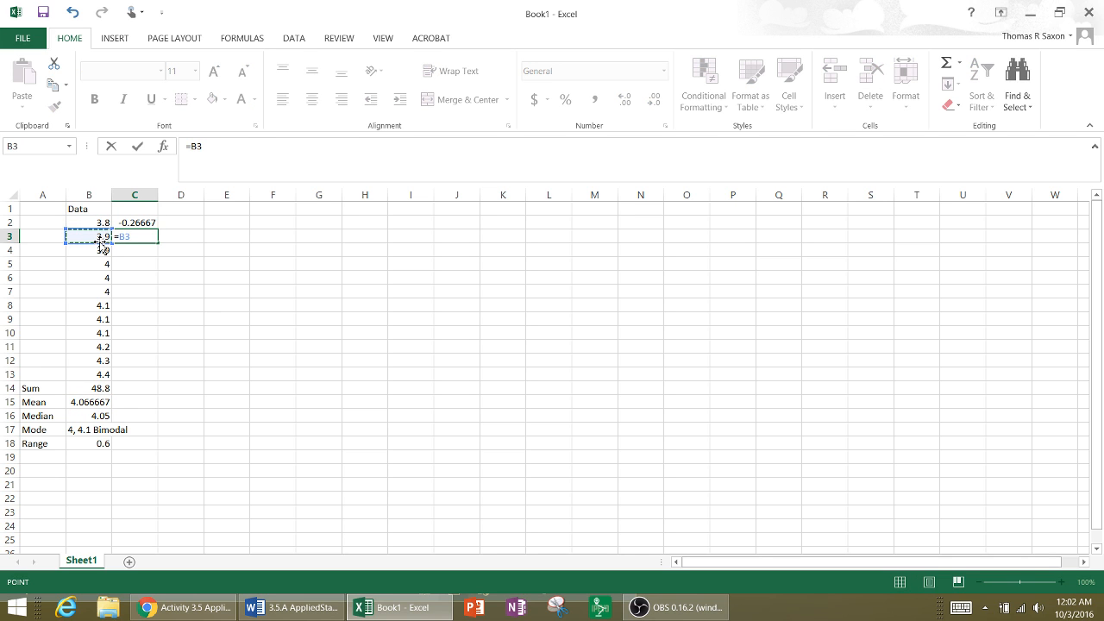
{"action": "type", "text": "-"}
{"action": "left_click", "coordinate": [102, 405]}
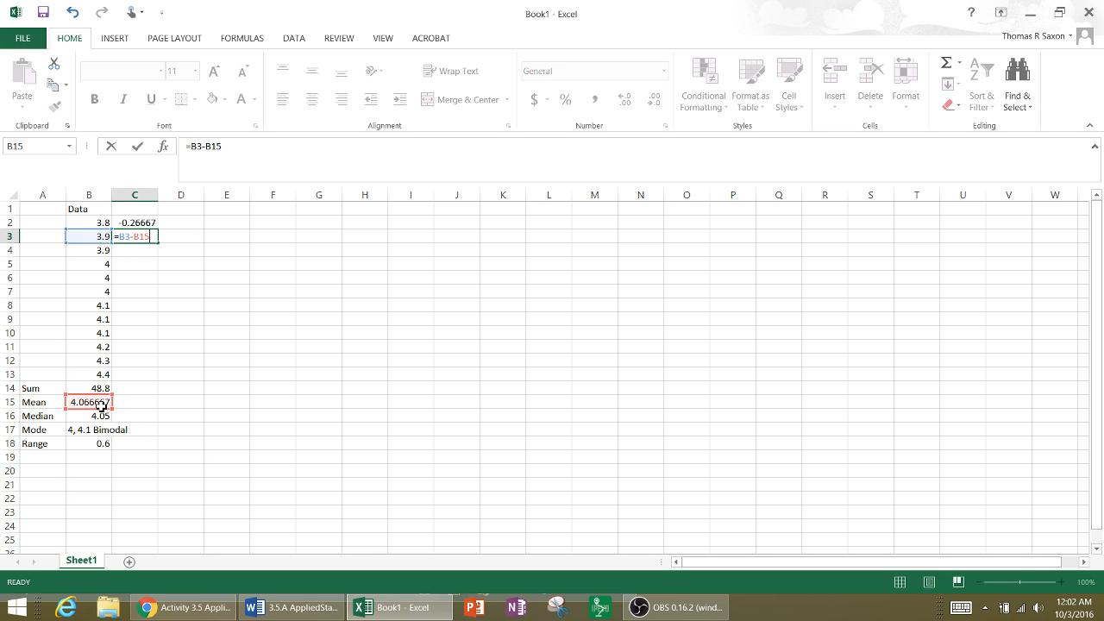
{"action": "key", "text": "Return"}
{"action": "type", "text": "="}
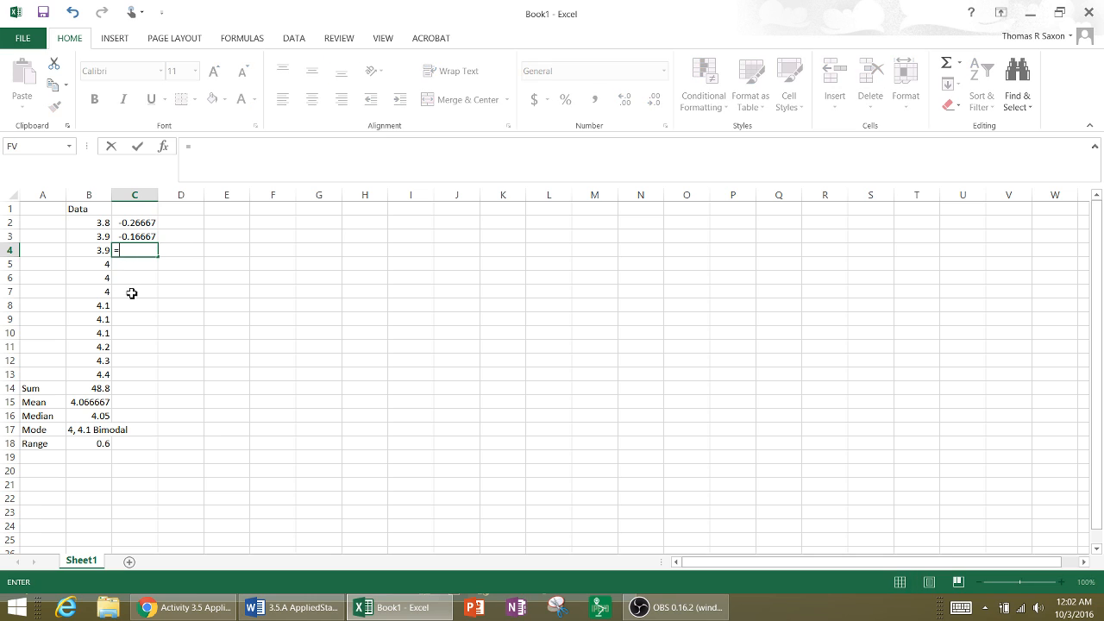
{"action": "left_click", "coordinate": [104, 252]}
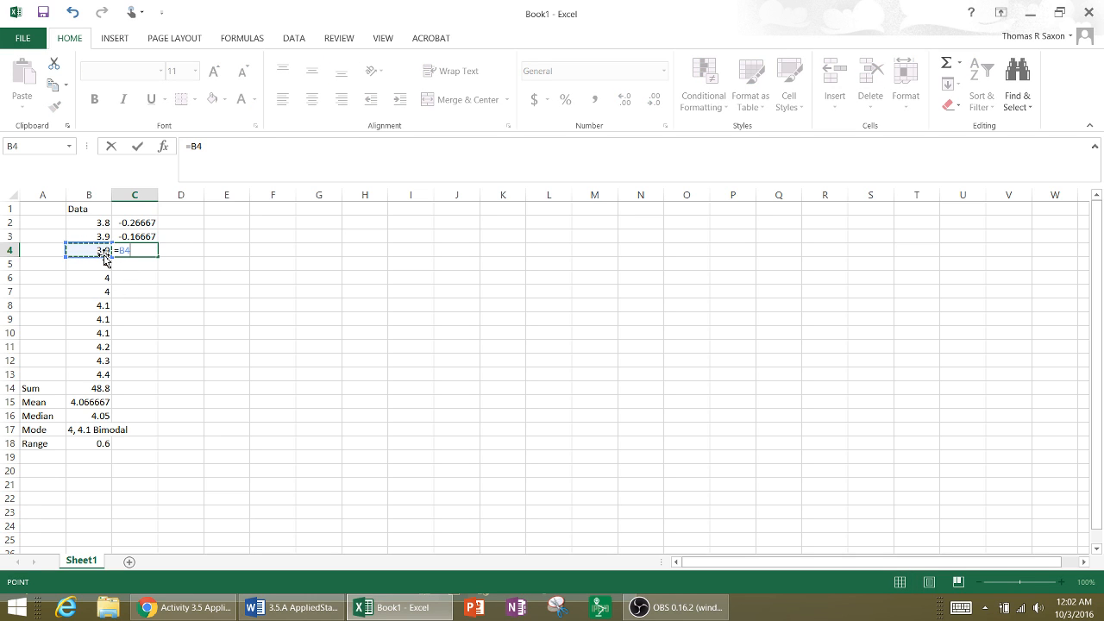
{"action": "type", "text": "-"}
{"action": "left_click", "coordinate": [99, 402]}
{"action": "key", "text": "Return"}
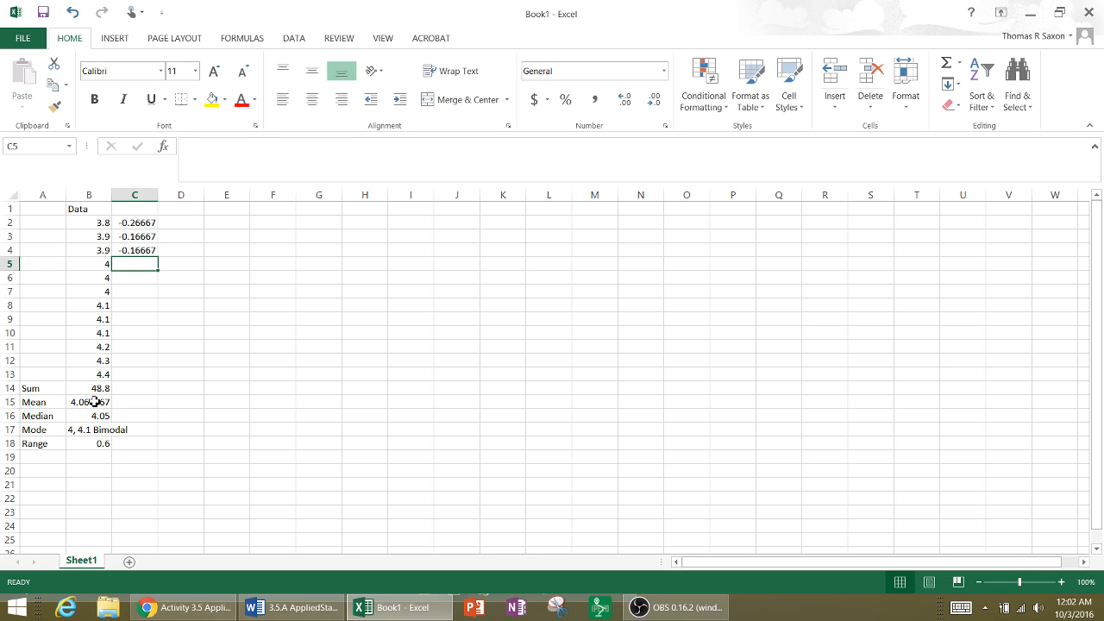
- Give the mean cell B15 the defined name datamean
{"action": "left_click", "coordinate": [94, 402]}
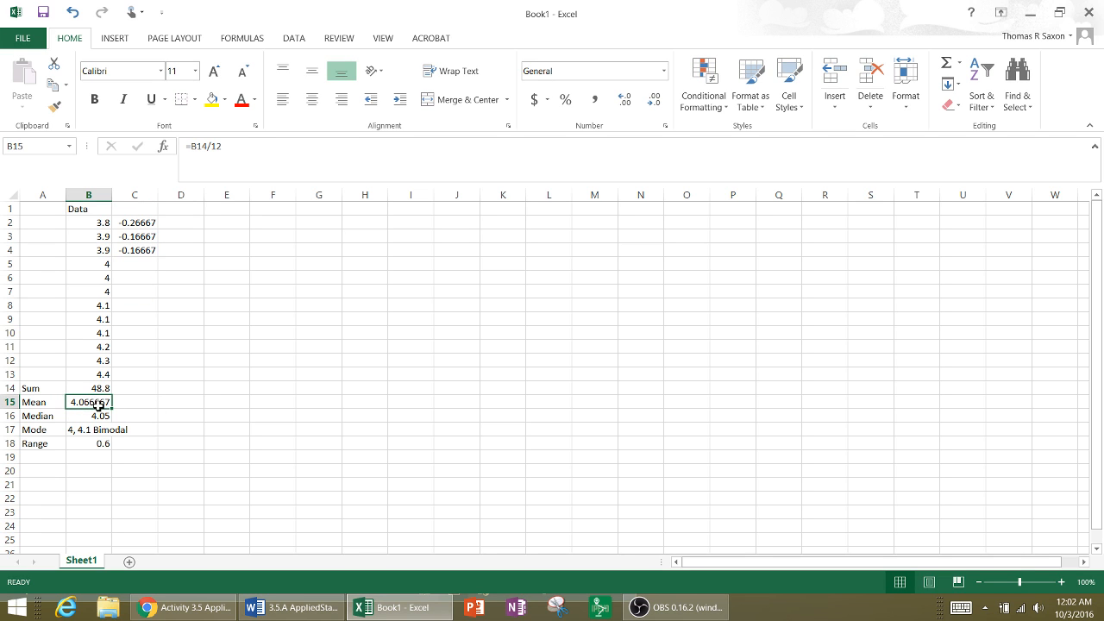
{"action": "left_click", "coordinate": [27, 149]}
{"action": "type", "text": "datamean"}
{"action": "key", "text": "Return"}
- Calculate the deviation in C5 with the named mean, using the formula =B5-datamean
{"action": "left_click", "coordinate": [129, 268]}
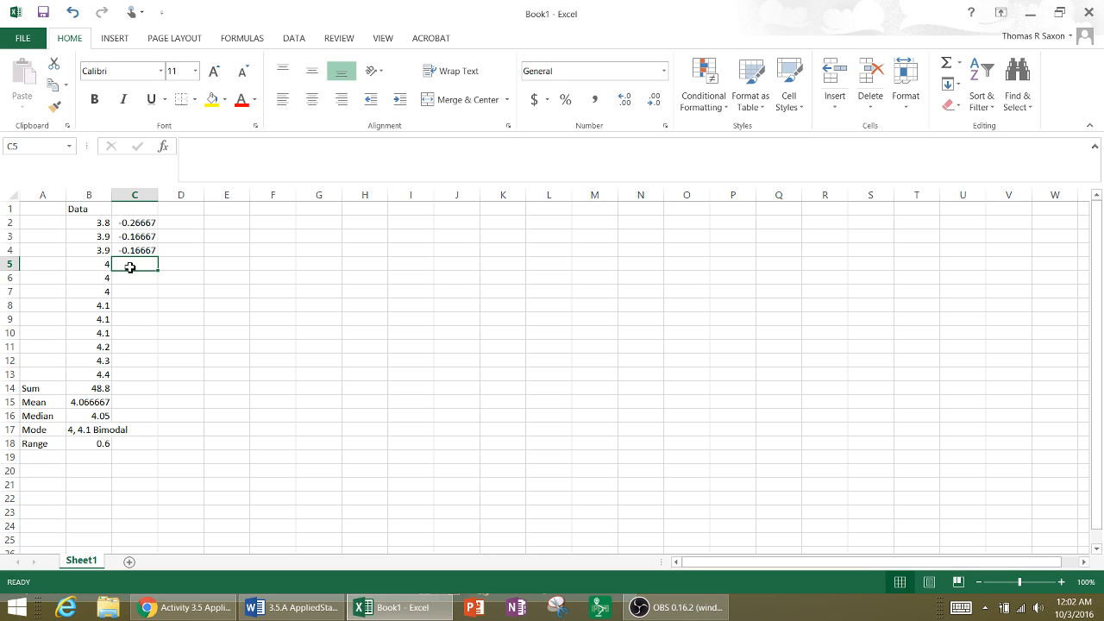
{"action": "type", "text": "="}
{"action": "left_click", "coordinate": [105, 265]}
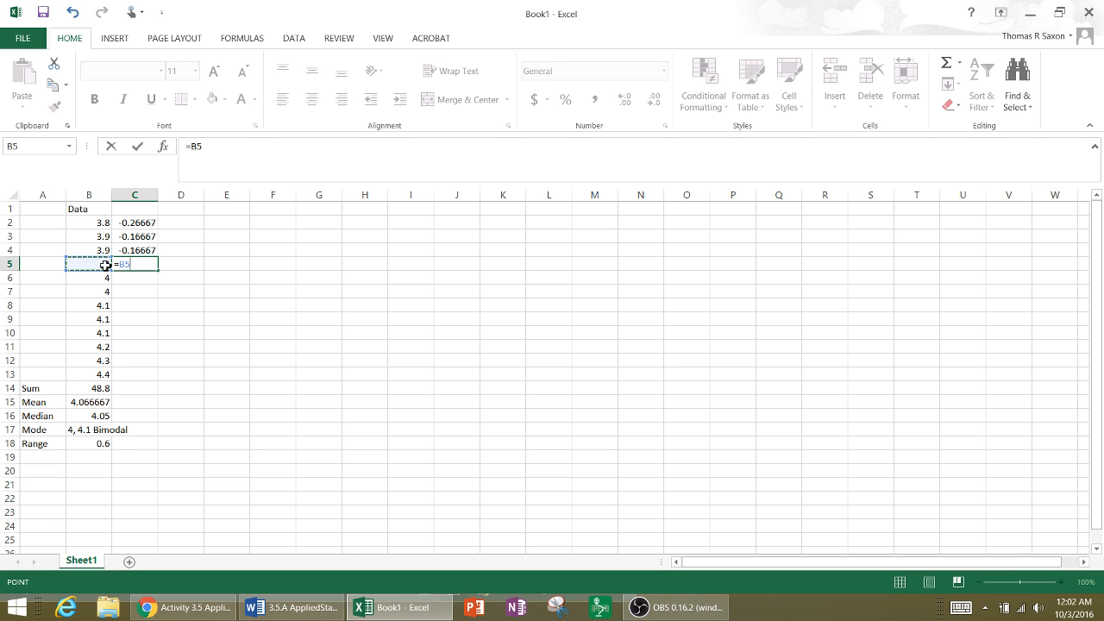
{"action": "type", "text": "-dat"}
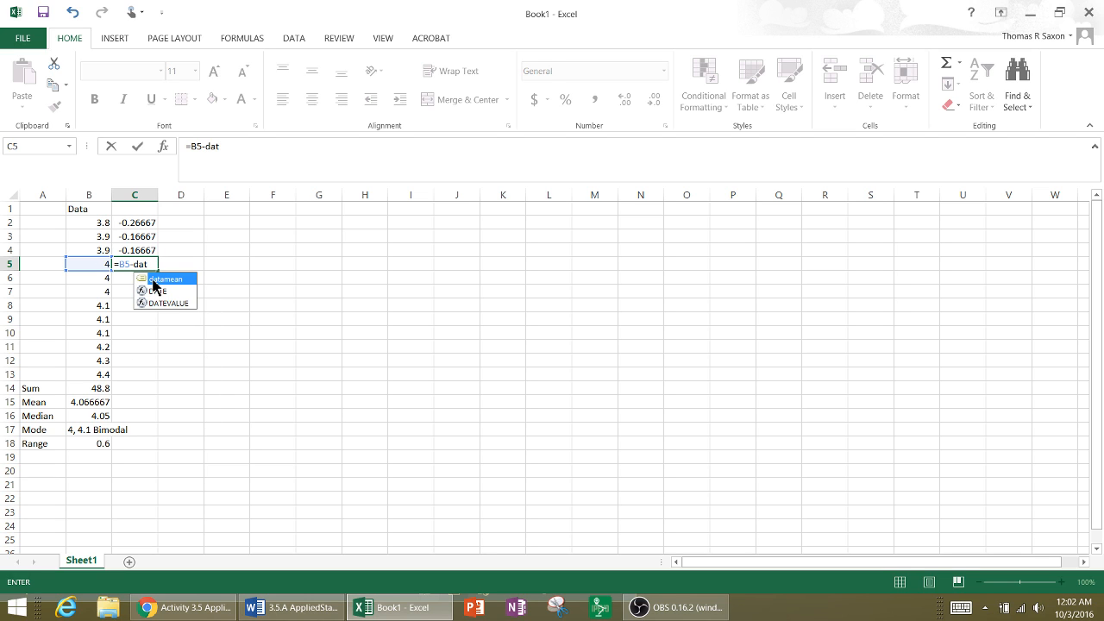
{"action": "double_click", "coordinate": [154, 278]}
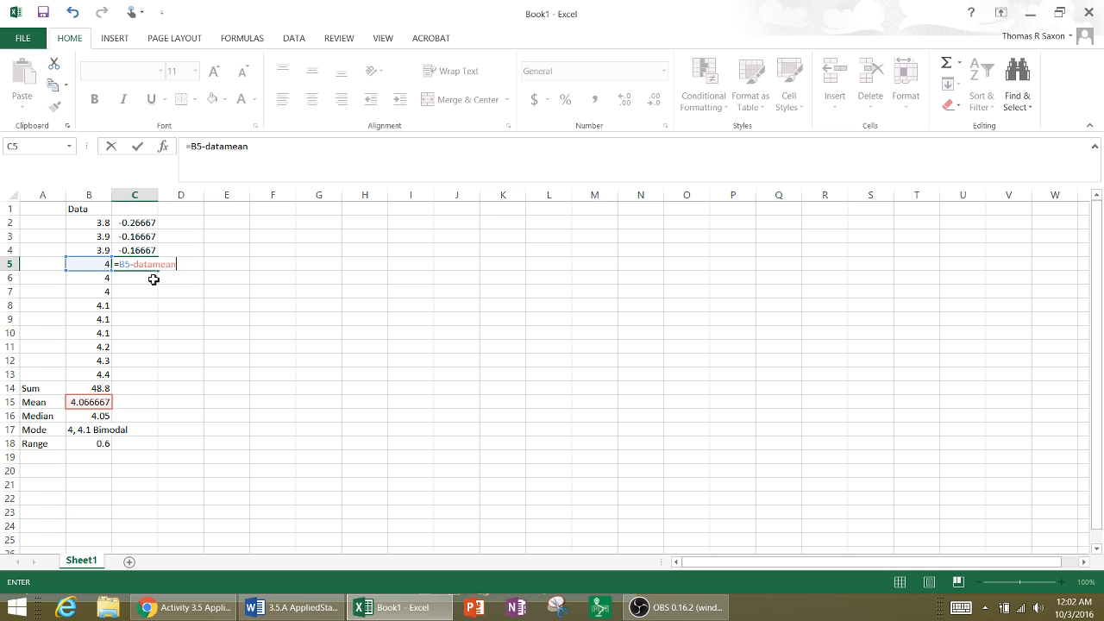
{"action": "key", "text": "Return"}
- Fill the C5 deviation formula down through C13 to cover the remaining measurements
{"action": "left_click", "coordinate": [145, 263]}
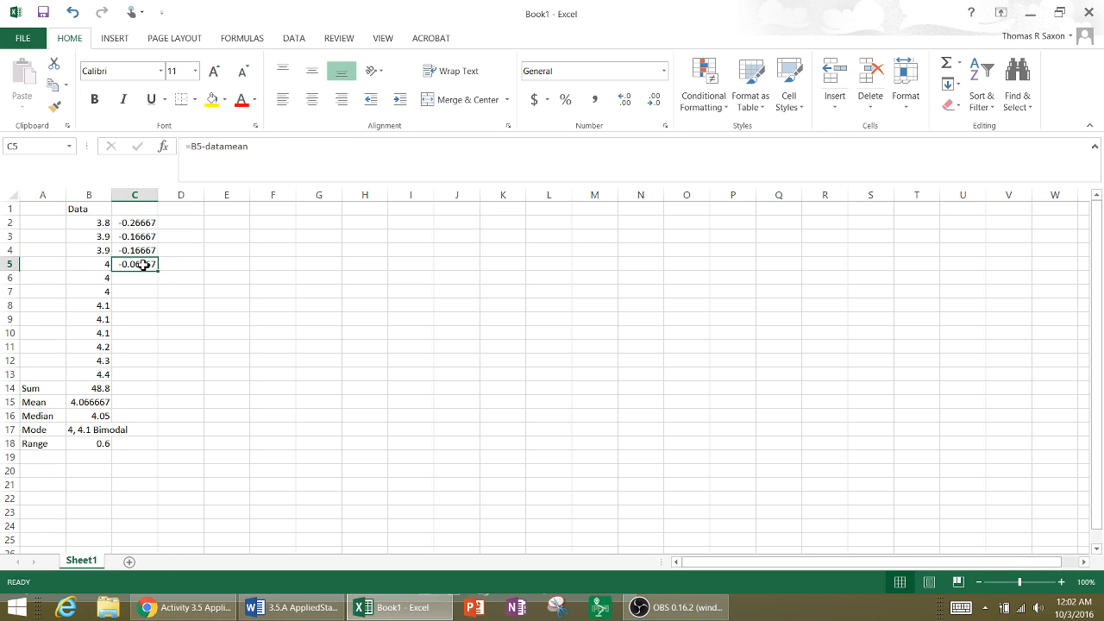
{"action": "left_click_drag", "start_coordinate": [162, 270], "coordinate": [148, 374]}
{"action": "left_click", "coordinate": [217, 320]}
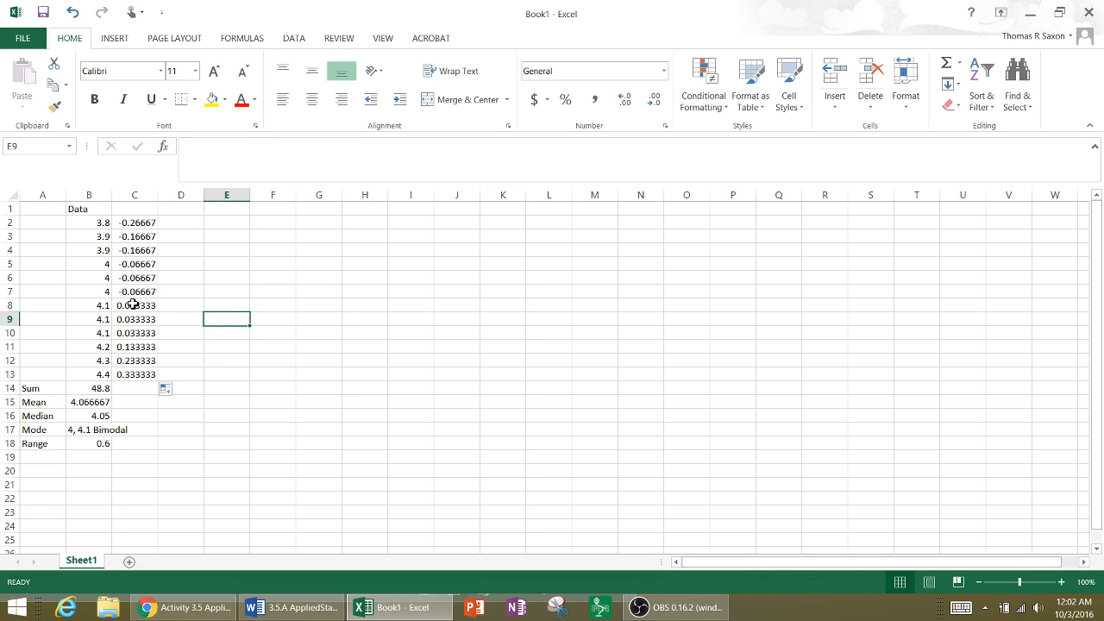
{"action": "left_click", "coordinate": [134, 222]}
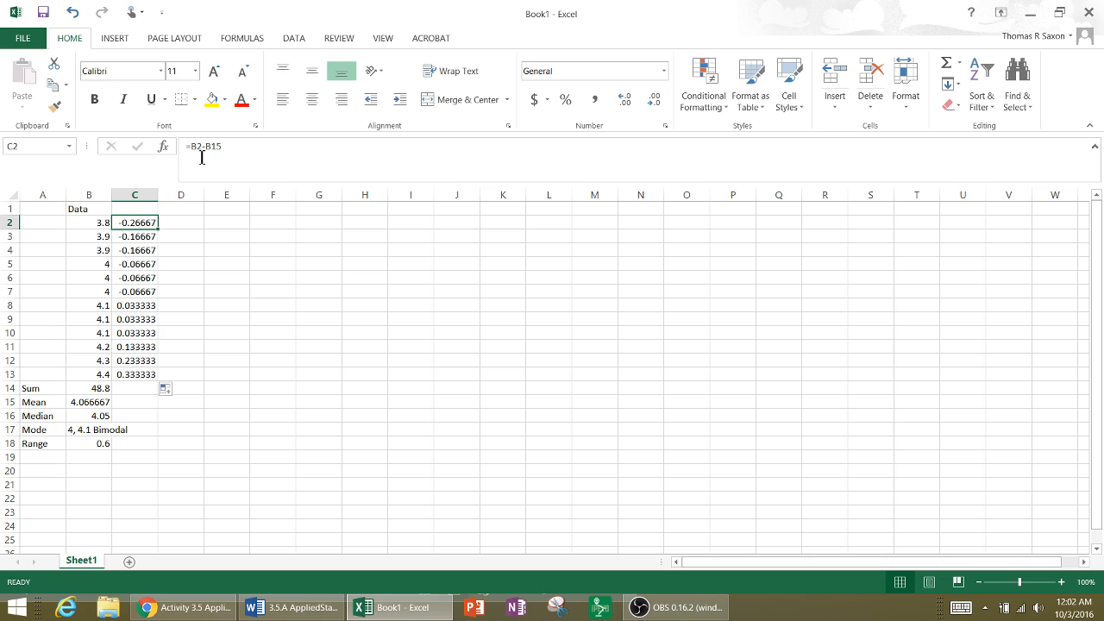
- Label the deviation column x-u in C1 and the squared deviation column (x-u)^2 in D1
{"action": "left_click", "coordinate": [155, 293]}
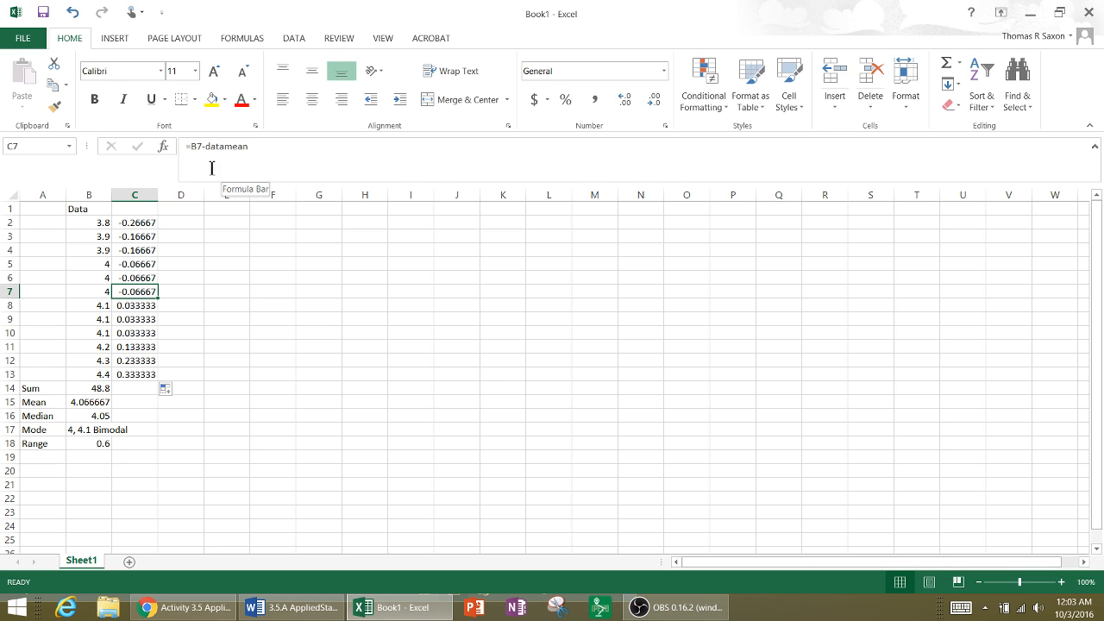
{"action": "left_click", "coordinate": [140, 348]}
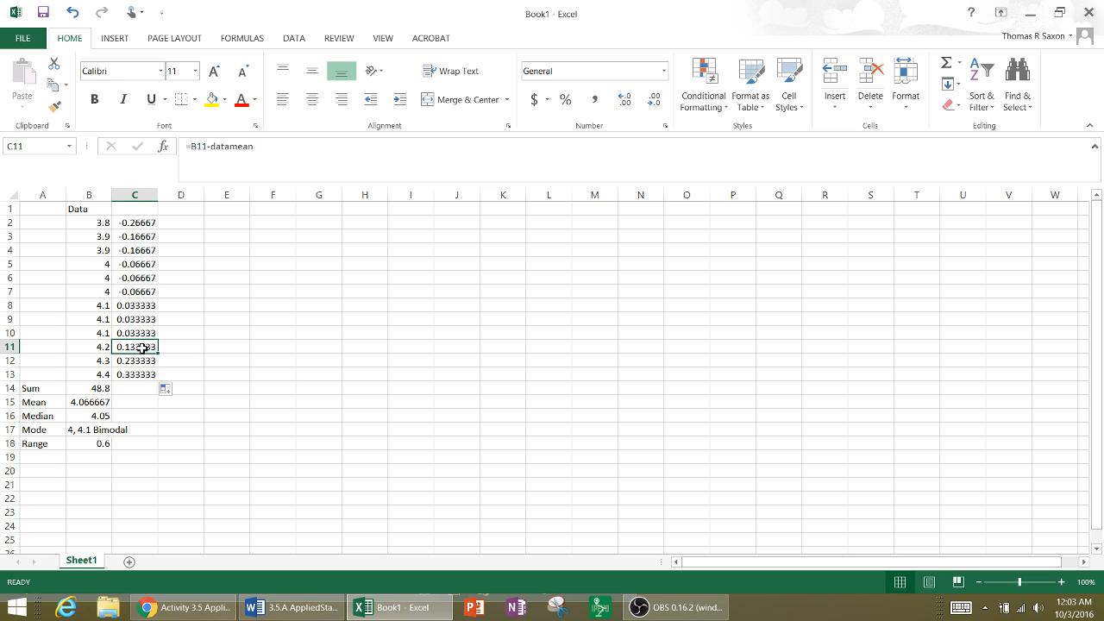
{"action": "left_click", "coordinate": [139, 211]}
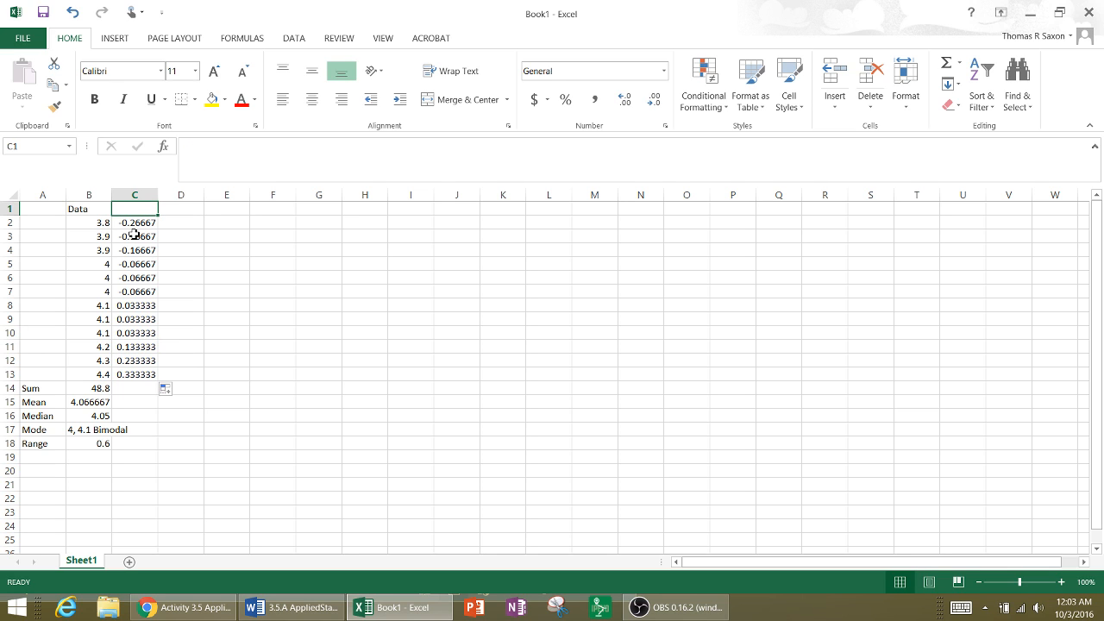
{"action": "type", "text": "u"}
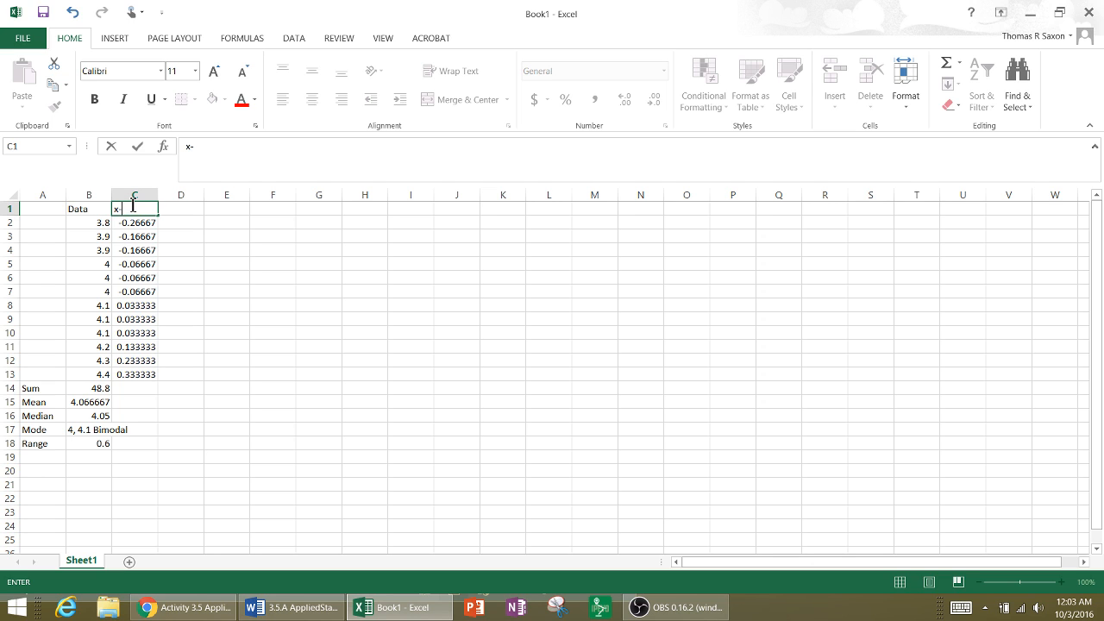
{"action": "left_click", "coordinate": [179, 212]}
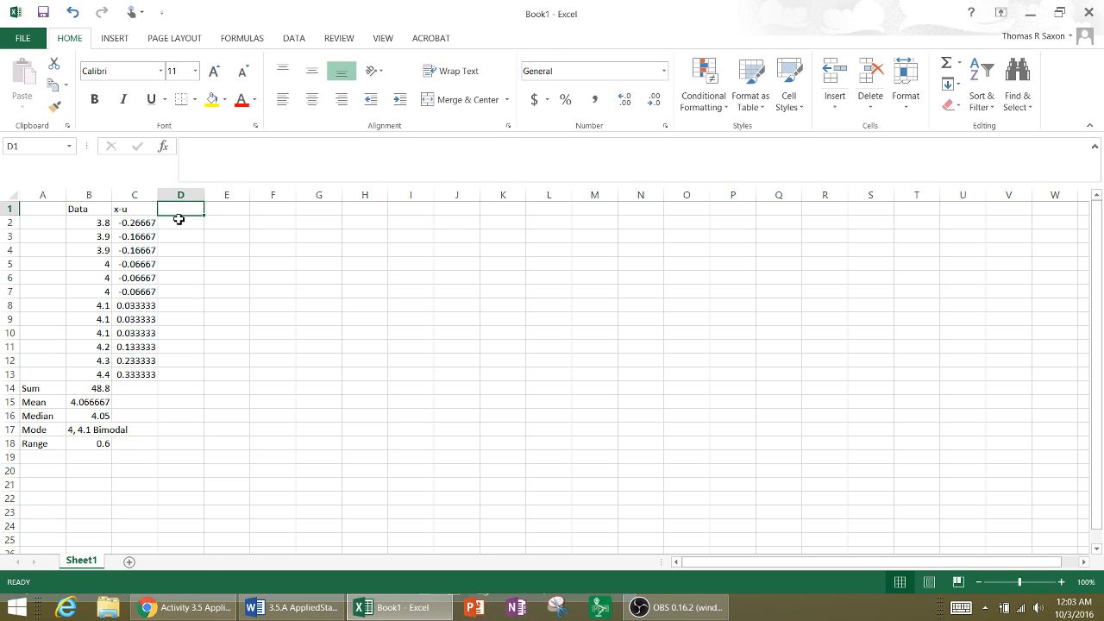
{"action": "type", "text": "(x-u)^"}
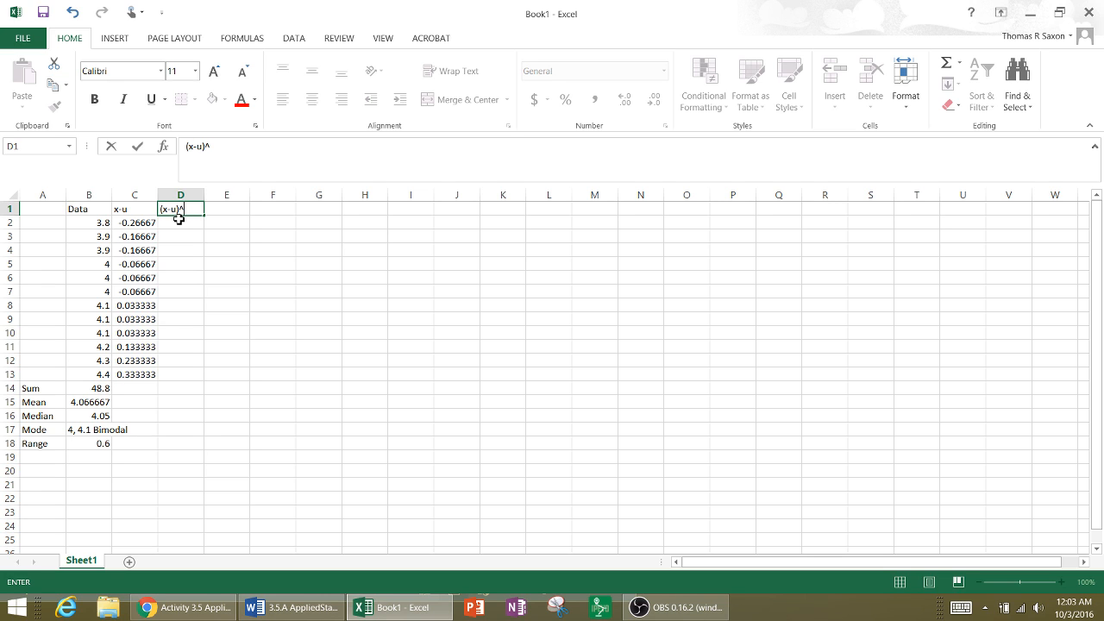
{"action": "type", "text": "2"}
{"action": "key", "text": "Return"}
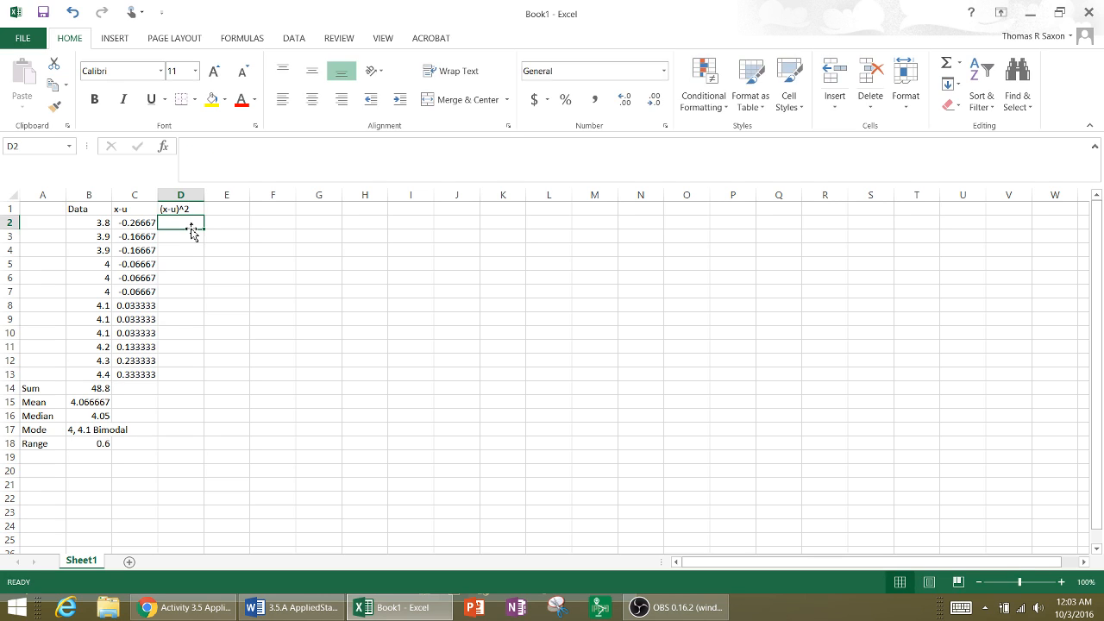
- Calculate the first squared deviation in D2 with the formula =C2^2
{"action": "type", "text": "="}
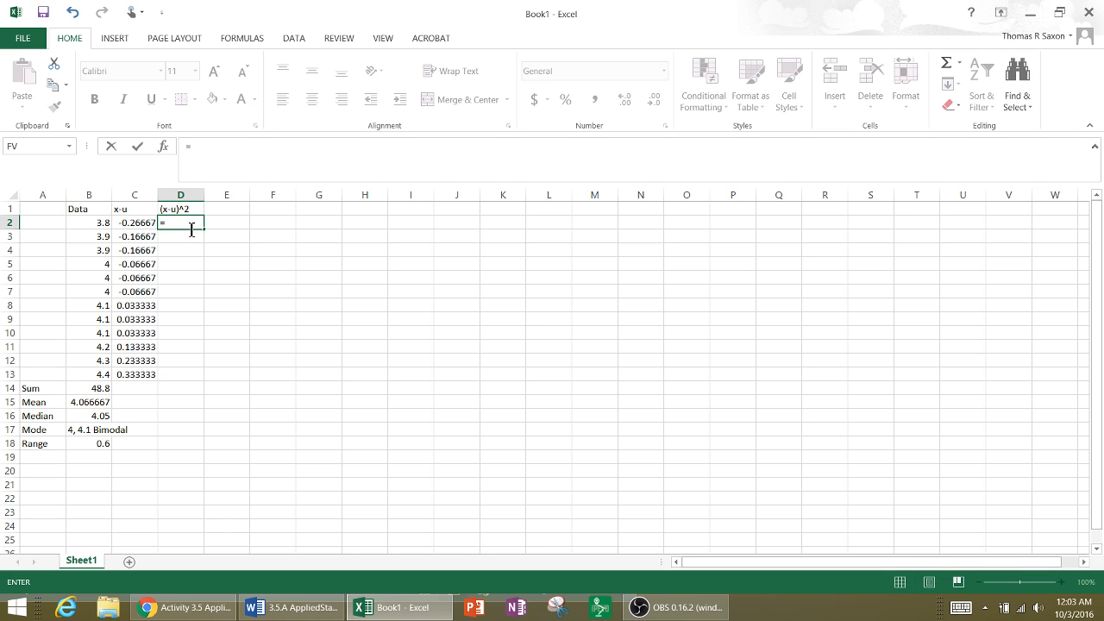
{"action": "left_click", "coordinate": [138, 223]}
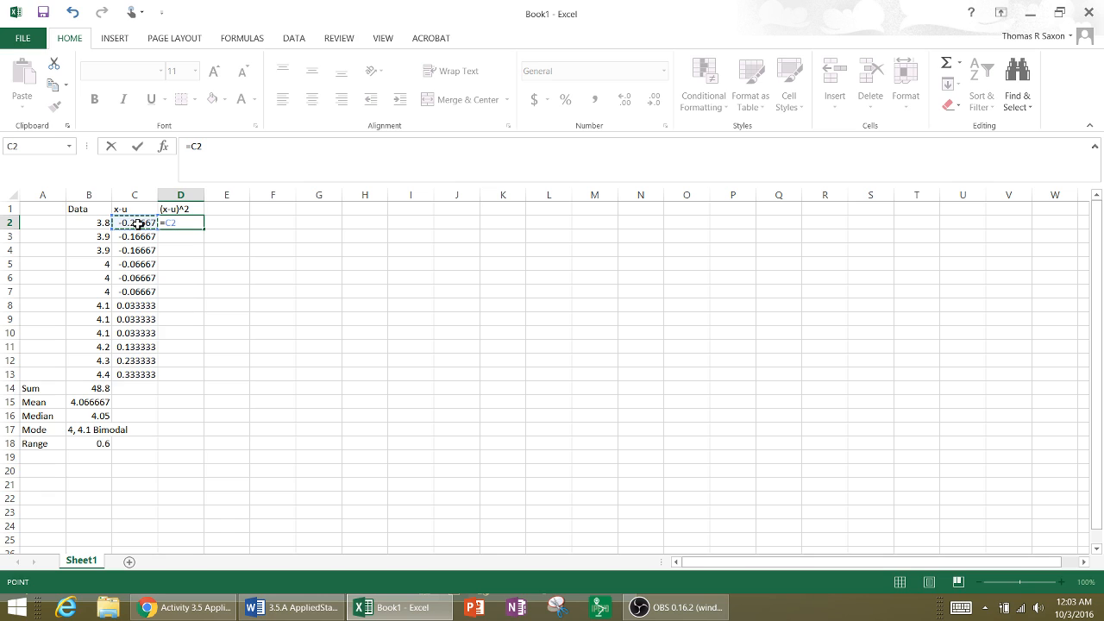
{"action": "type", "text": "^2"}
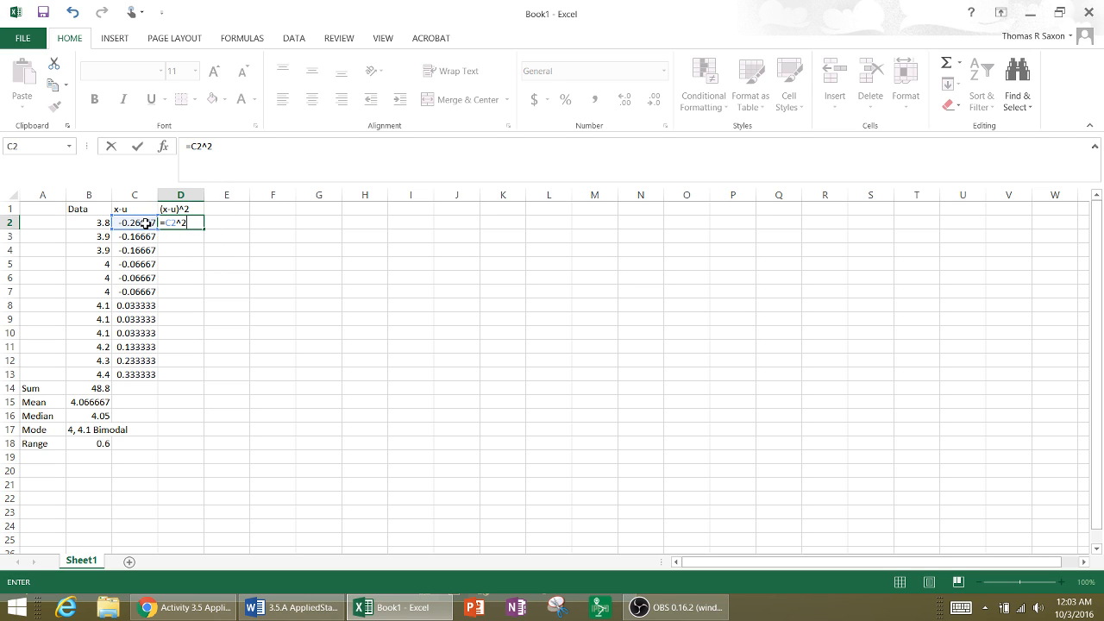
{"action": "key", "text": "Return"}
- Fill the D2 squared deviation formula down through D13 to cover all the measurements
{"action": "left_click", "coordinate": [191, 223]}
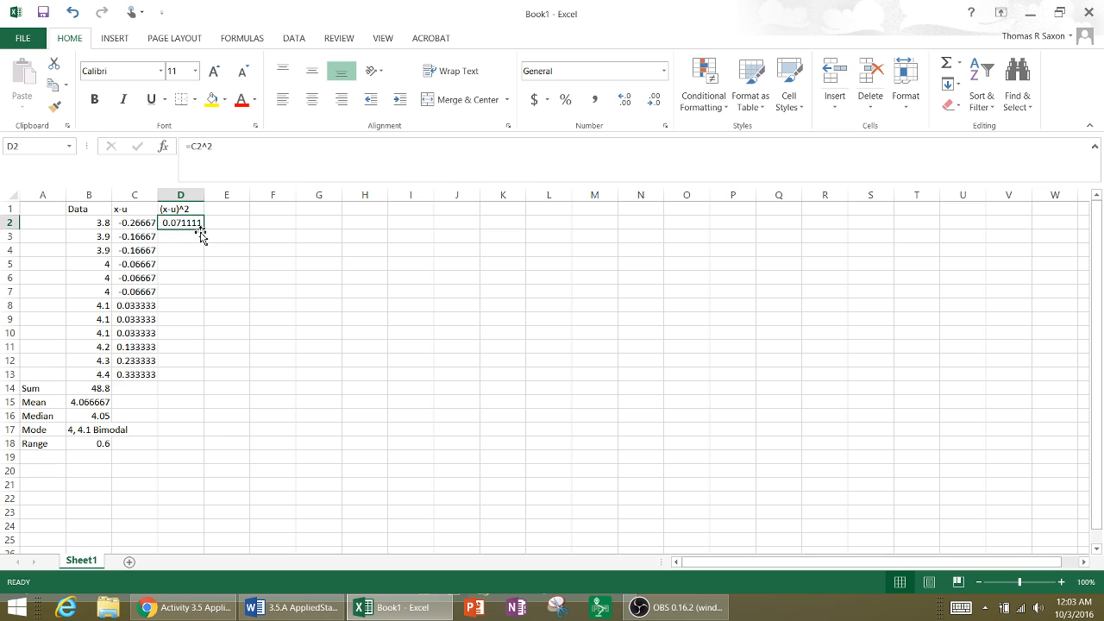
{"action": "left_click_drag", "start_coordinate": [204, 229], "coordinate": [191, 380]}
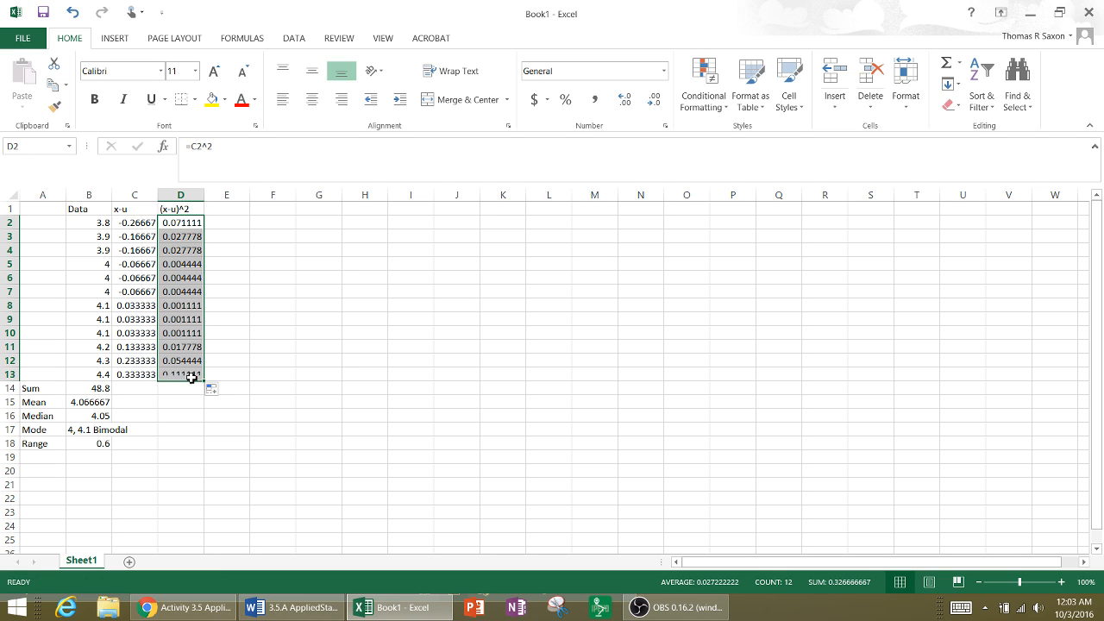
{"action": "left_click", "coordinate": [244, 308]}
{"action": "left_click", "coordinate": [188, 222]}
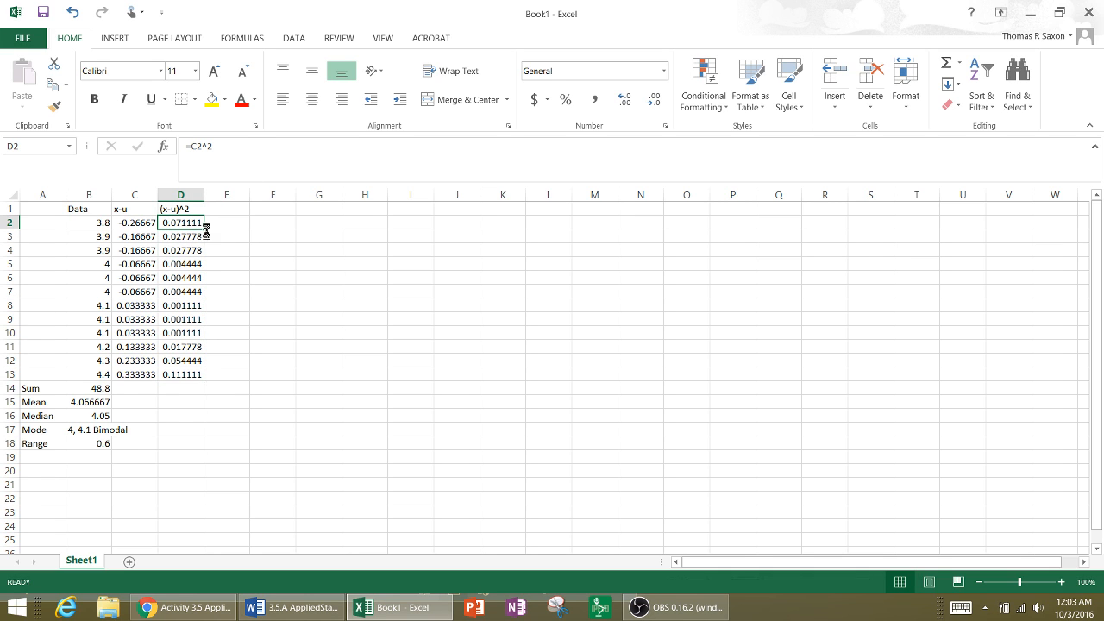
{"action": "scroll", "coordinate": [207, 228], "scroll_direction": "up", "scroll_amount": 8, "text": "ctrl"}
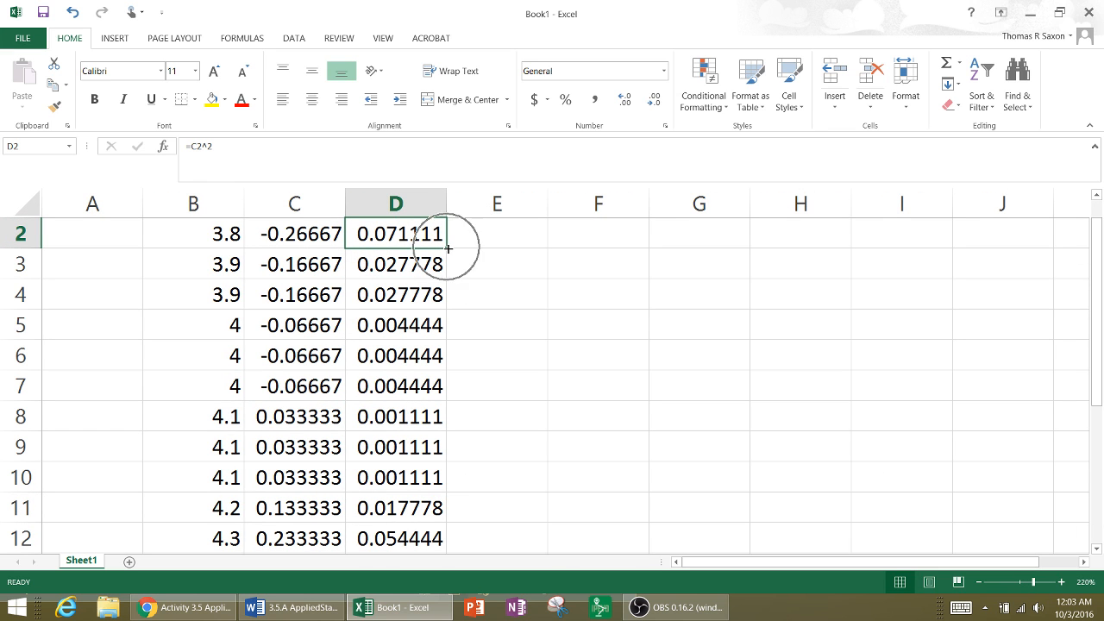
{"action": "left_click_drag", "start_coordinate": [448, 249], "coordinate": [408, 428]}
{"action": "left_click", "coordinate": [500, 389]}
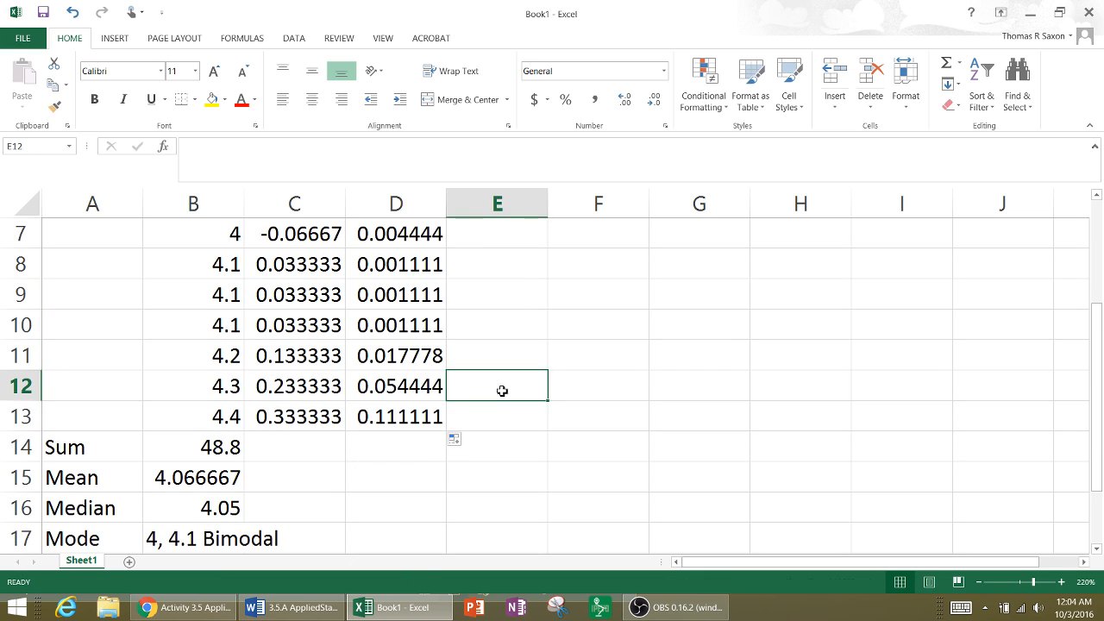
- Total the squared deviations in D14 with the formula =SUM(D2:D13)
{"action": "scroll", "coordinate": [485, 393], "scroll_direction": "up", "scroll_amount": 2}
{"action": "scroll", "coordinate": [482, 392], "scroll_direction": "down", "scroll_amount": 7, "text": "ctrl"}
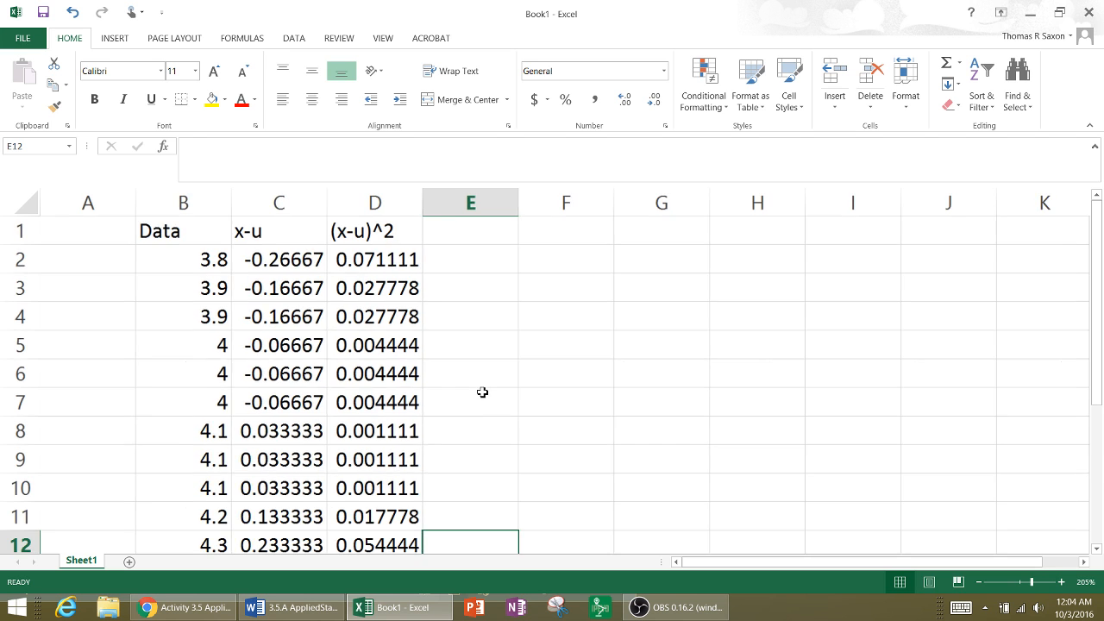
{"action": "scroll", "coordinate": [319, 419], "scroll_direction": "down", "scroll_amount": 1, "text": "ctrl"}
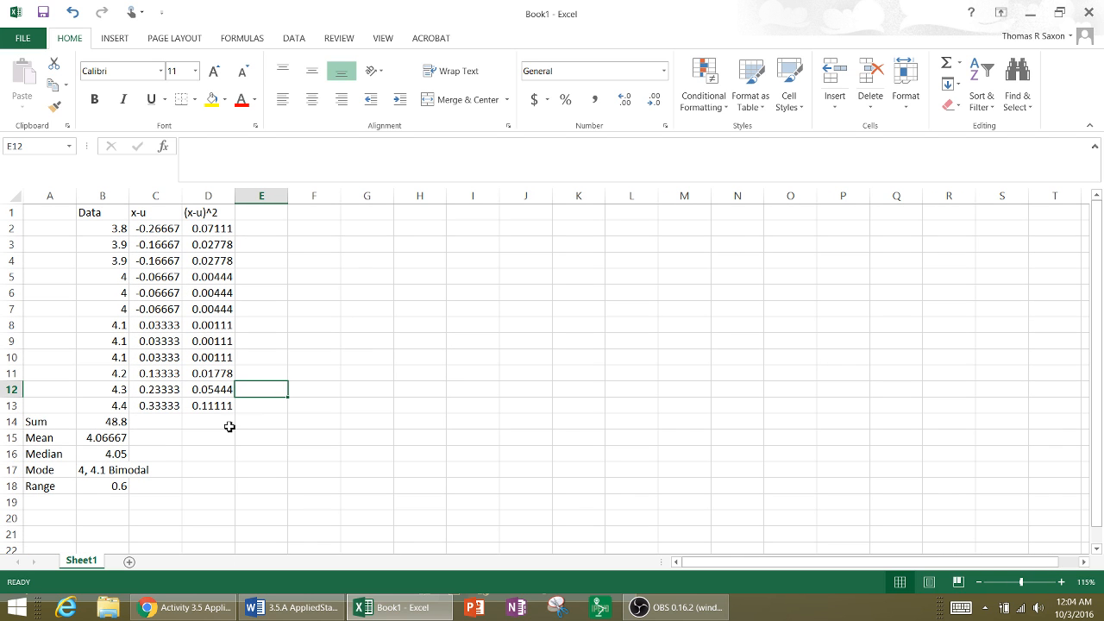
{"action": "left_click", "coordinate": [208, 426]}
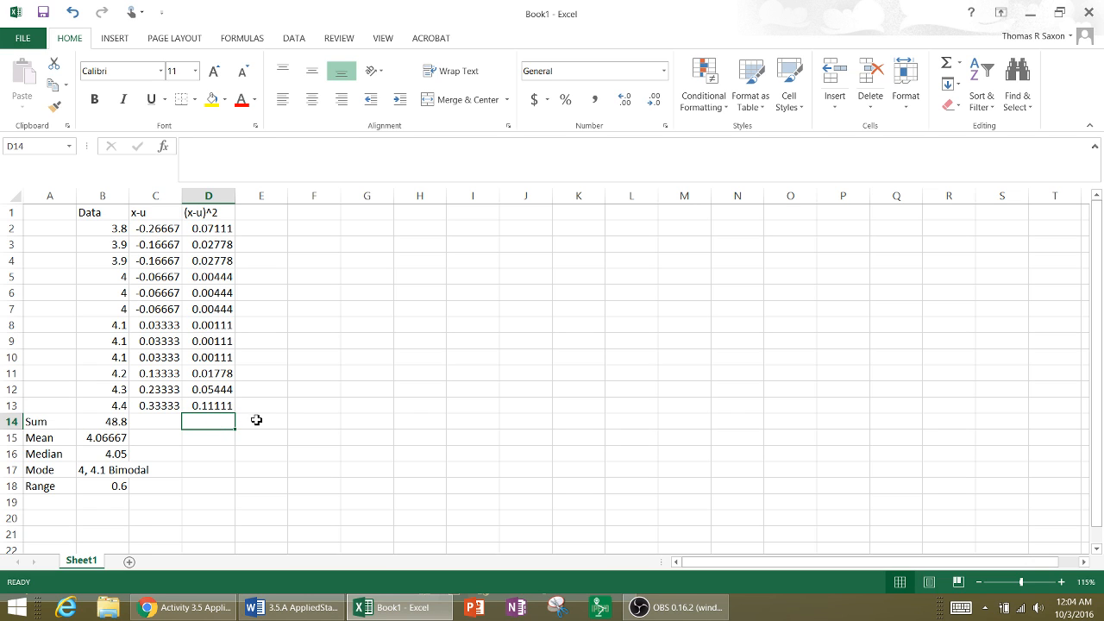
{"action": "left_click", "coordinate": [948, 68]}
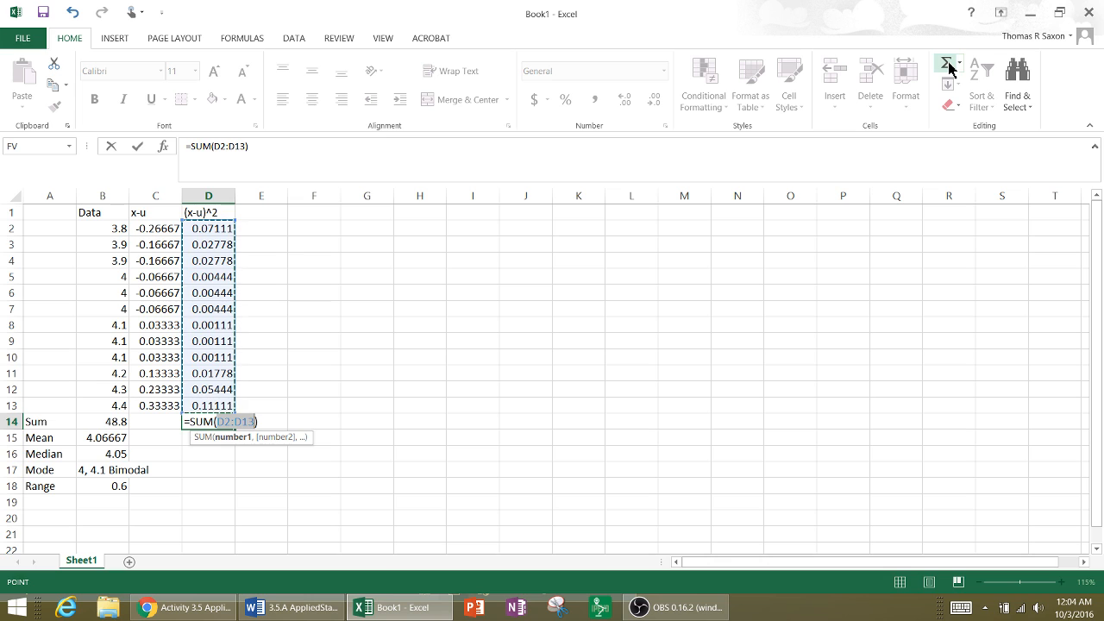
{"action": "key", "text": "Return"}
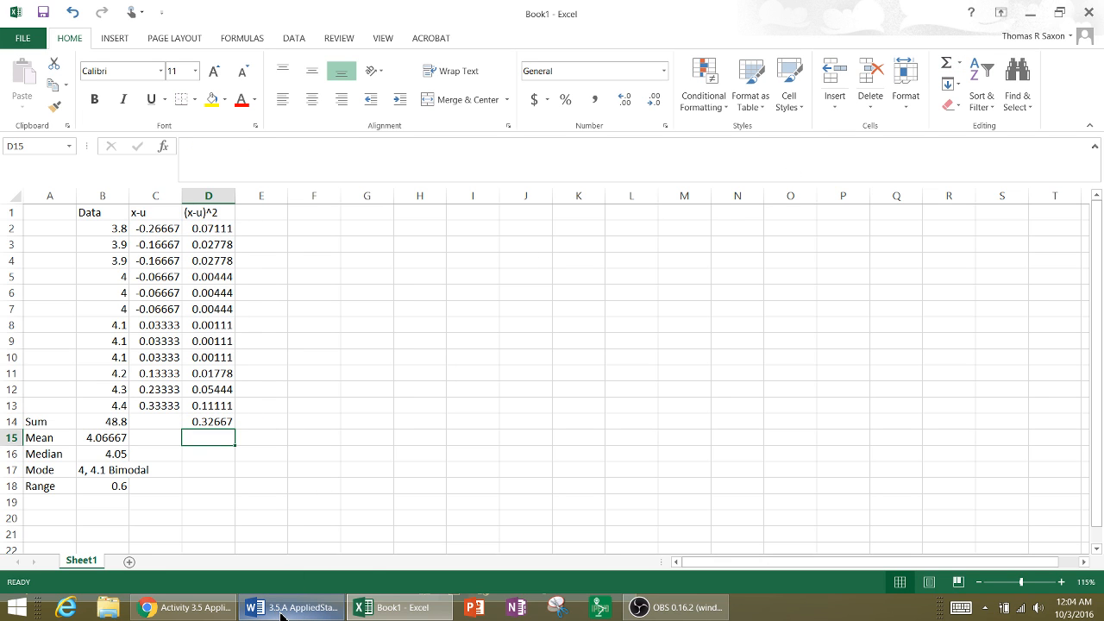
- Switch to the Applied Statistics worksheet in Word and check its deviation table and the standard deviation entry below it
{"action": "left_click", "coordinate": [302, 543]}
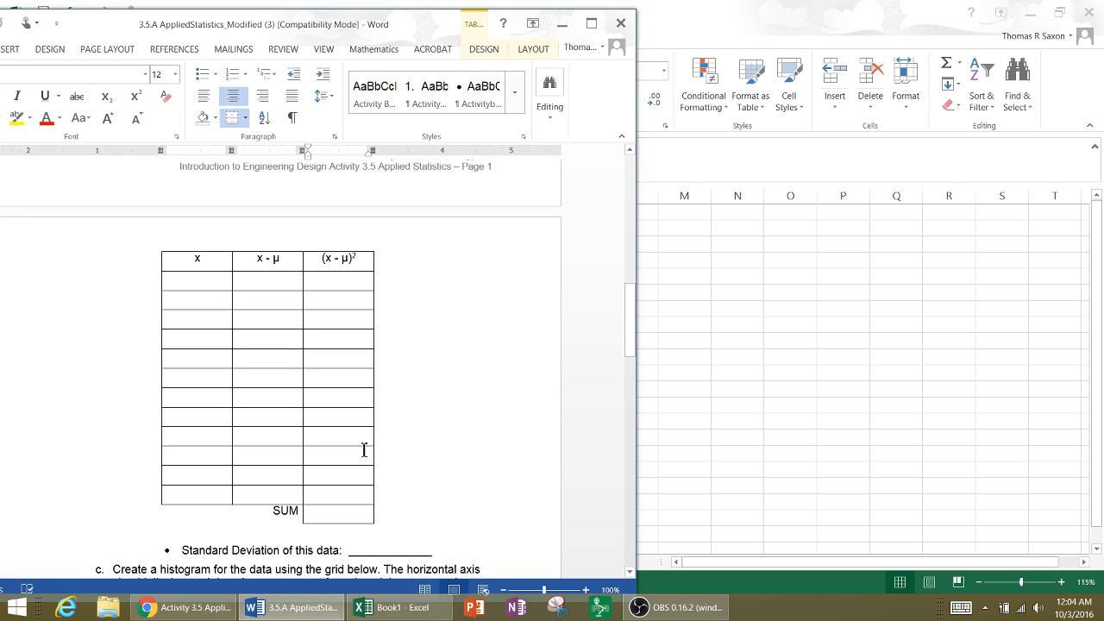
{"action": "scroll", "coordinate": [382, 427], "scroll_direction": "down", "scroll_amount": 3}
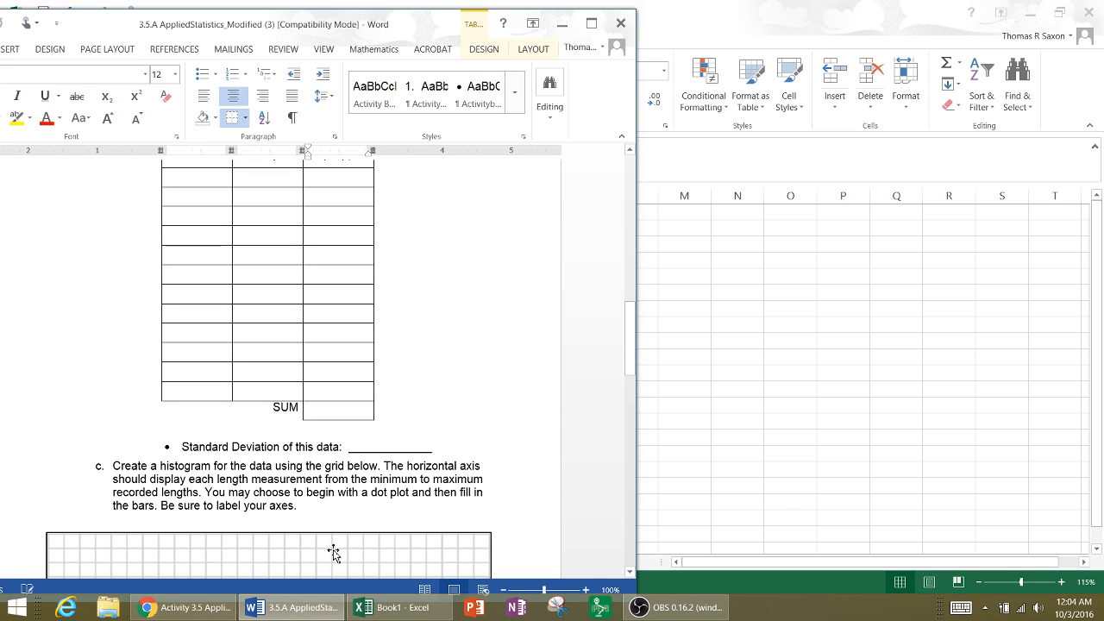
- Switch to Chrome, download 3.5.A IntroSummaryStatistics.pptx from the activity's Presentations page, and open it in PowerPoint
{"action": "left_click", "coordinate": [185, 607]}
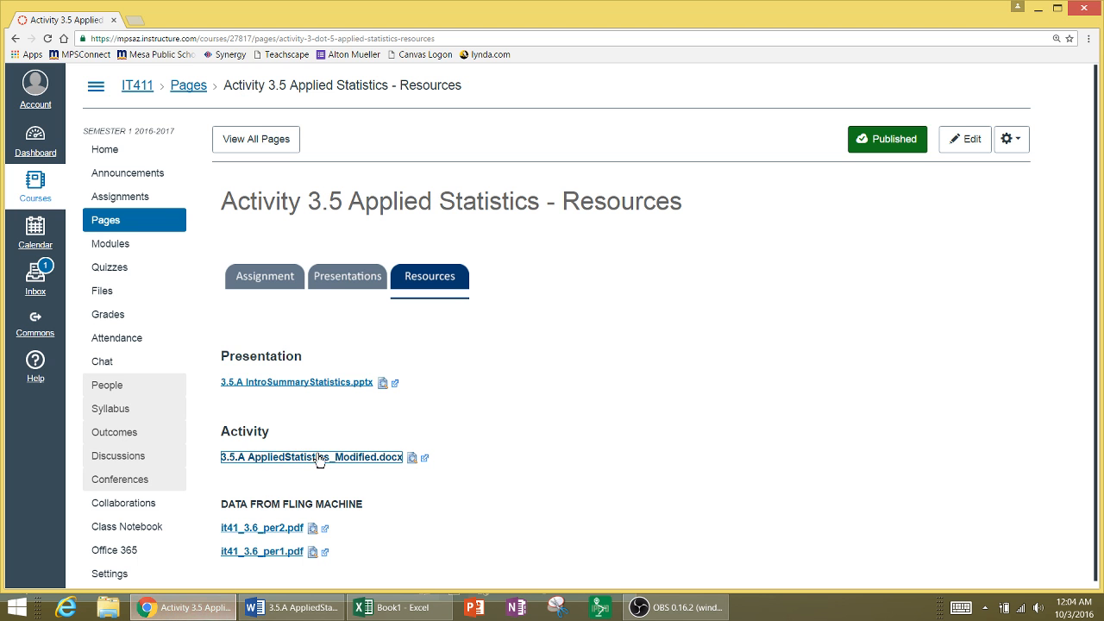
{"action": "left_click", "coordinate": [333, 290]}
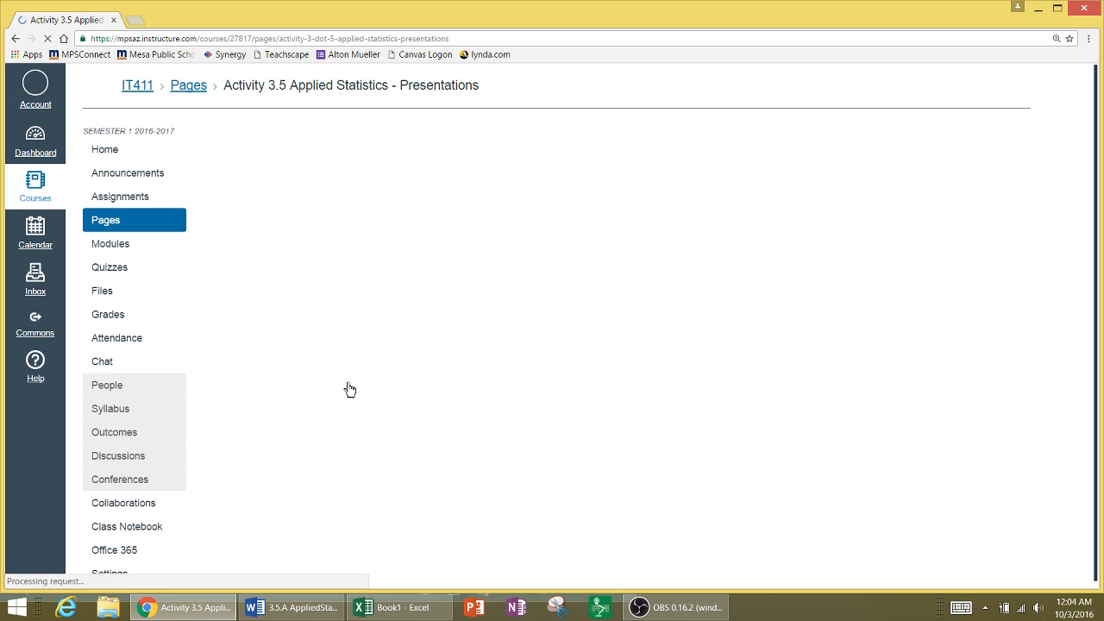
{"action": "left_click", "coordinate": [345, 334]}
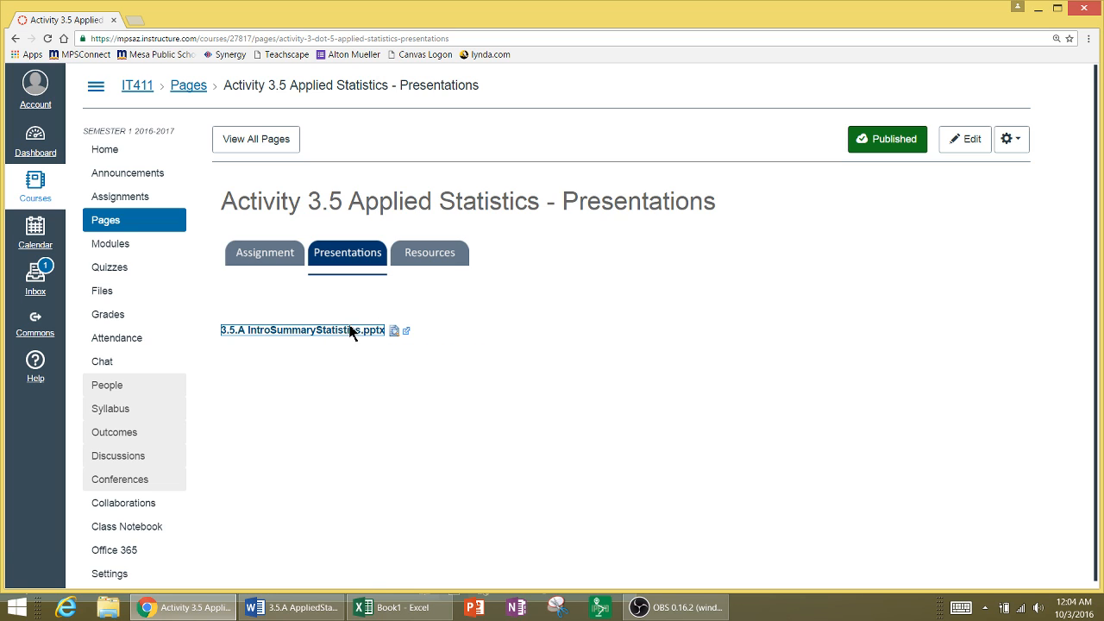
{"action": "left_click", "coordinate": [345, 336]}
{"action": "mouse_move", "coordinate": [409, 615]}
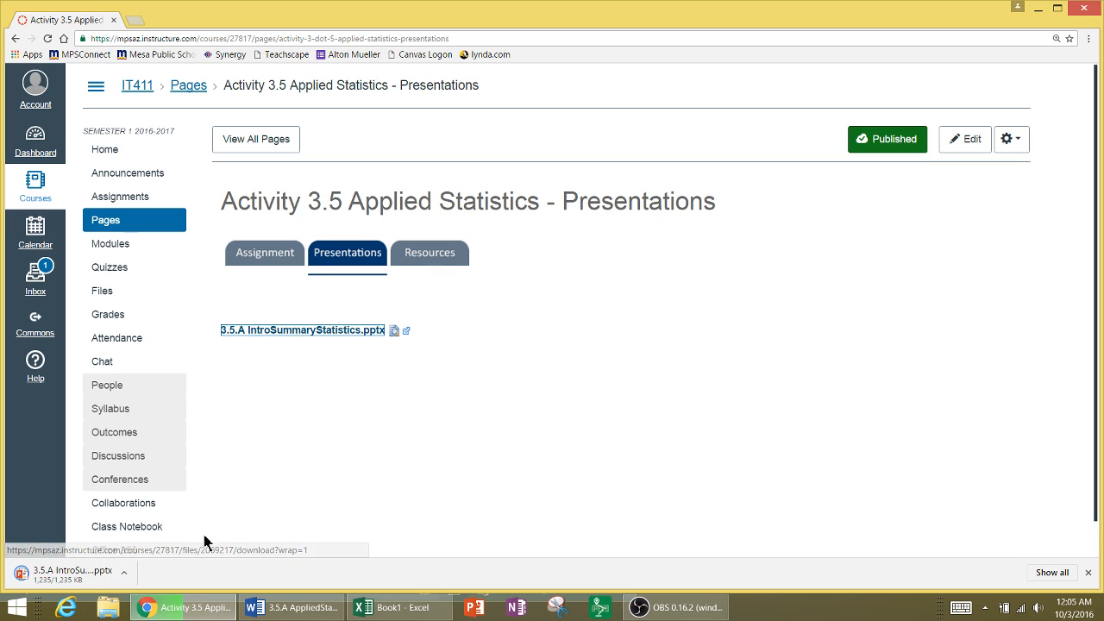
{"action": "left_click", "coordinate": [102, 582]}
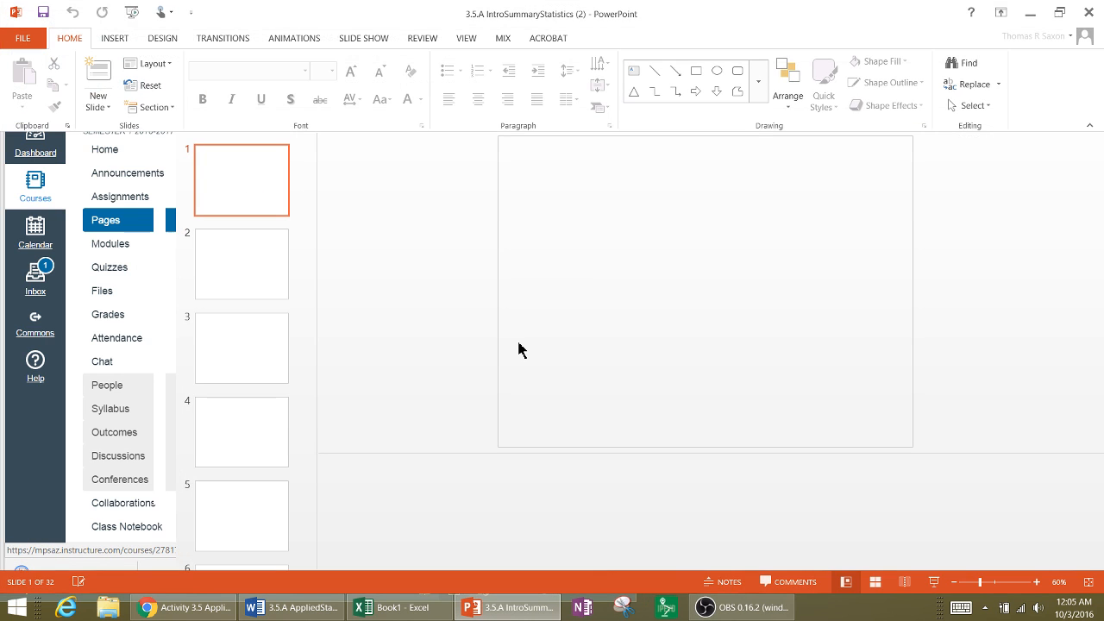
- Read the Standard Deviation formula on slide 19 of the presentation and return to the Book1 workbook in Excel
{"action": "scroll", "coordinate": [254, 328], "scroll_direction": "down", "scroll_amount": 5}
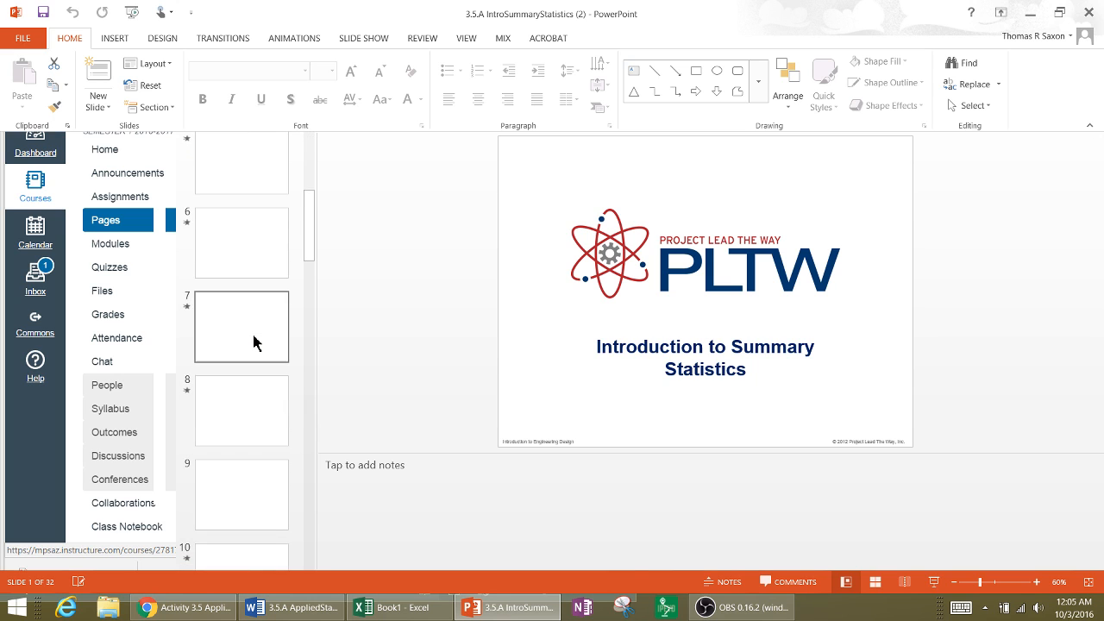
{"action": "scroll", "coordinate": [254, 343], "scroll_direction": "down", "scroll_amount": 7}
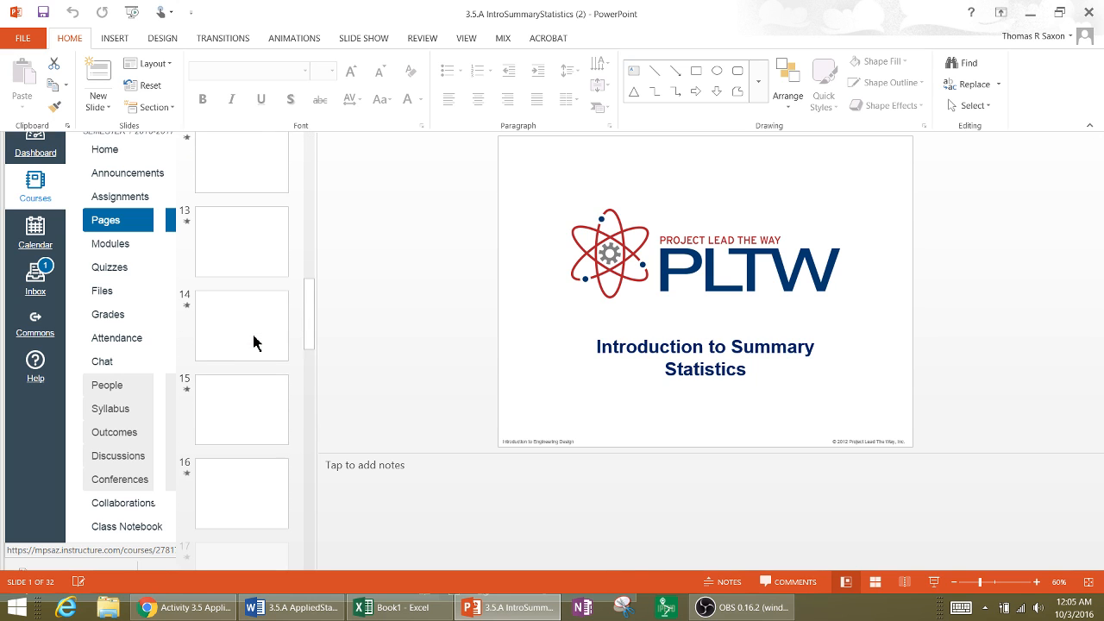
{"action": "scroll", "coordinate": [256, 325], "scroll_direction": "down", "scroll_amount": 4}
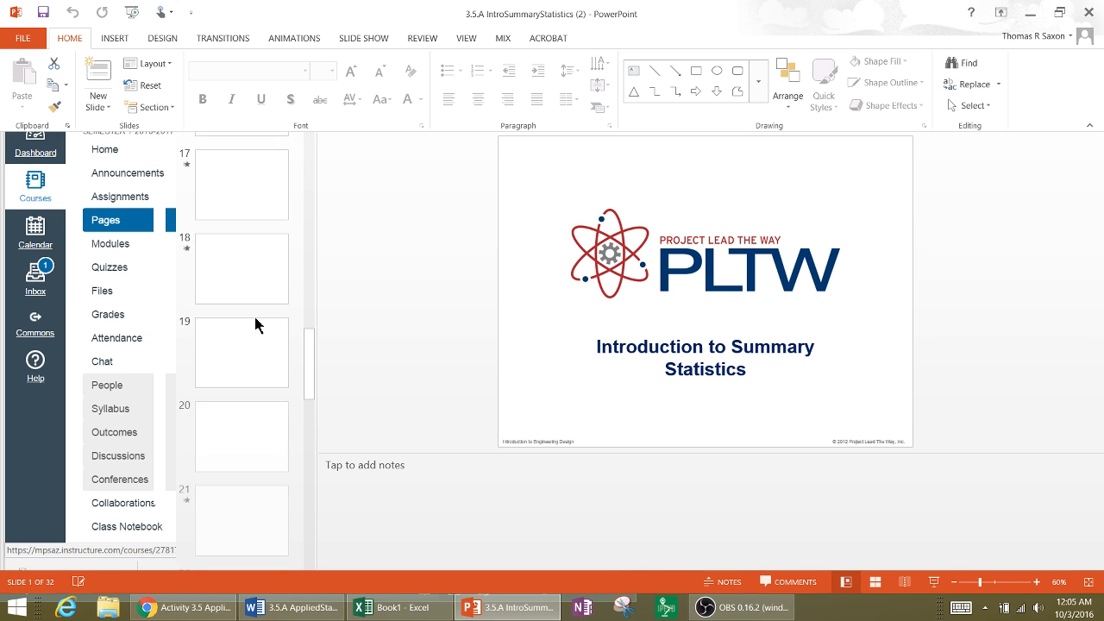
{"action": "left_click", "coordinate": [255, 330]}
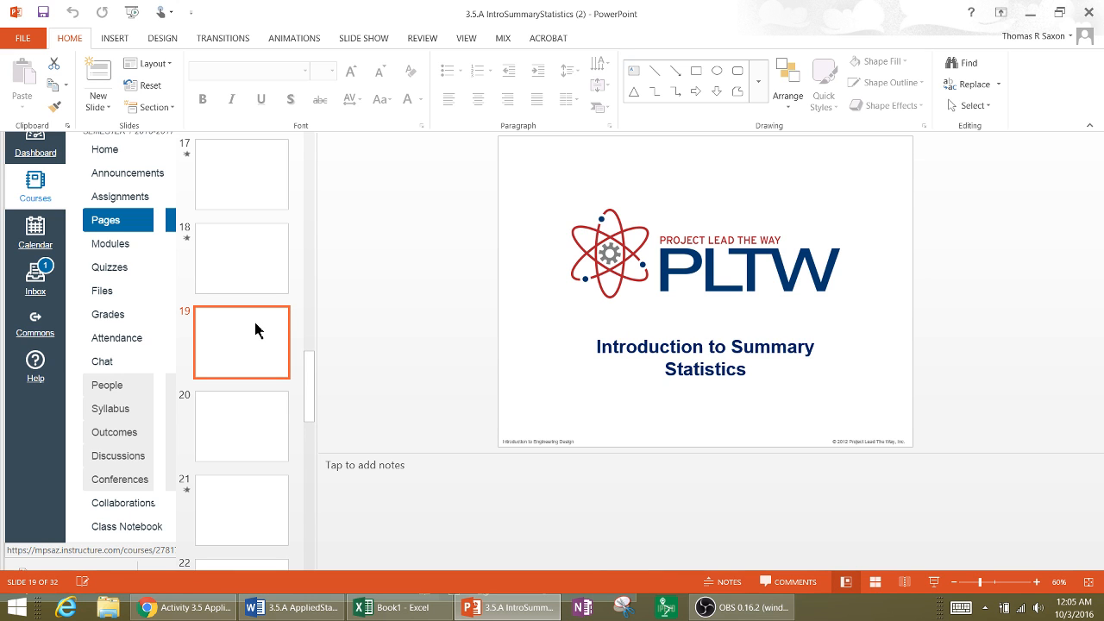
{"action": "scroll", "coordinate": [255, 330], "scroll_direction": "down", "scroll_amount": 3}
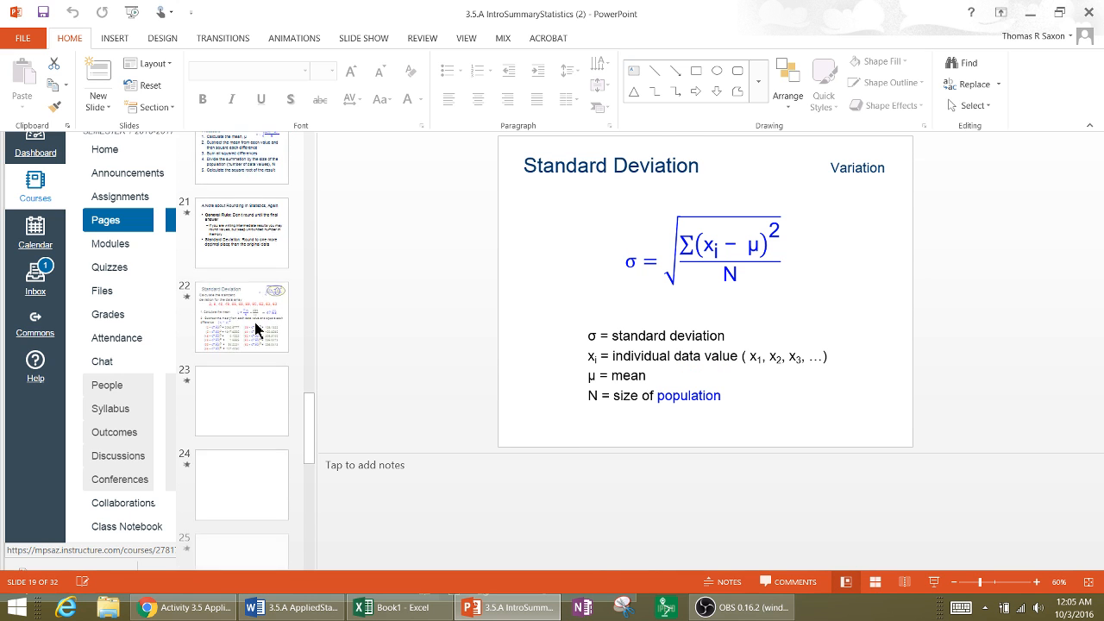
{"action": "scroll", "coordinate": [256, 331], "scroll_direction": "up", "scroll_amount": 3}
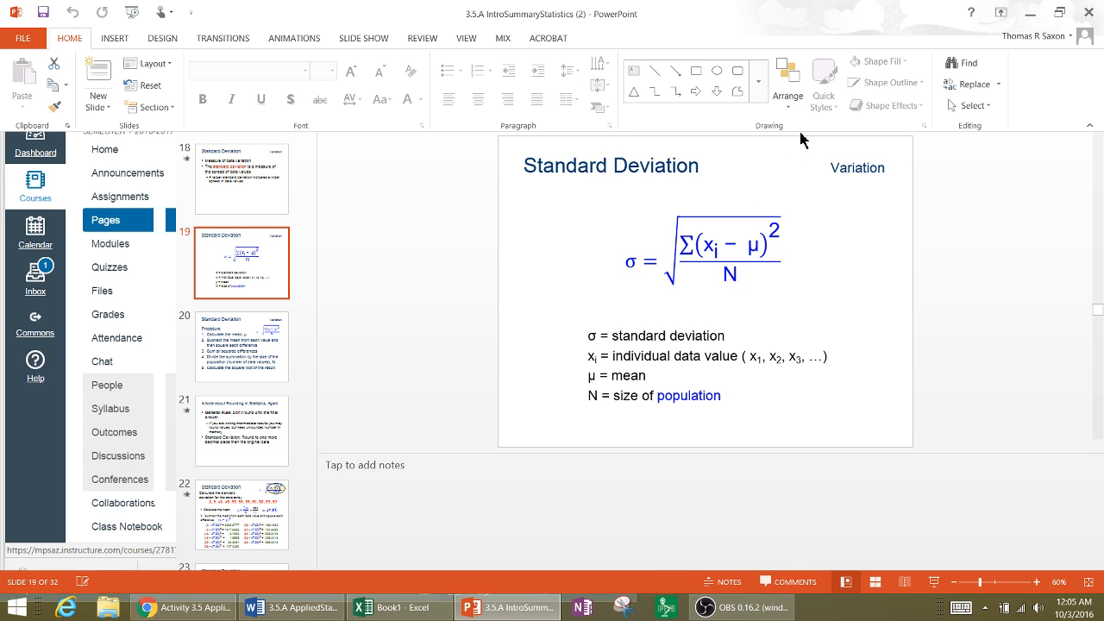
{"action": "left_click", "coordinate": [1027, 21]}
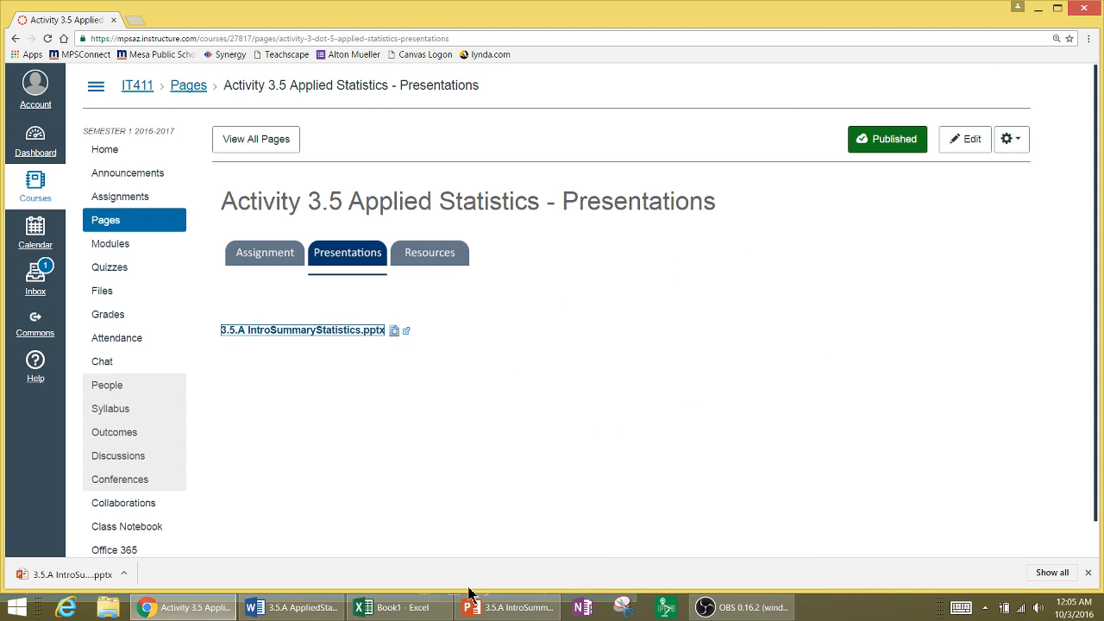
{"action": "left_click", "coordinate": [385, 614]}
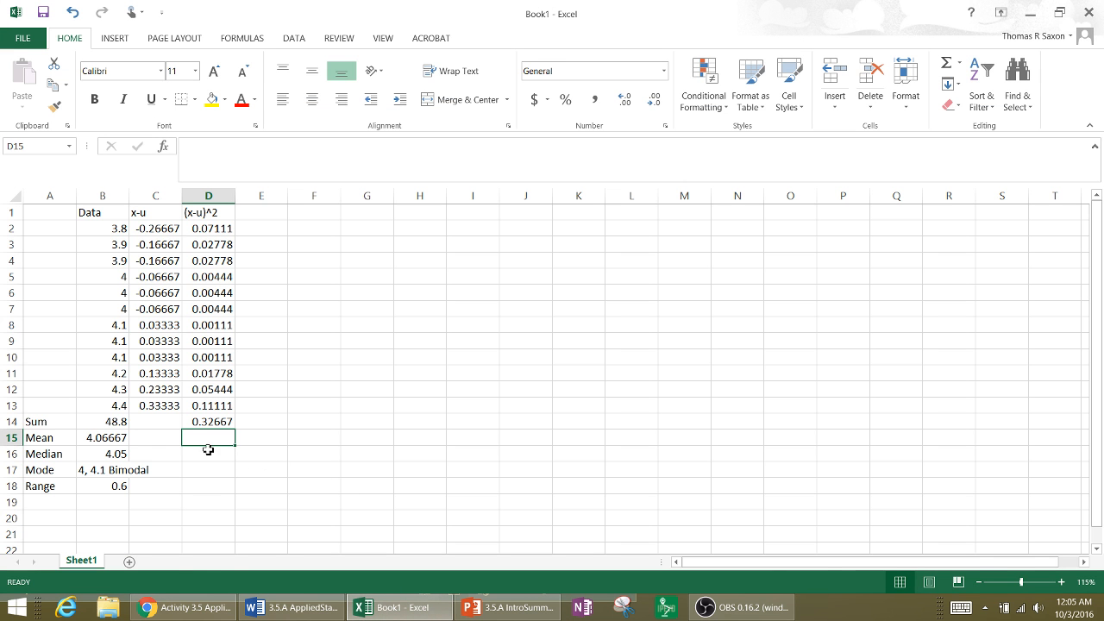
- Label cell A19 below Range as Std Deviation
{"action": "left_click", "coordinate": [54, 506]}
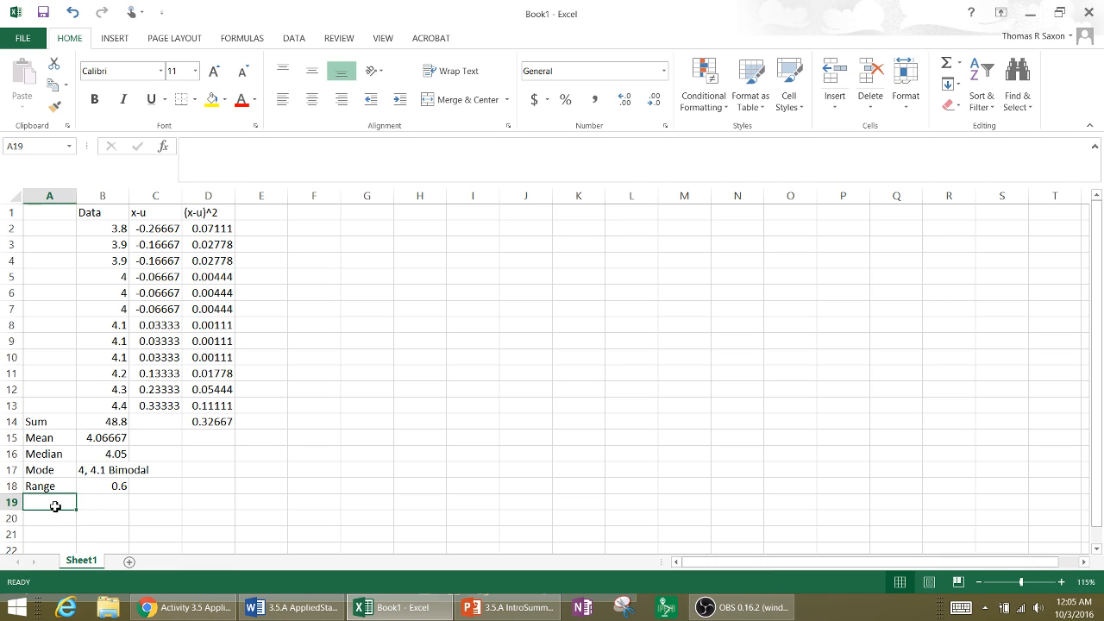
{"action": "type", "text": "St"}
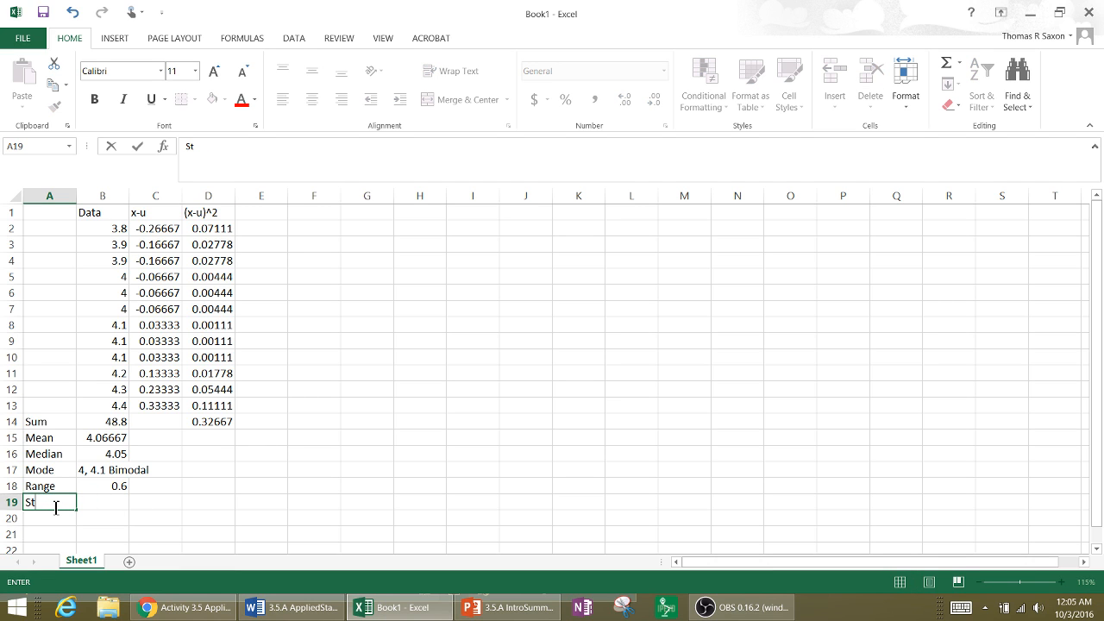
{"action": "type", "text": "d Deviation"}
{"action": "key", "text": "Tab"}
{"action": "key", "text": "Tab"}
{"action": "key", "text": "Tab"}
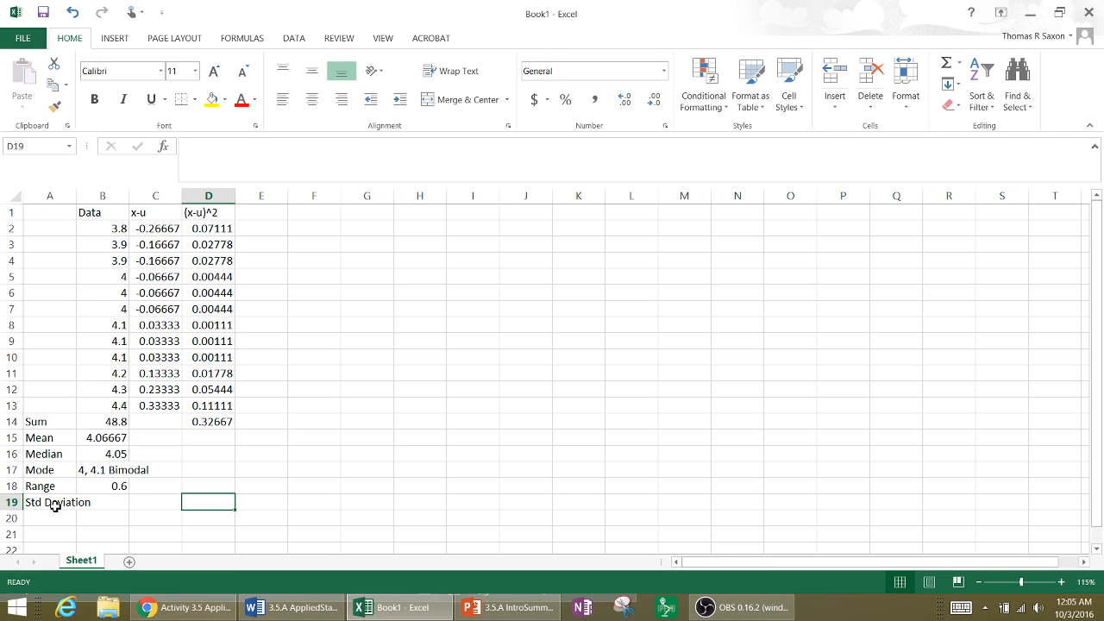
- Begin a formula in D19 that divides D14 by 12, and check the standard deviation formula in the PowerPoint presentation
{"action": "type", "text": "="}
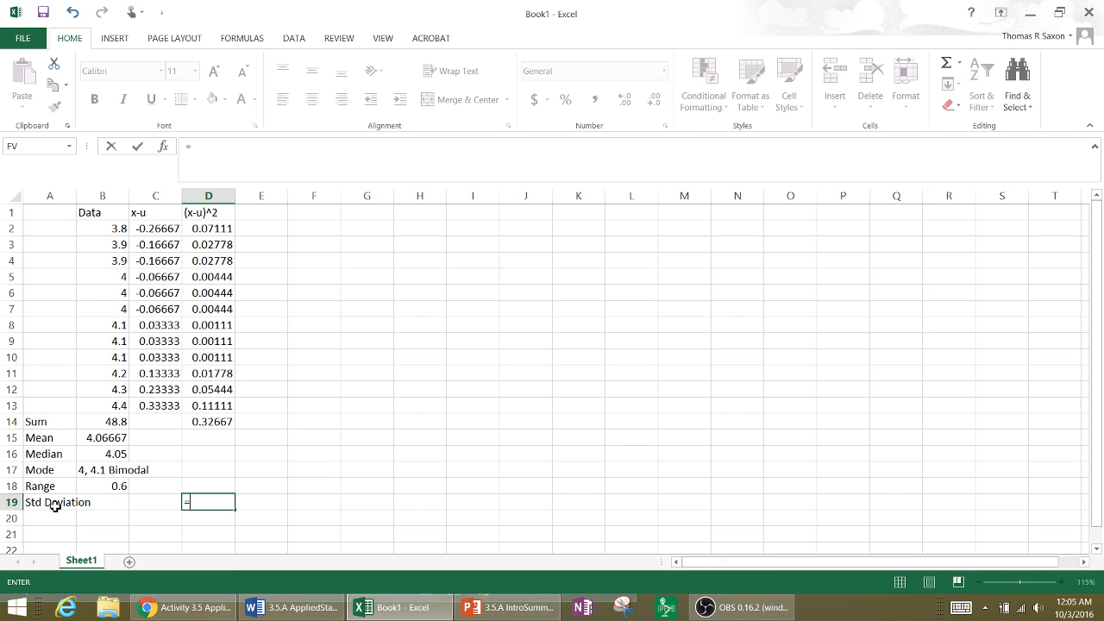
{"action": "left_click", "coordinate": [213, 423]}
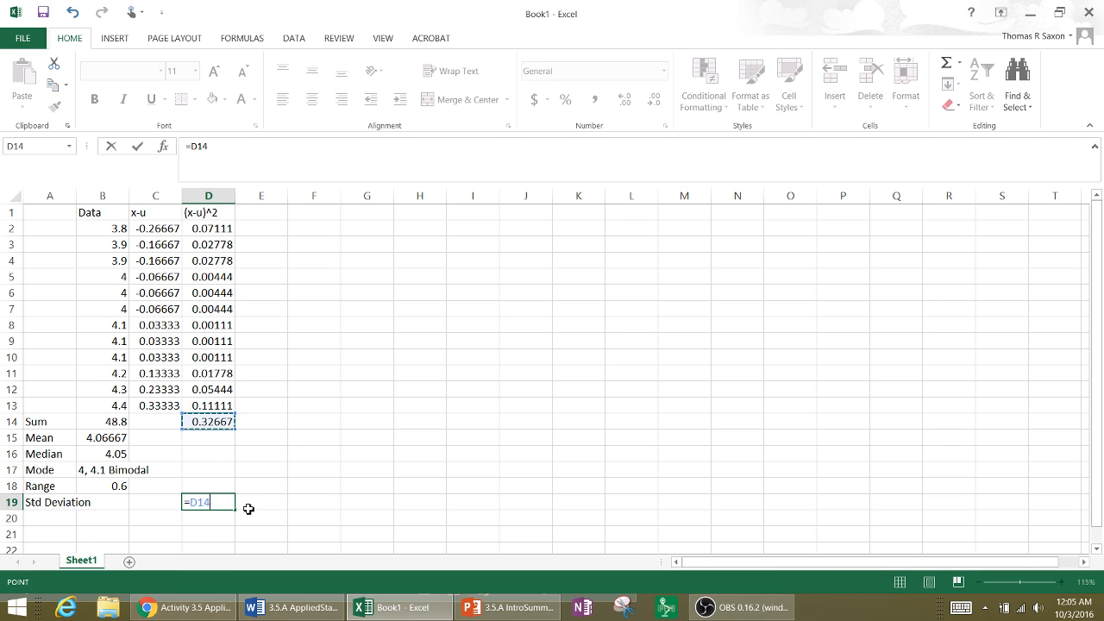
{"action": "type", "text": "/12"}
{"action": "left_click", "coordinate": [495, 613]}
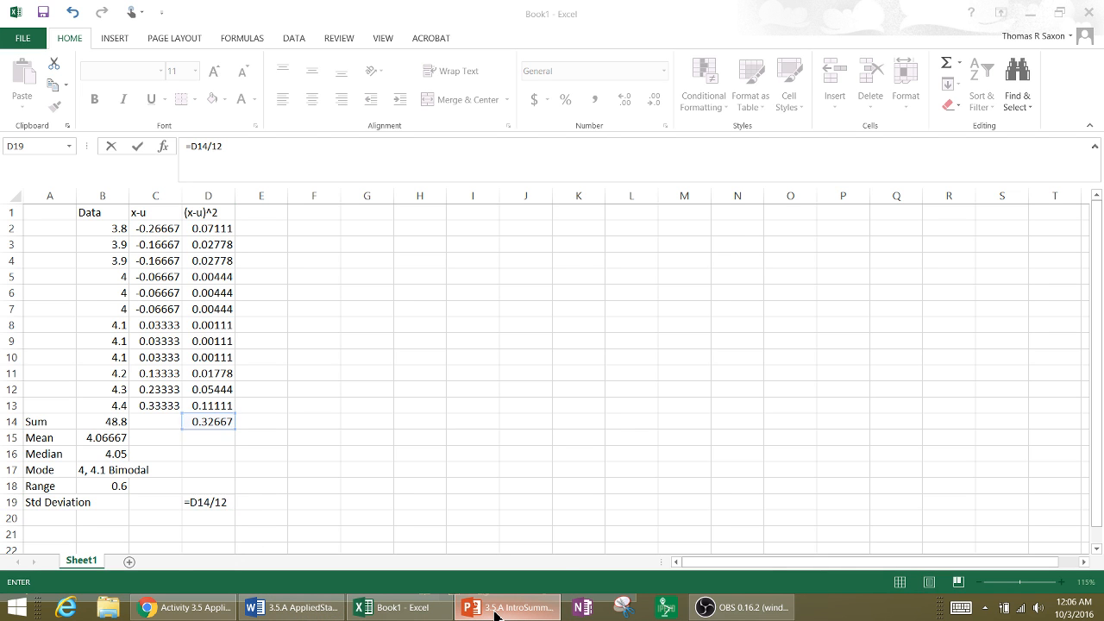
{"action": "left_click", "coordinate": [495, 613]}
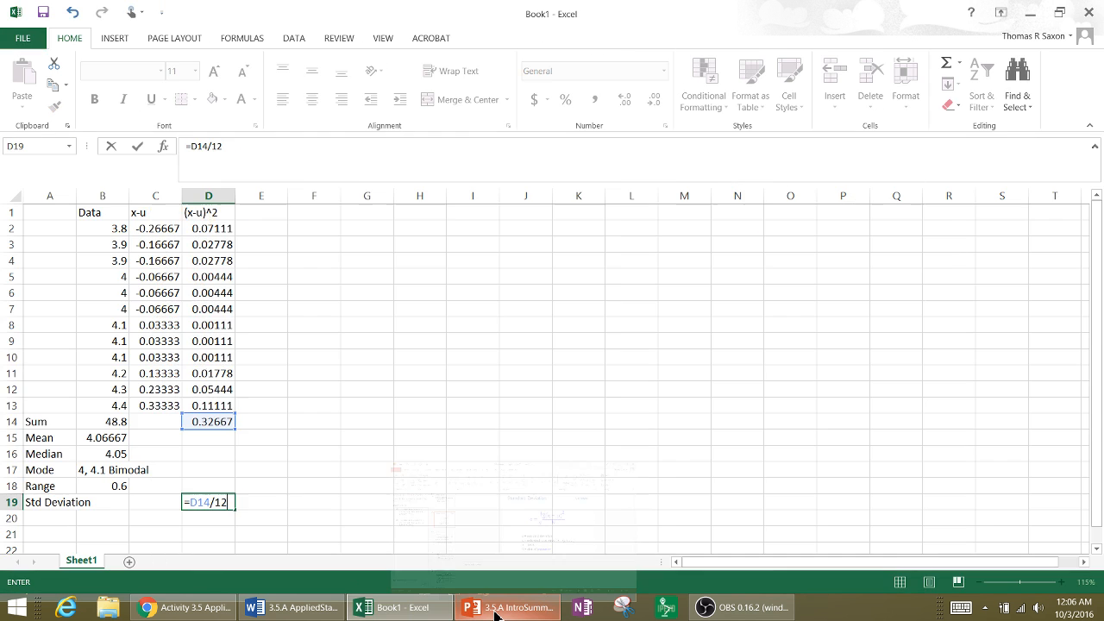
- Wrap the D19 division in a square root to complete the formula =SQRT(D14/12)
{"action": "left_click", "coordinate": [245, 152]}
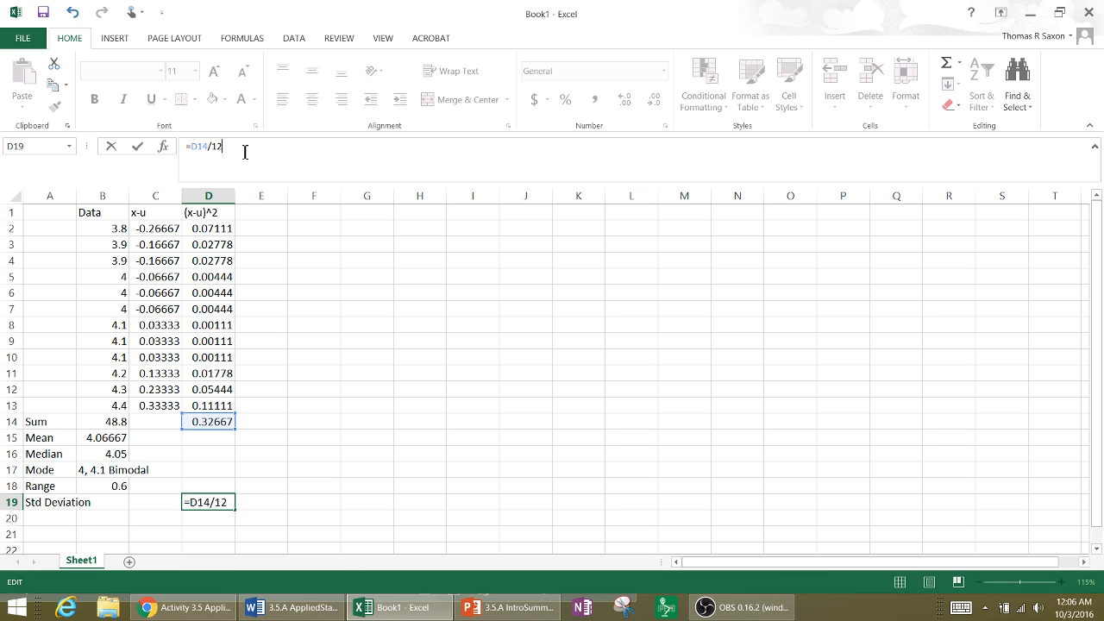
{"action": "left_click", "coordinate": [195, 148]}
{"action": "type", "text": "("}
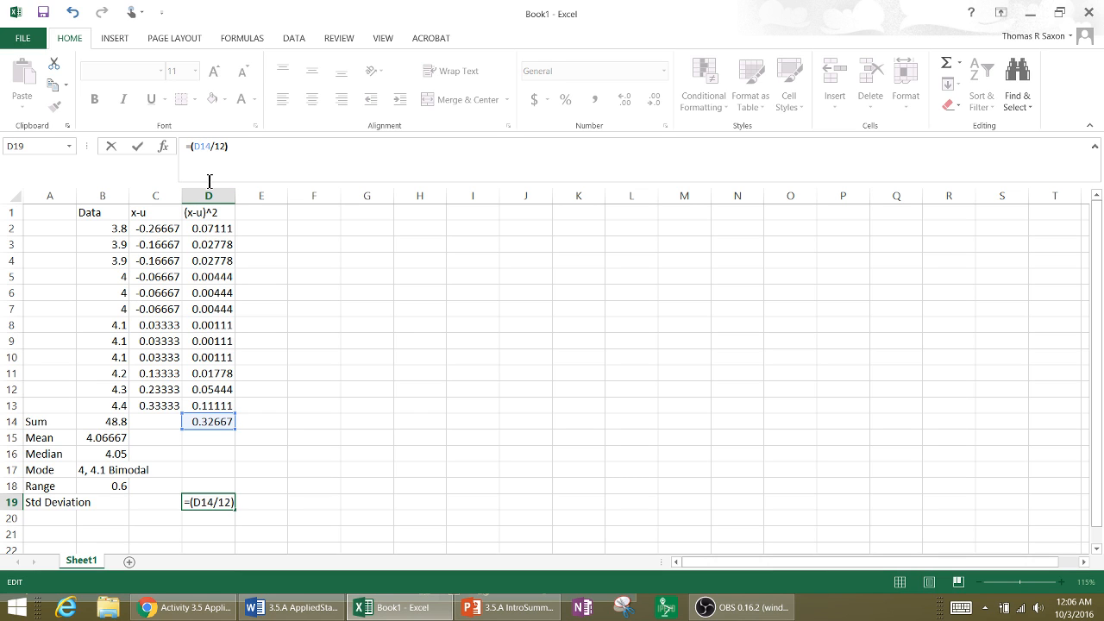
{"action": "type", "text": "sq"}
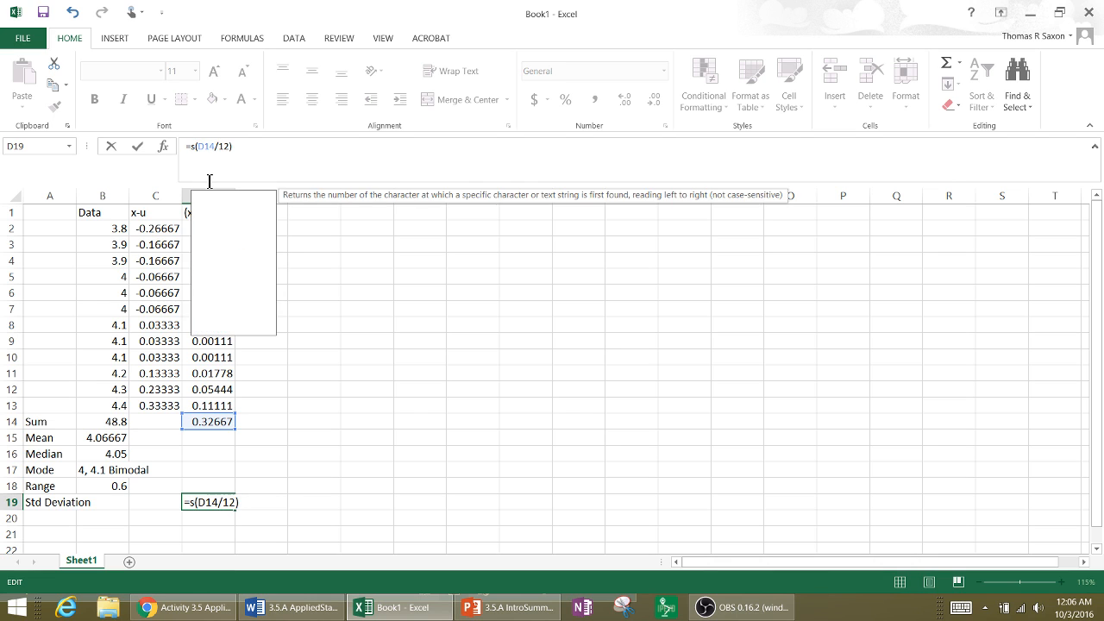
{"action": "type", "text": "r"}
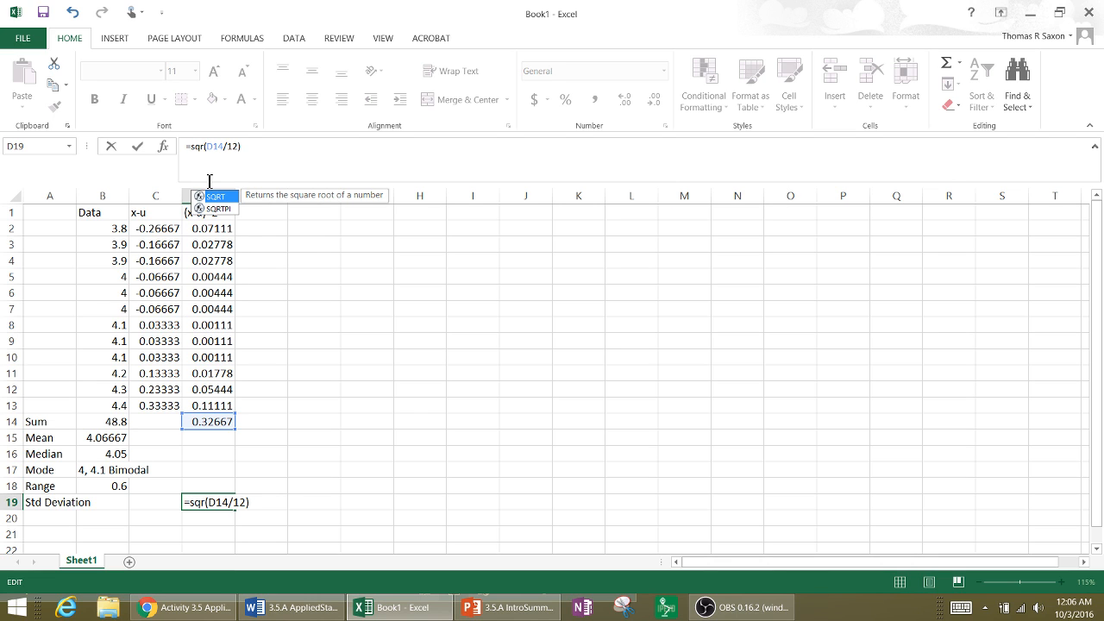
{"action": "type", "text": "t"}
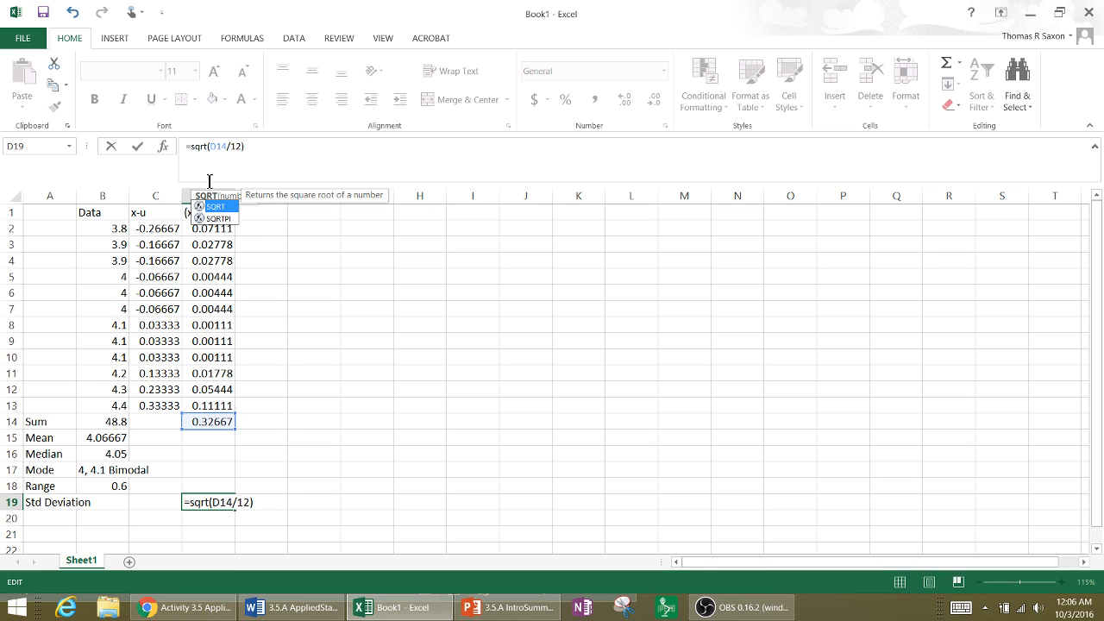
{"action": "key", "text": "Return"}
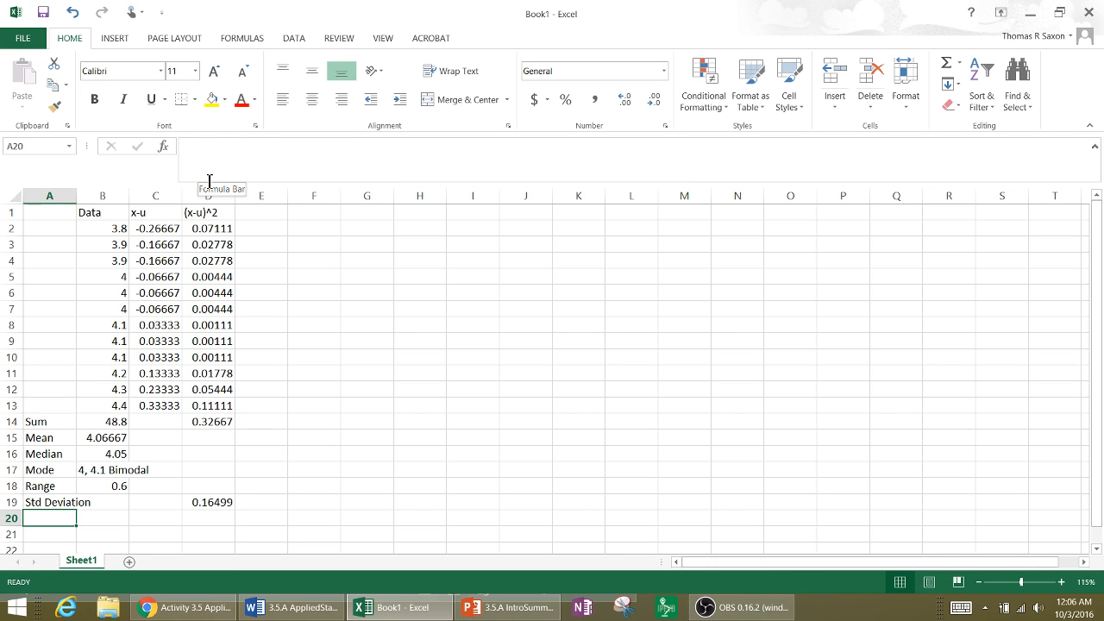
{"action": "left_click", "coordinate": [207, 499]}
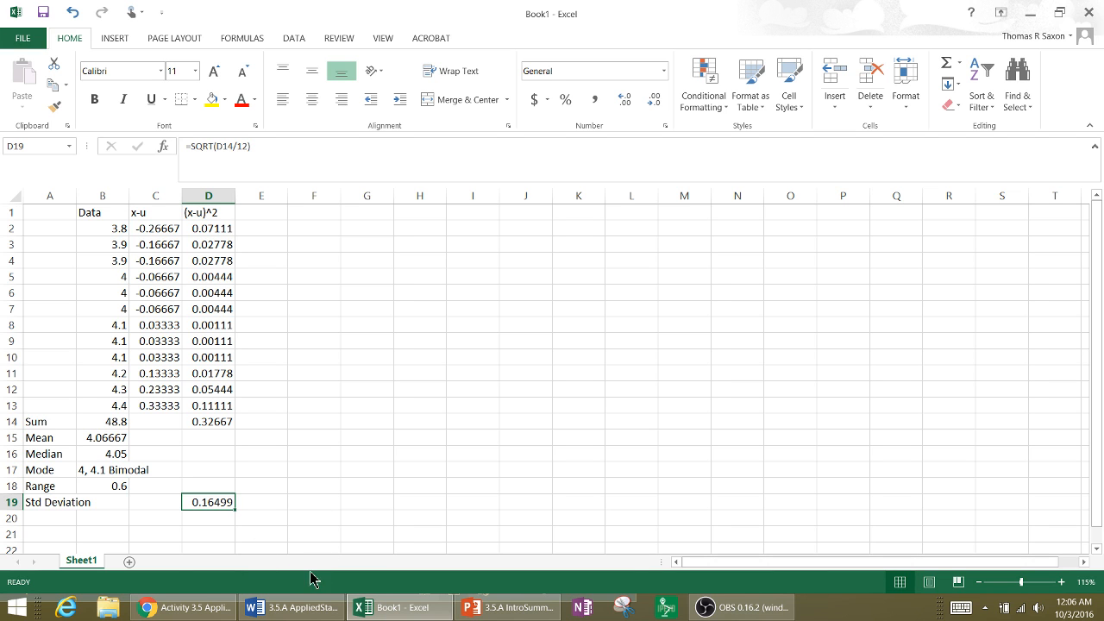
- Switch to the Applied Statistics worksheet in Word, review the standard deviation entry, histogram grid and class interval question, and return to Excel
{"action": "left_click", "coordinate": [316, 608]}
{"action": "scroll", "coordinate": [382, 433], "scroll_direction": "down", "scroll_amount": 6}
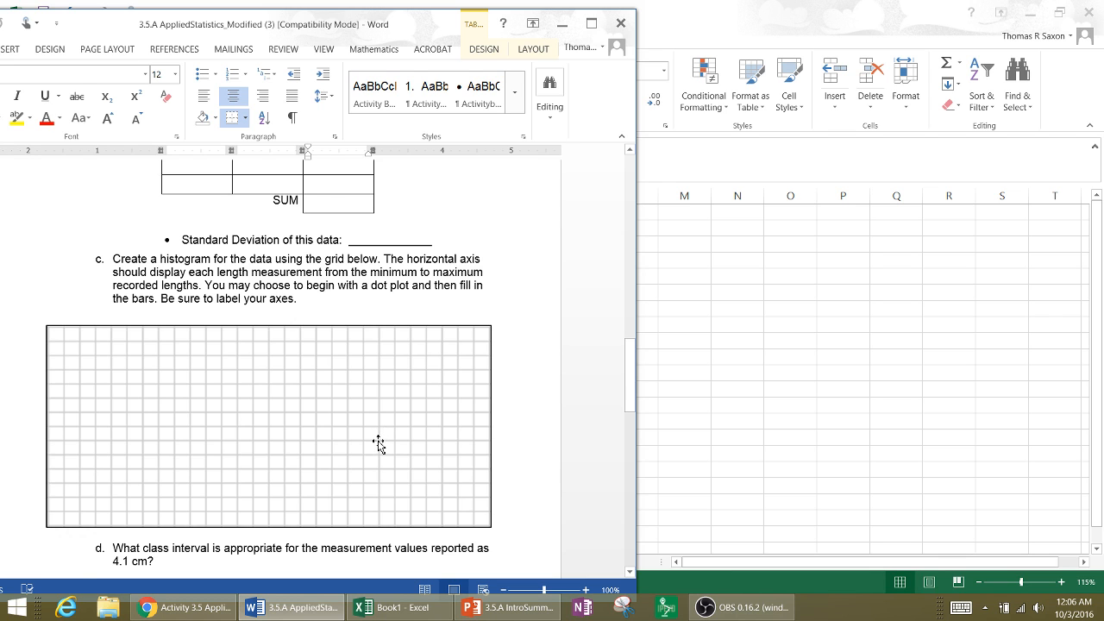
{"action": "scroll", "coordinate": [379, 445], "scroll_direction": "down", "scroll_amount": 1}
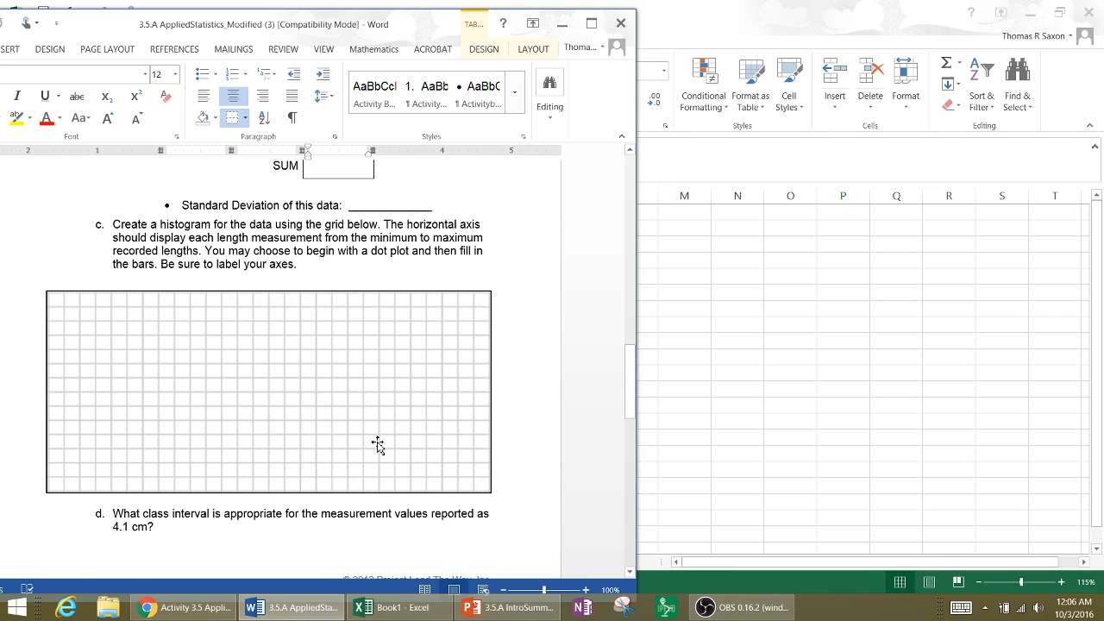
{"action": "scroll", "coordinate": [378, 444], "scroll_direction": "up", "scroll_amount": 3}
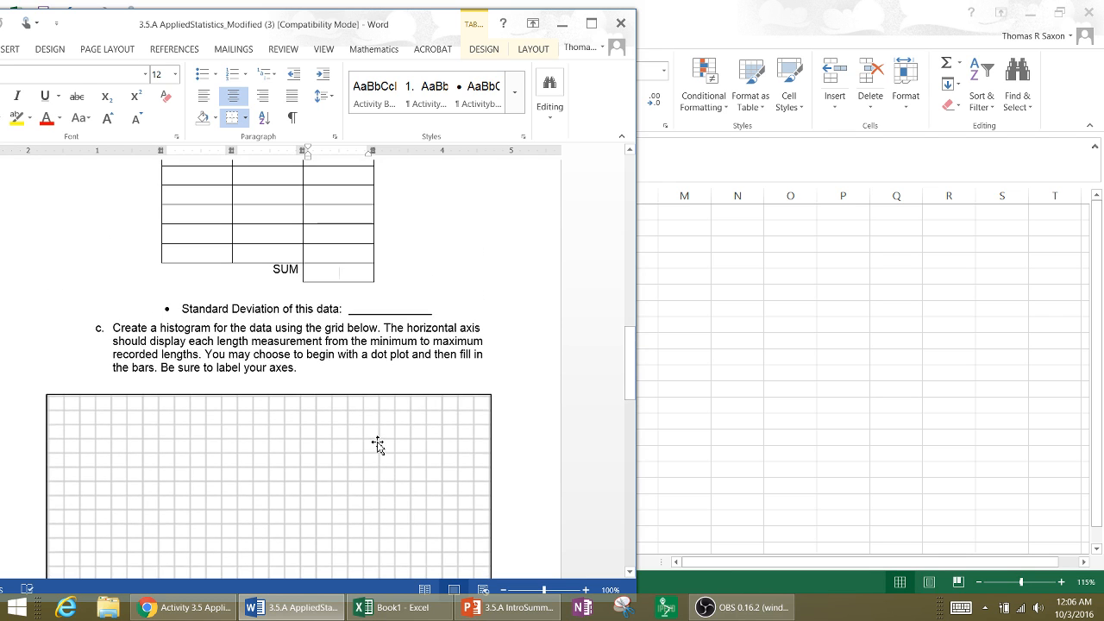
{"action": "scroll", "coordinate": [378, 444], "scroll_direction": "up", "scroll_amount": 2}
{"action": "scroll", "coordinate": [378, 444], "scroll_direction": "down", "scroll_amount": 6}
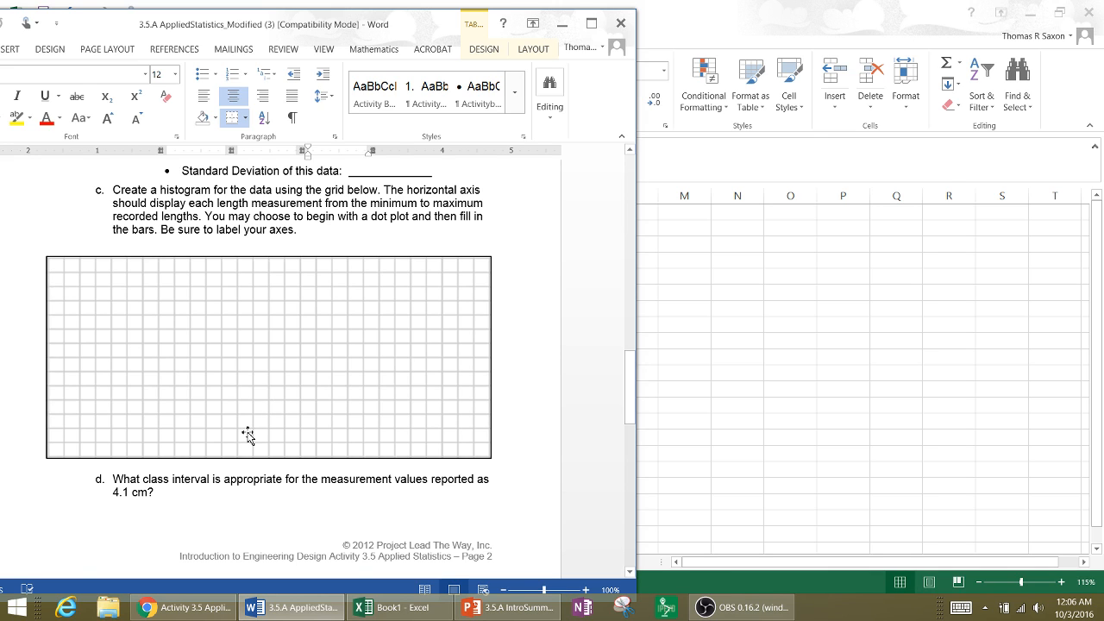
{"action": "left_click_drag", "start_coordinate": [2, 526], "coordinate": [66, 526]}
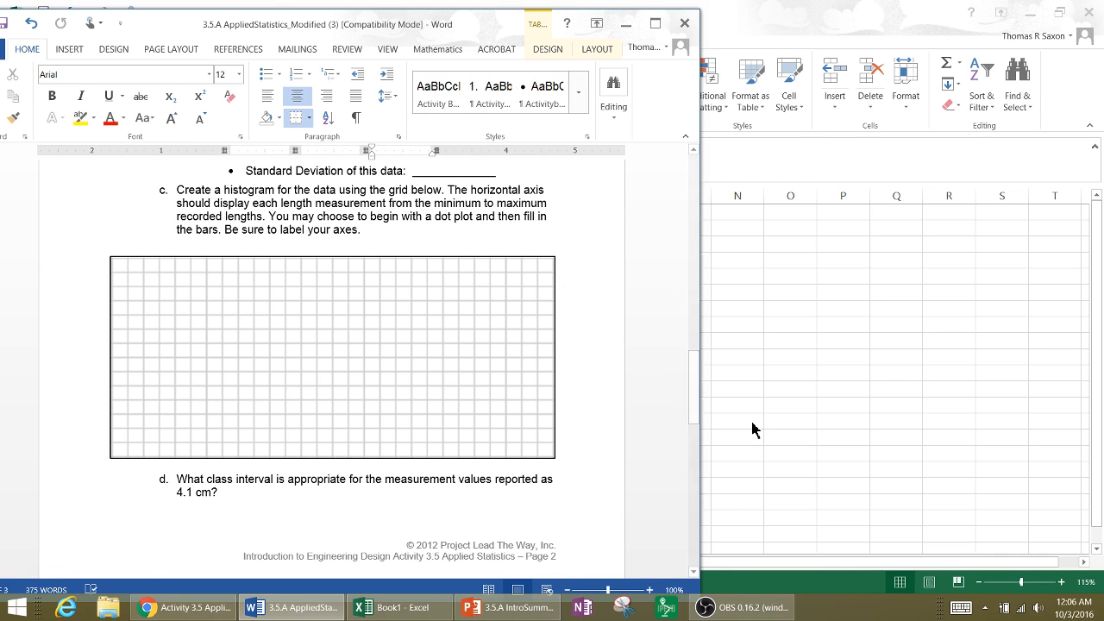
{"action": "left_click", "coordinate": [884, 354]}
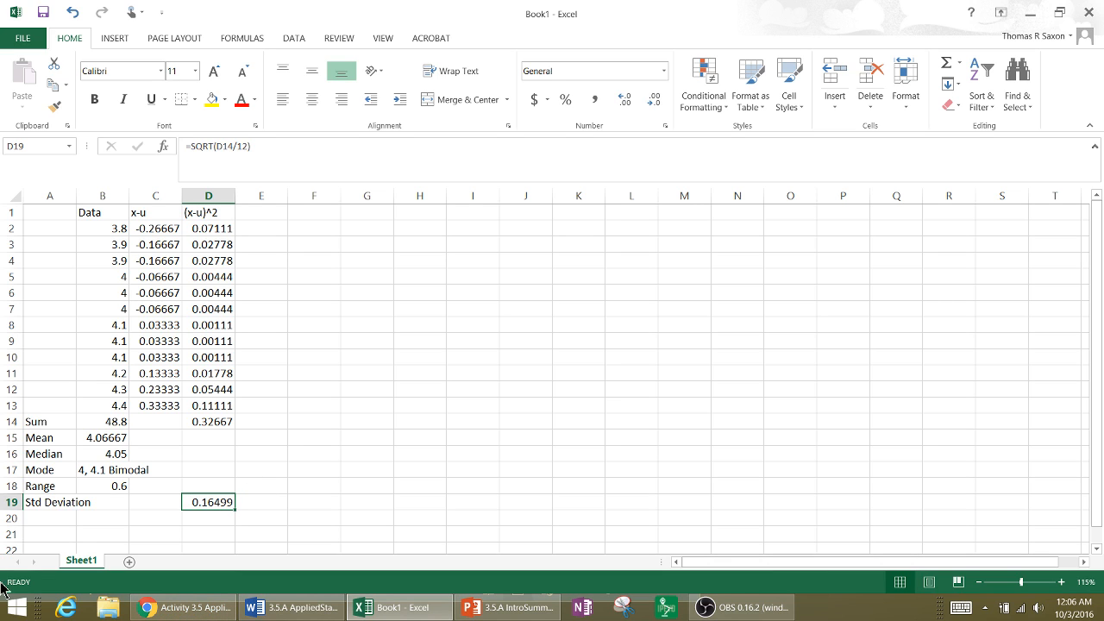
{"action": "left_click", "coordinate": [742, 607]}
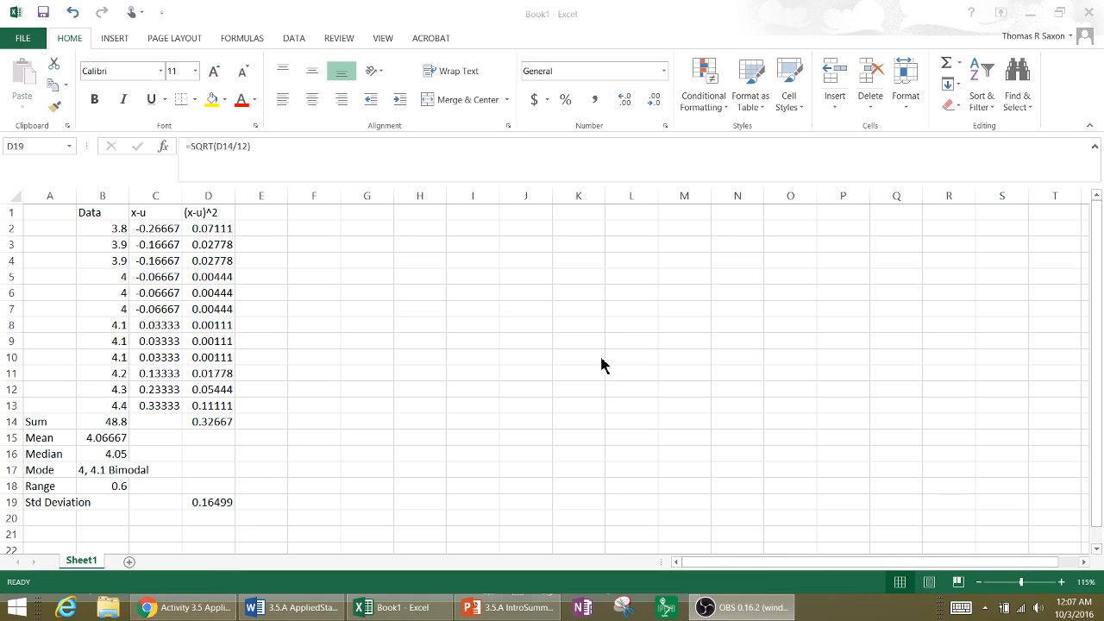